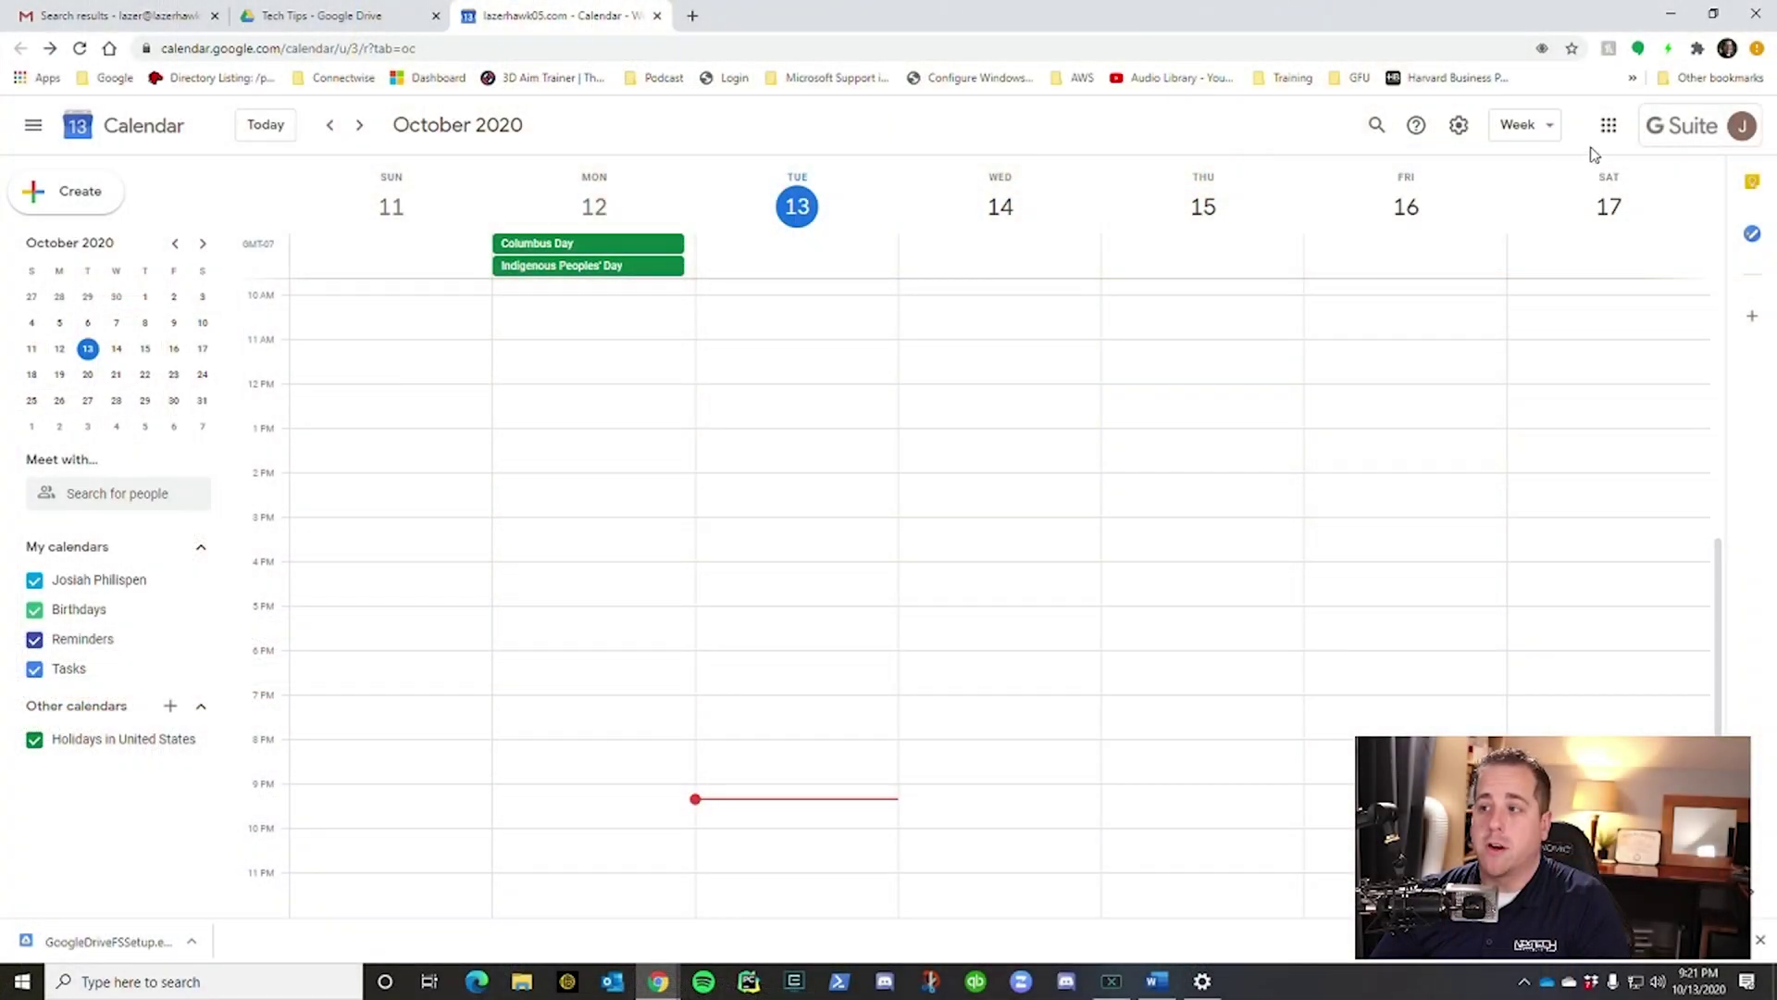
Start a new Tuesday 3pm calendar event titled 'Test event'.
click(1609, 127)
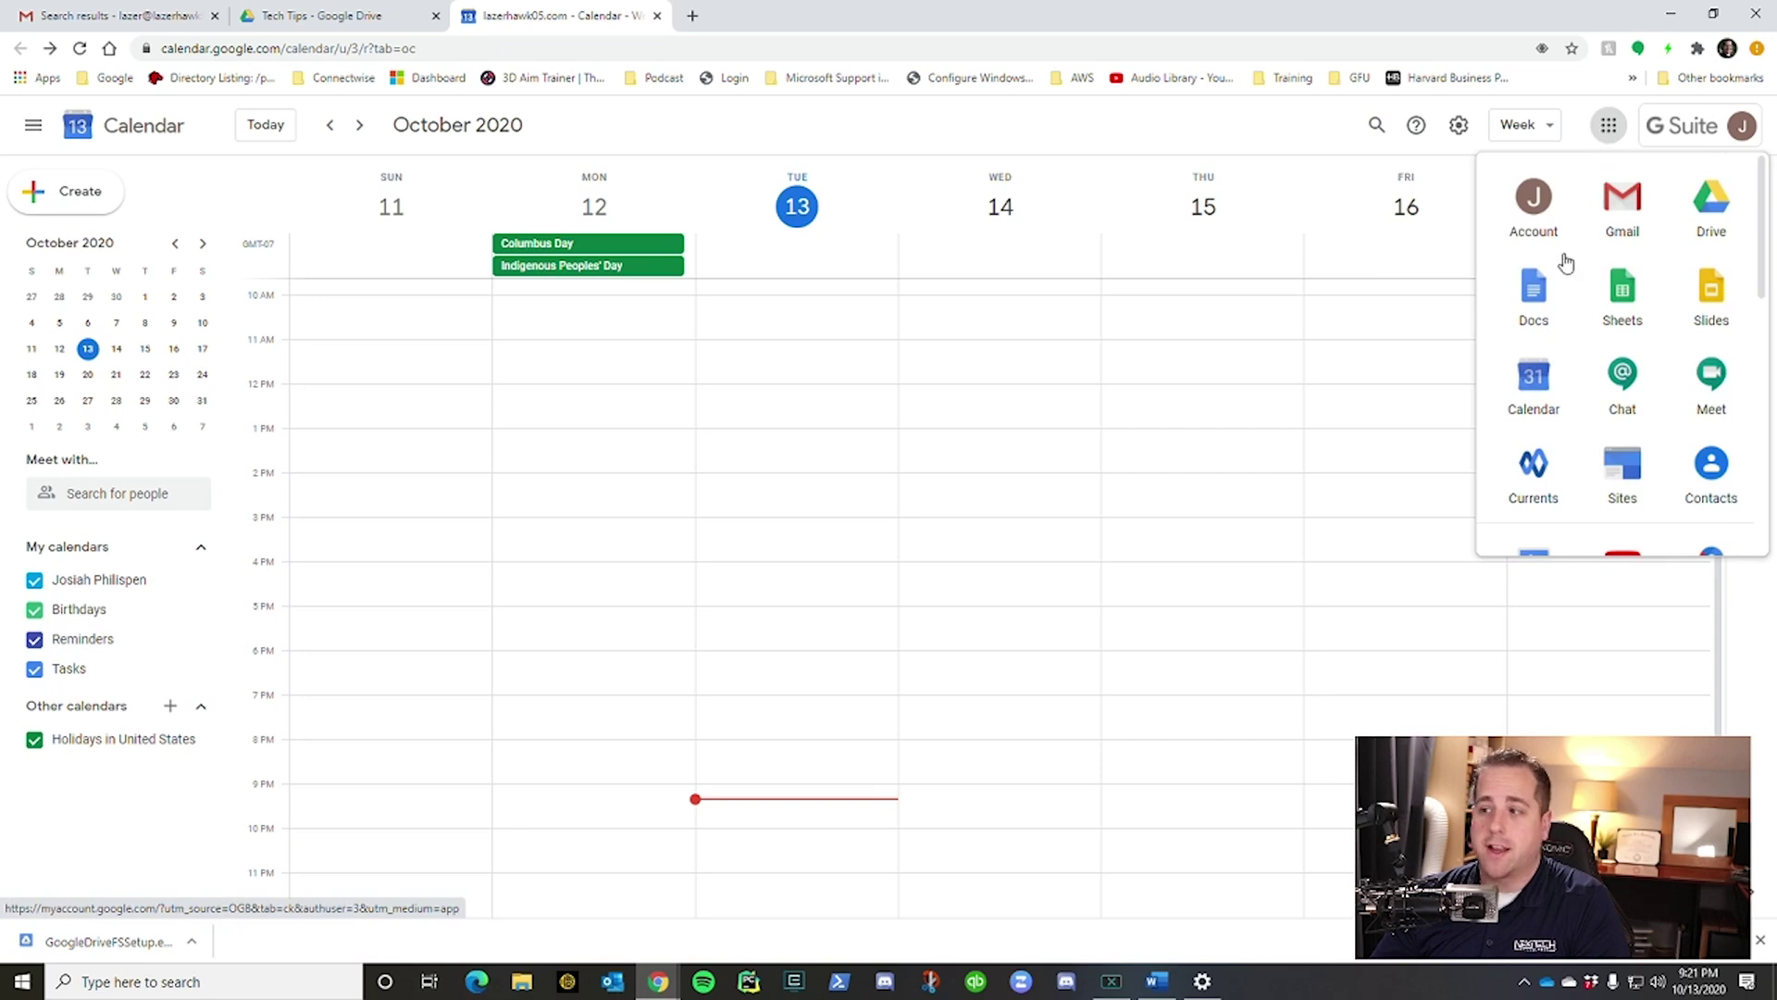
click(823, 131)
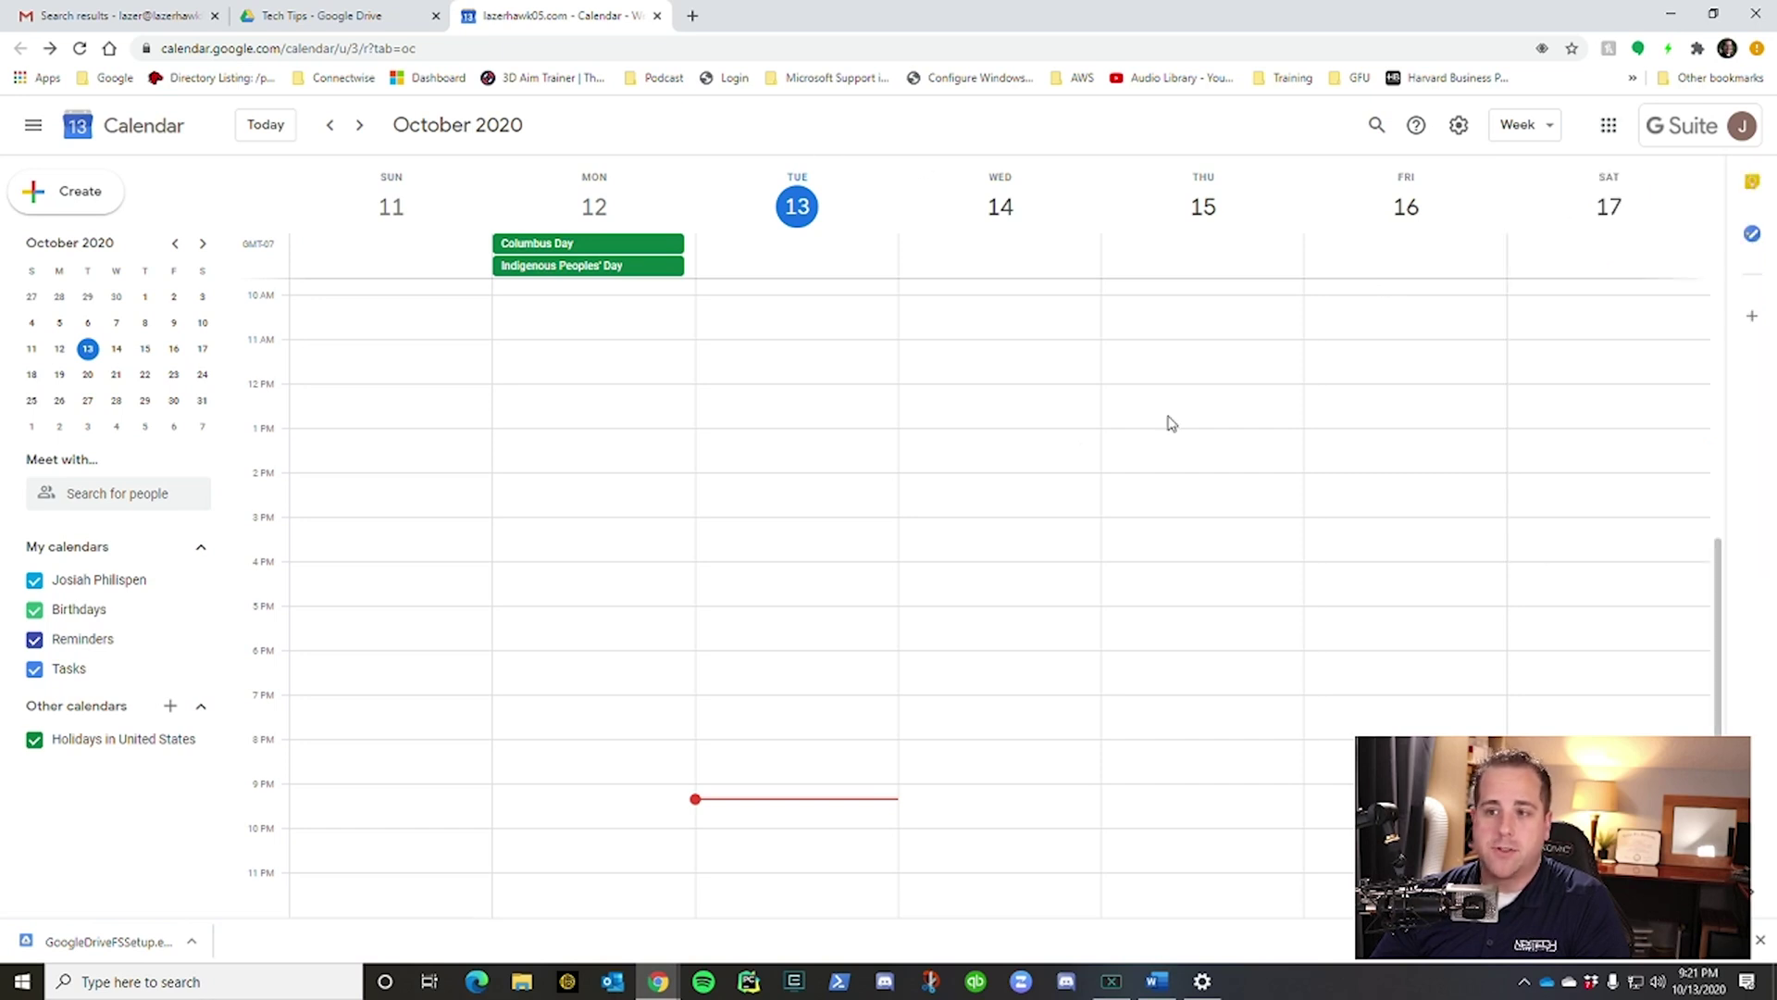
click(829, 538)
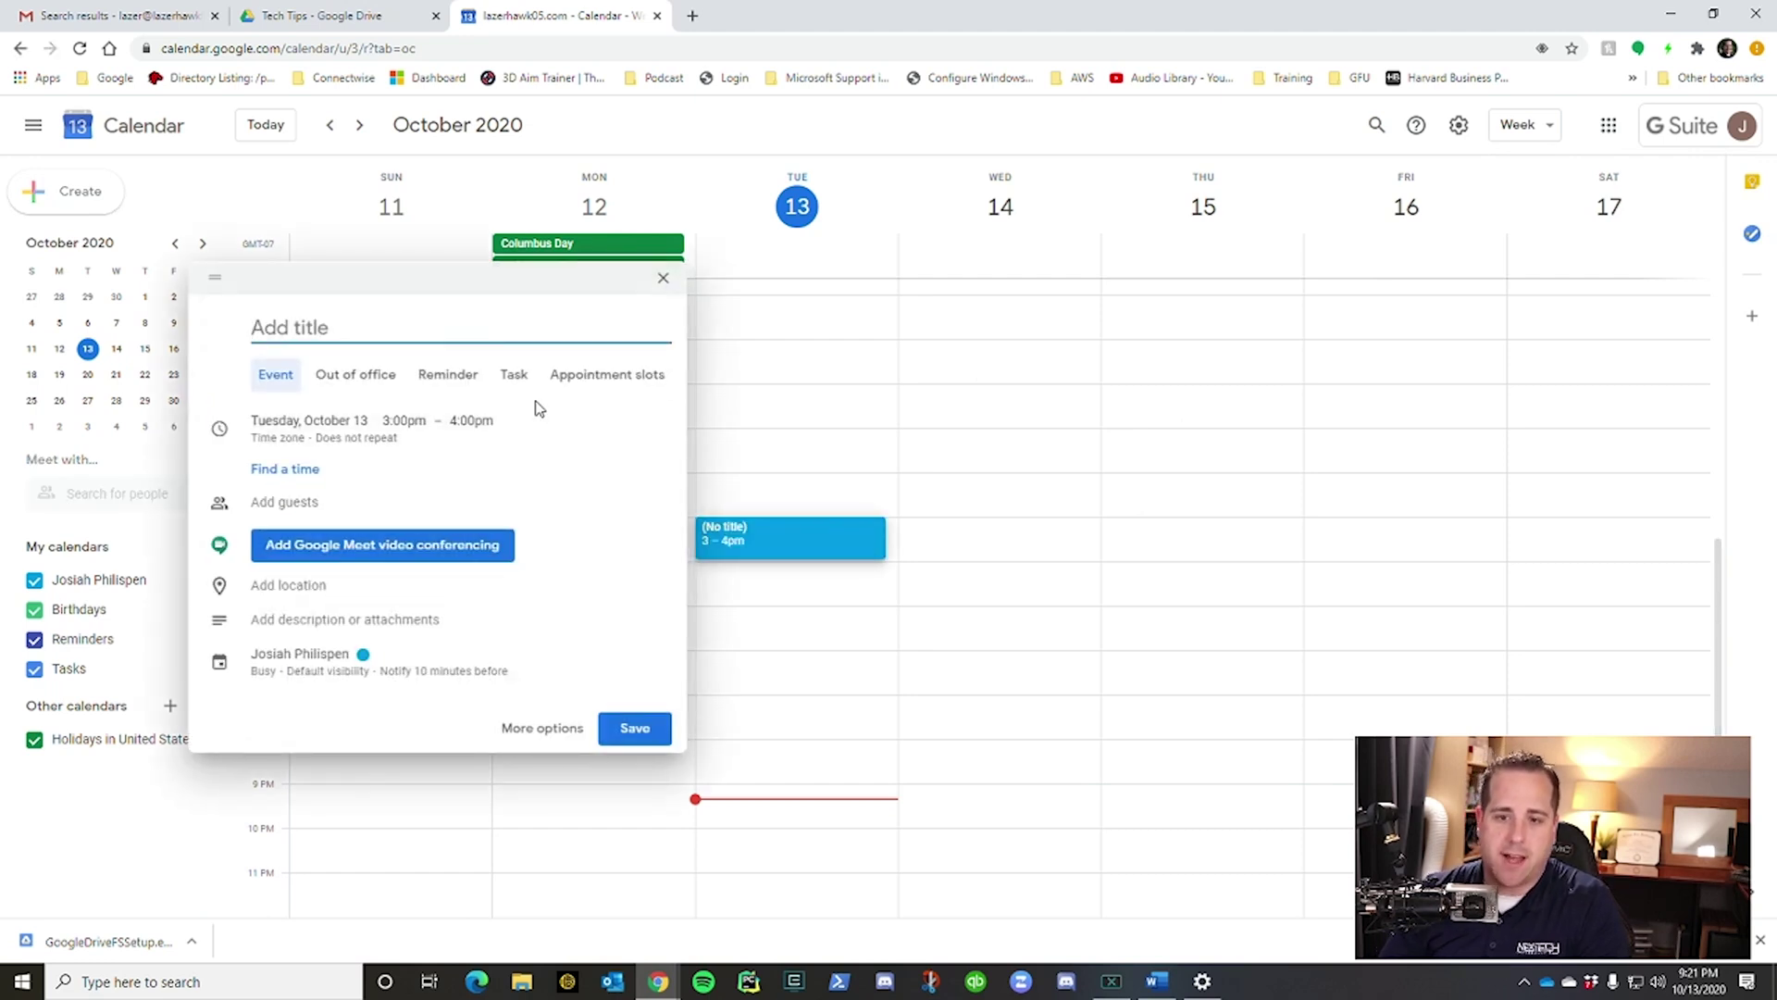
text(Test event)
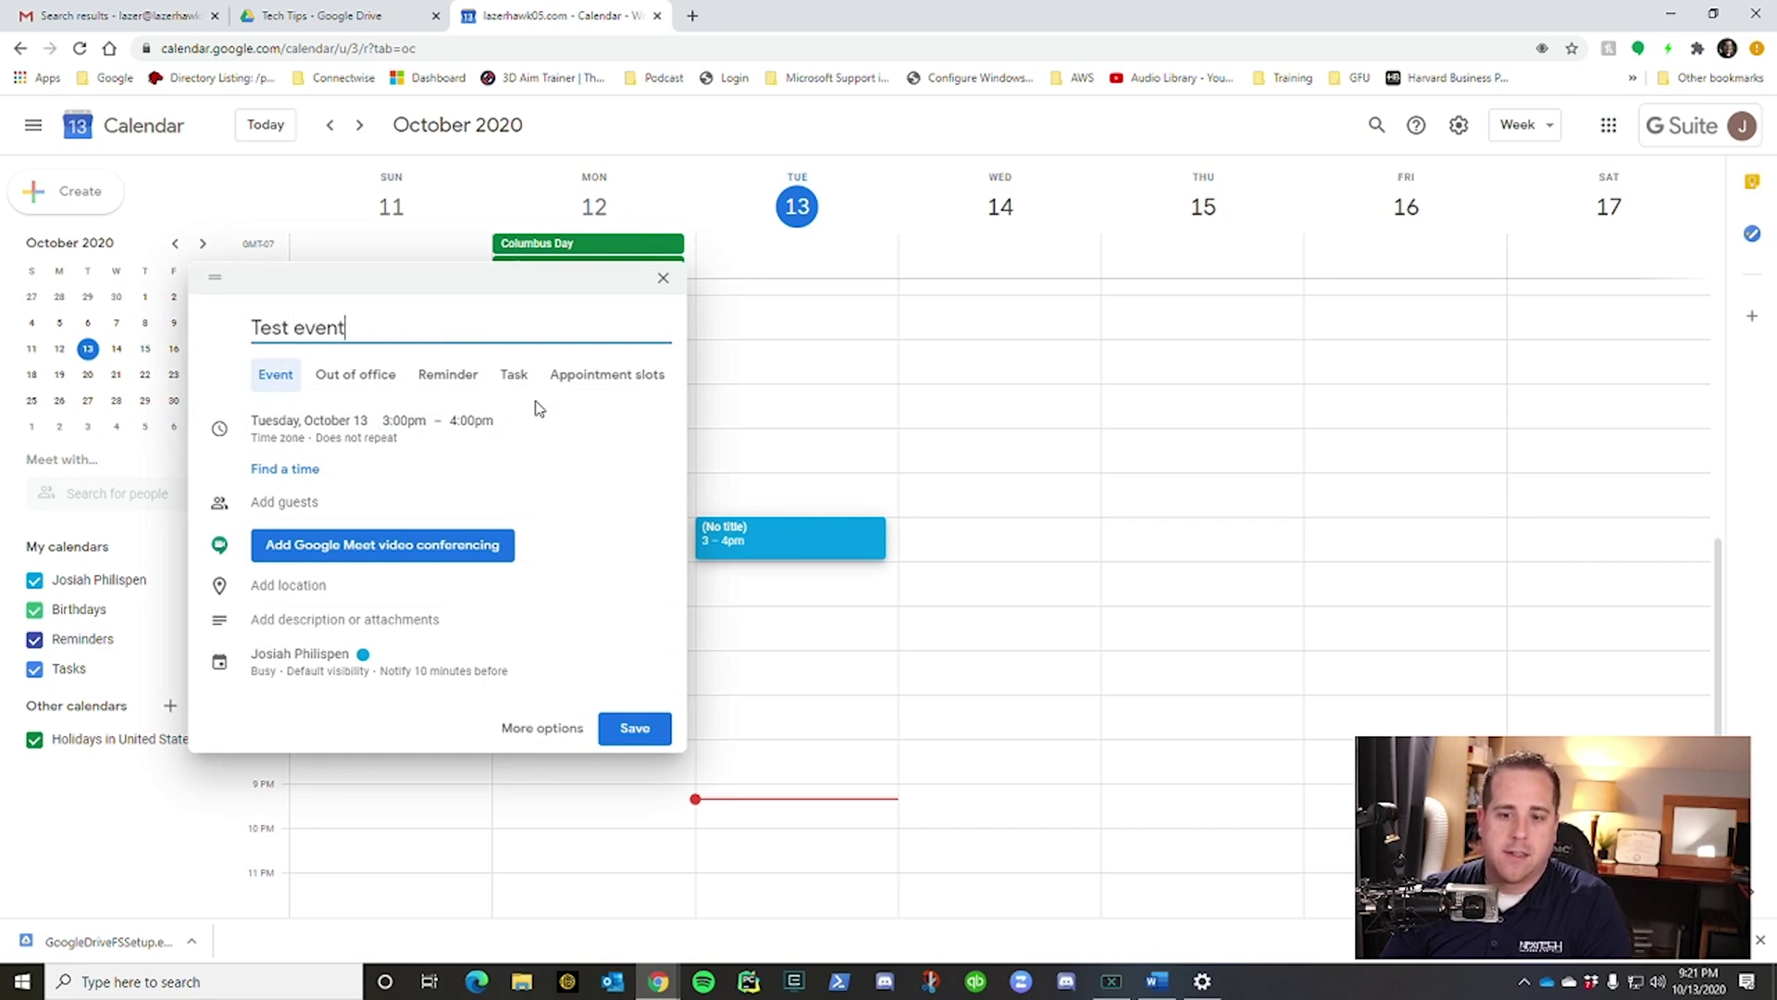
Add test user as a guest and accept the added Google Meet conferencing.
click(299, 502)
text(test)
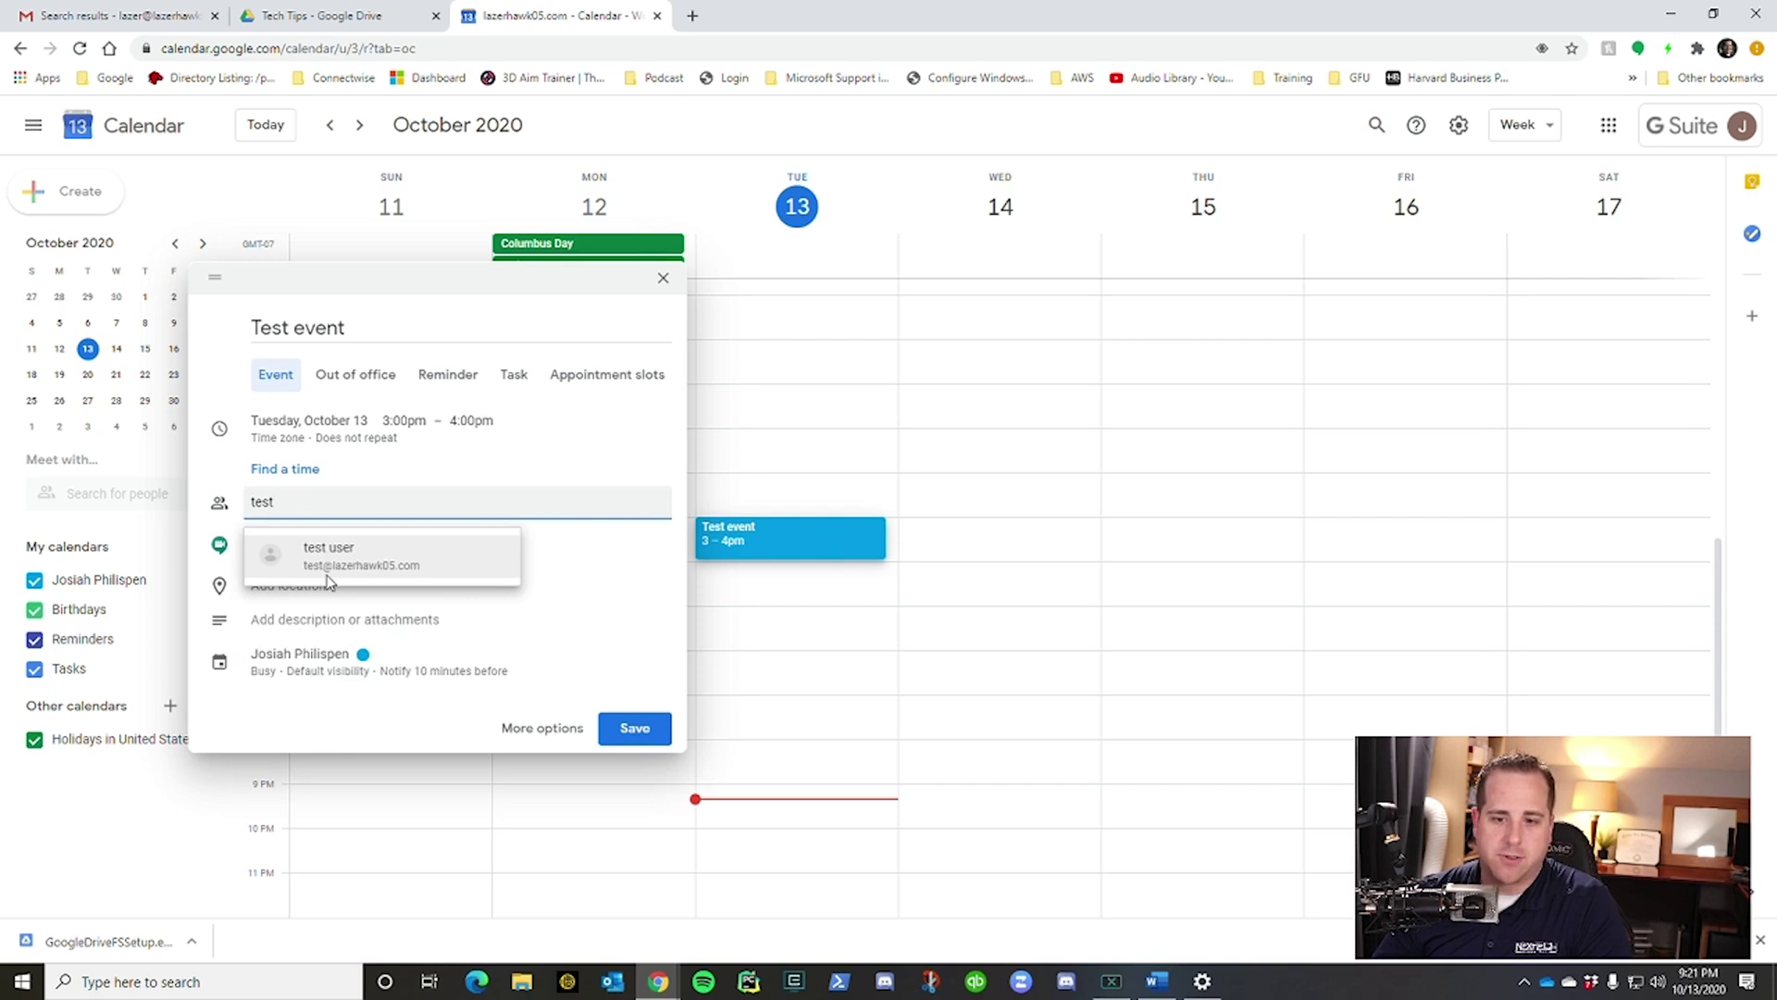
click(327, 573)
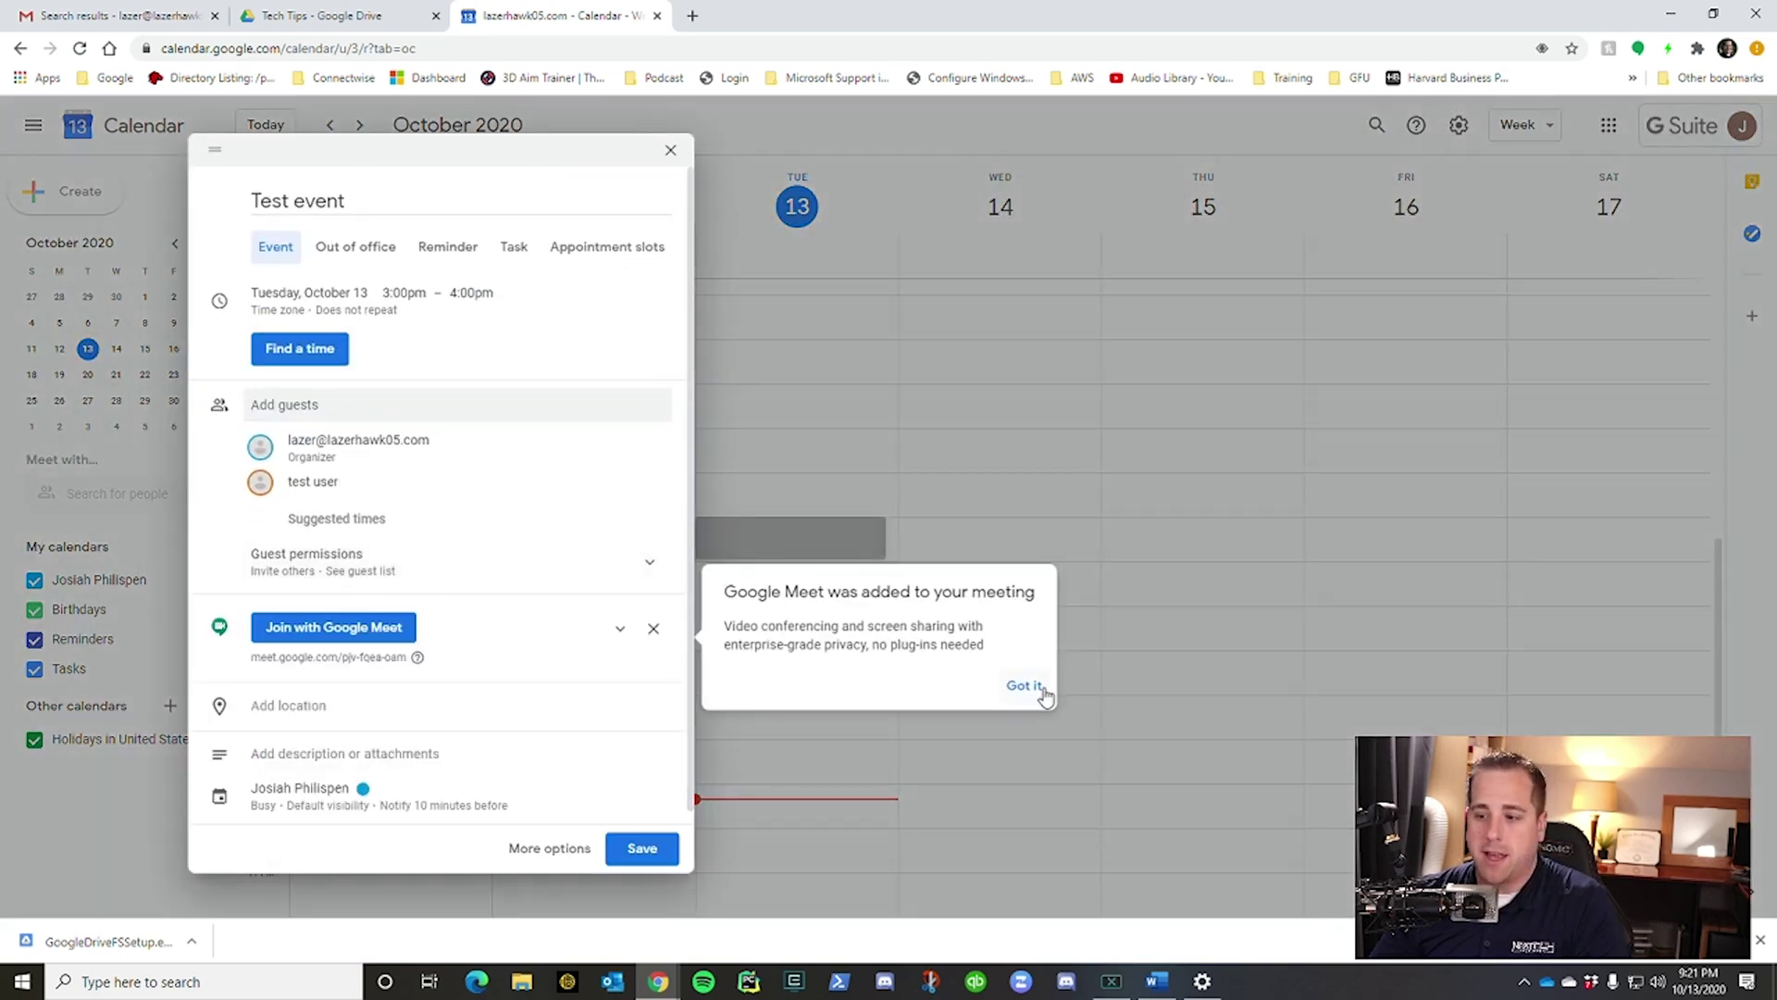
click(1041, 688)
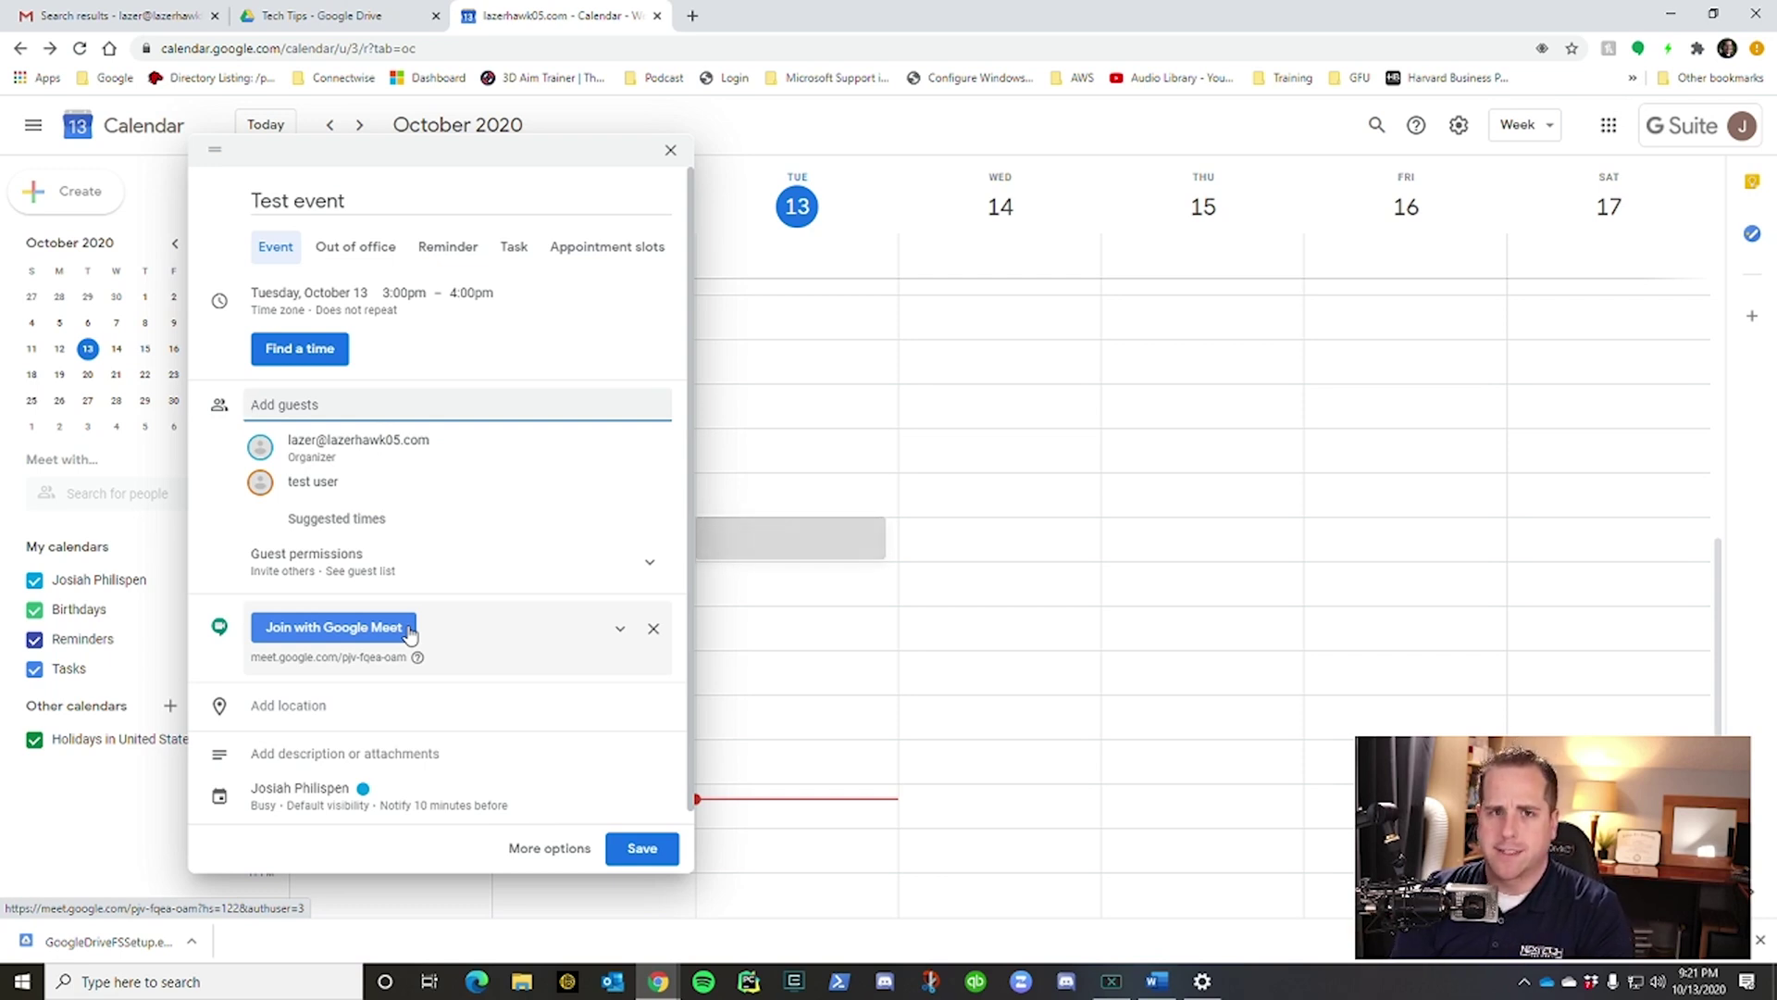
Save the Test event and send invitation emails to its guests.
click(507, 774)
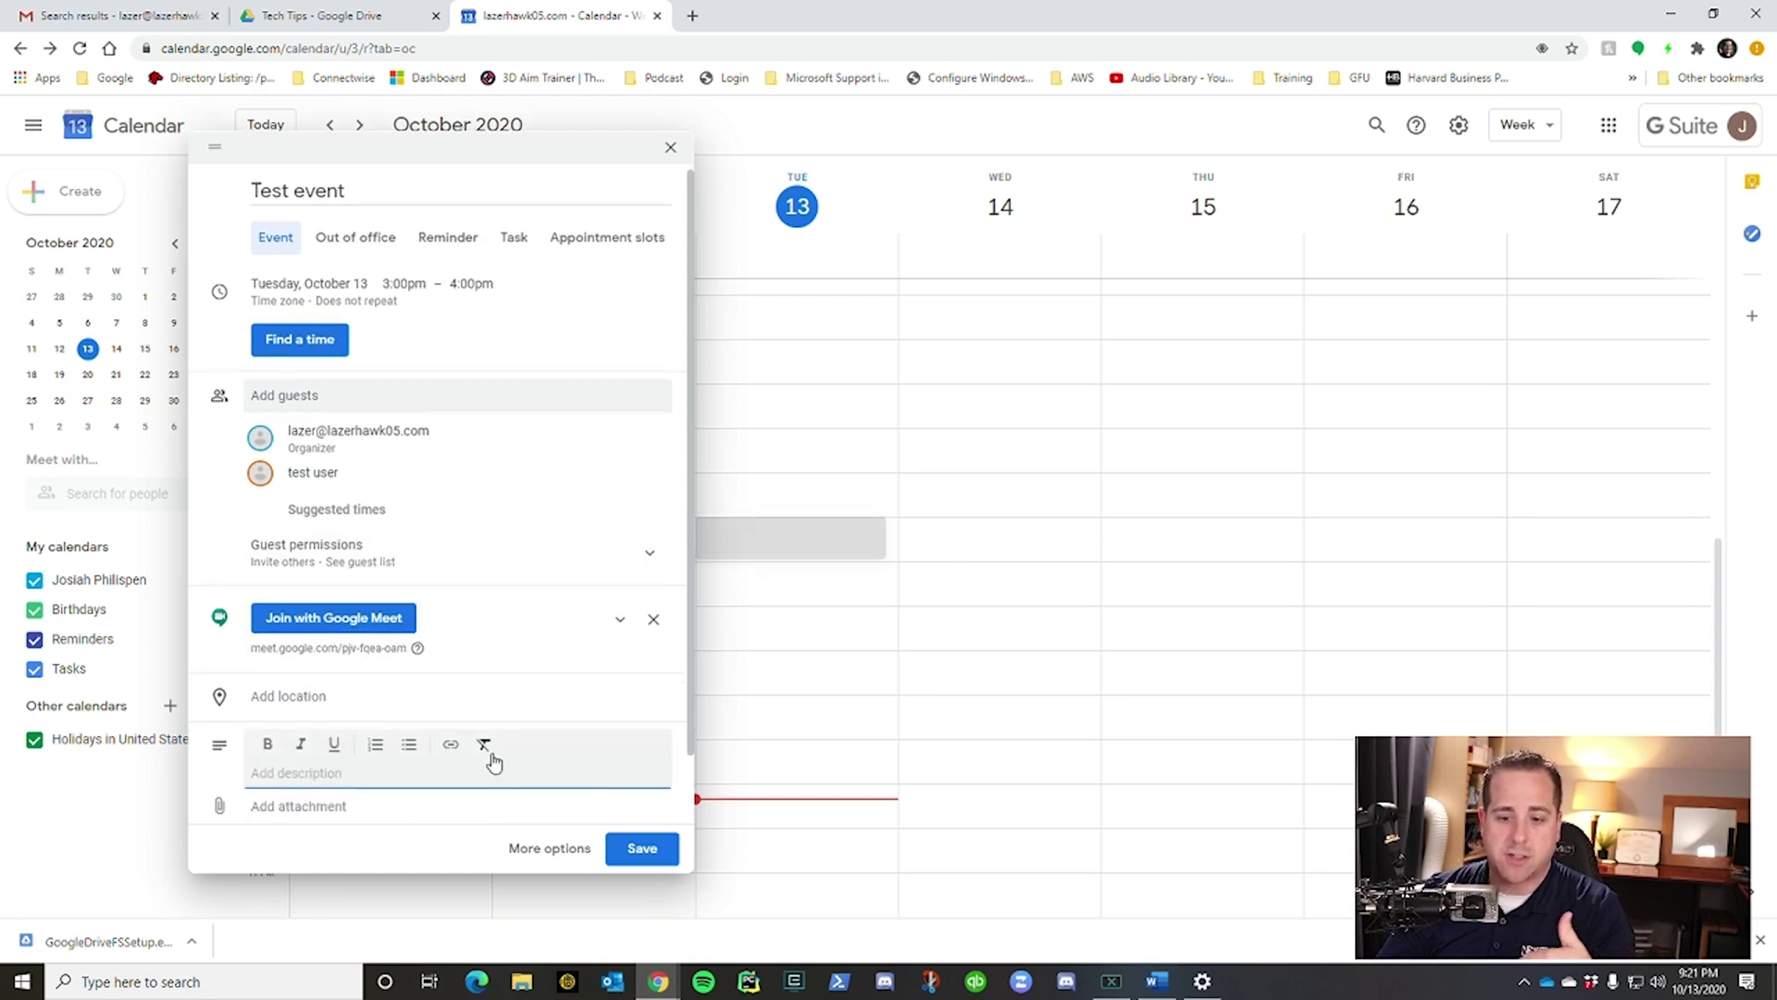
click(642, 849)
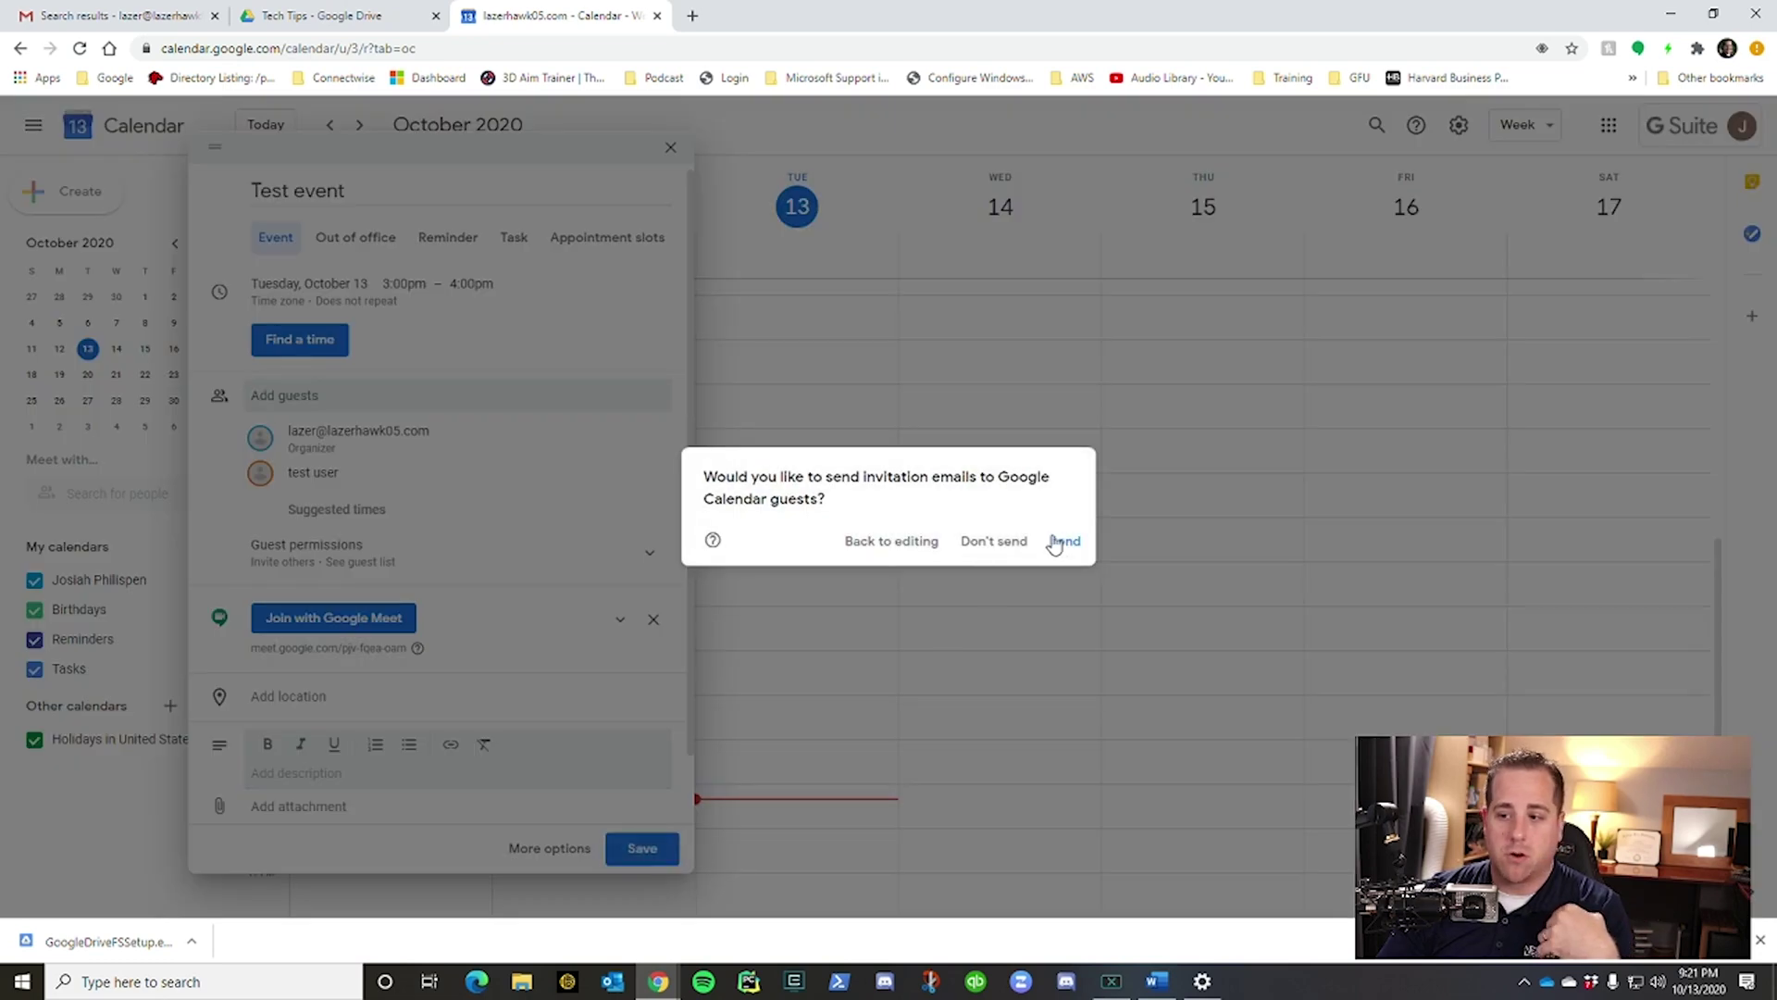
click(1060, 542)
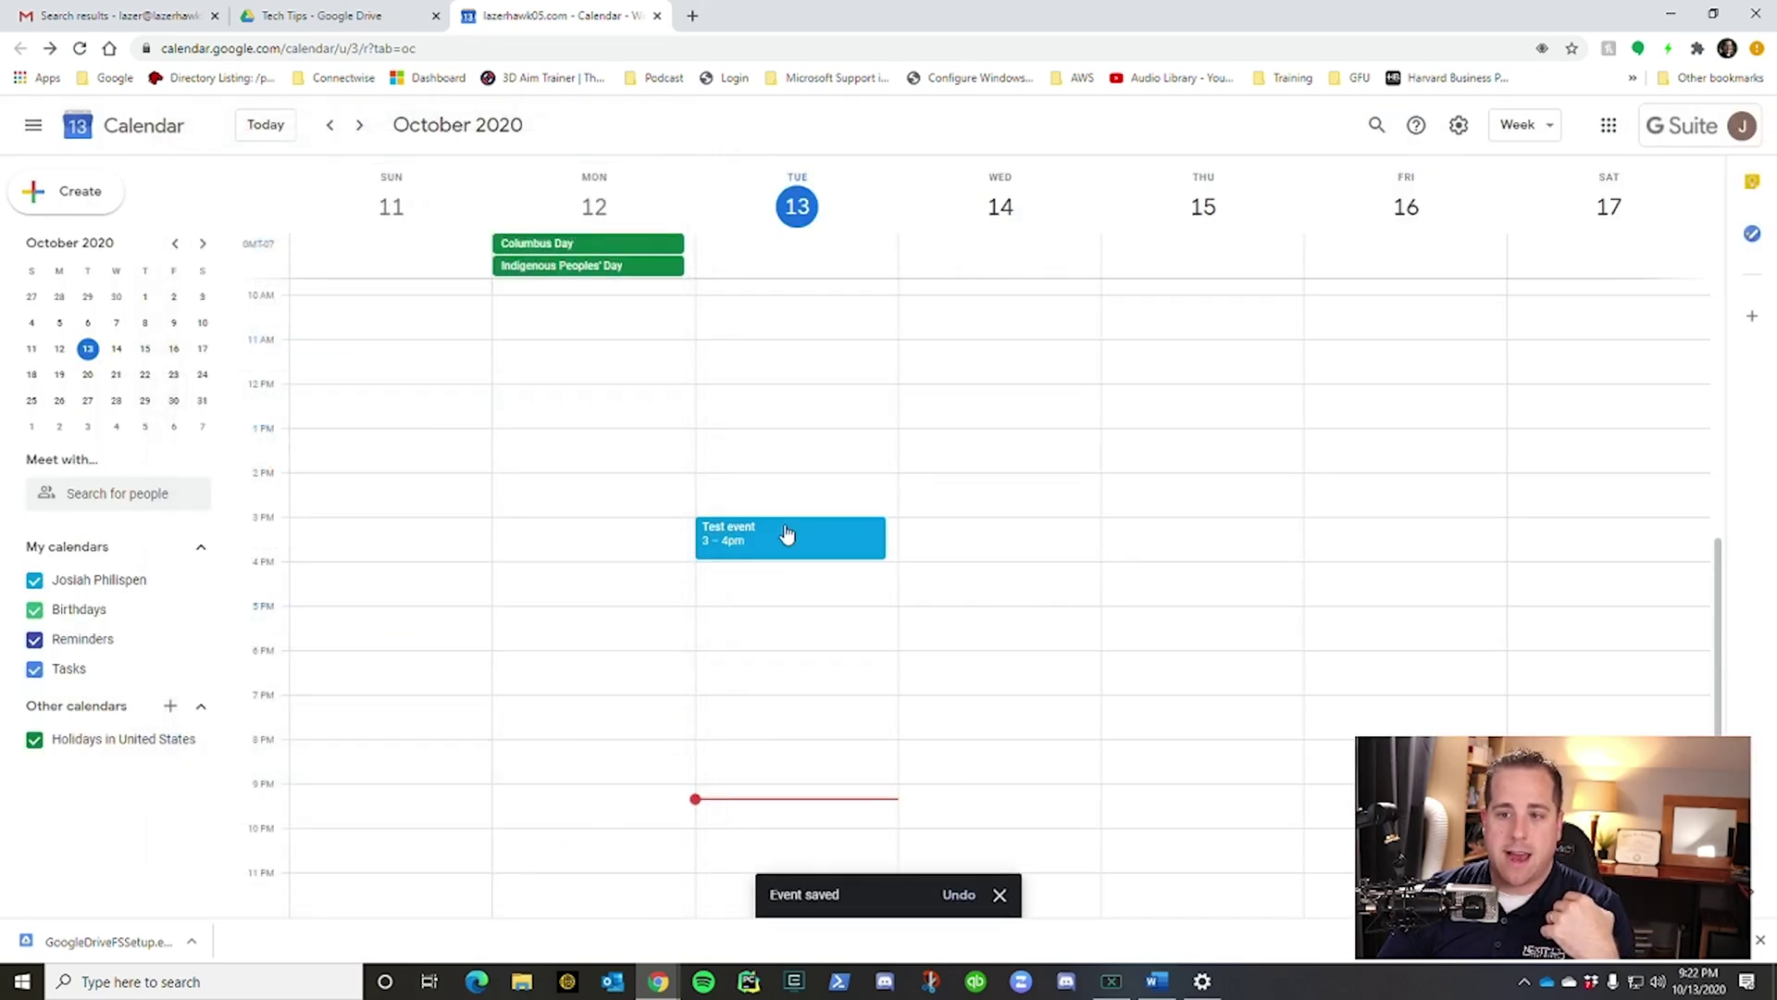
View the saved Test event's details, then close them.
click(787, 533)
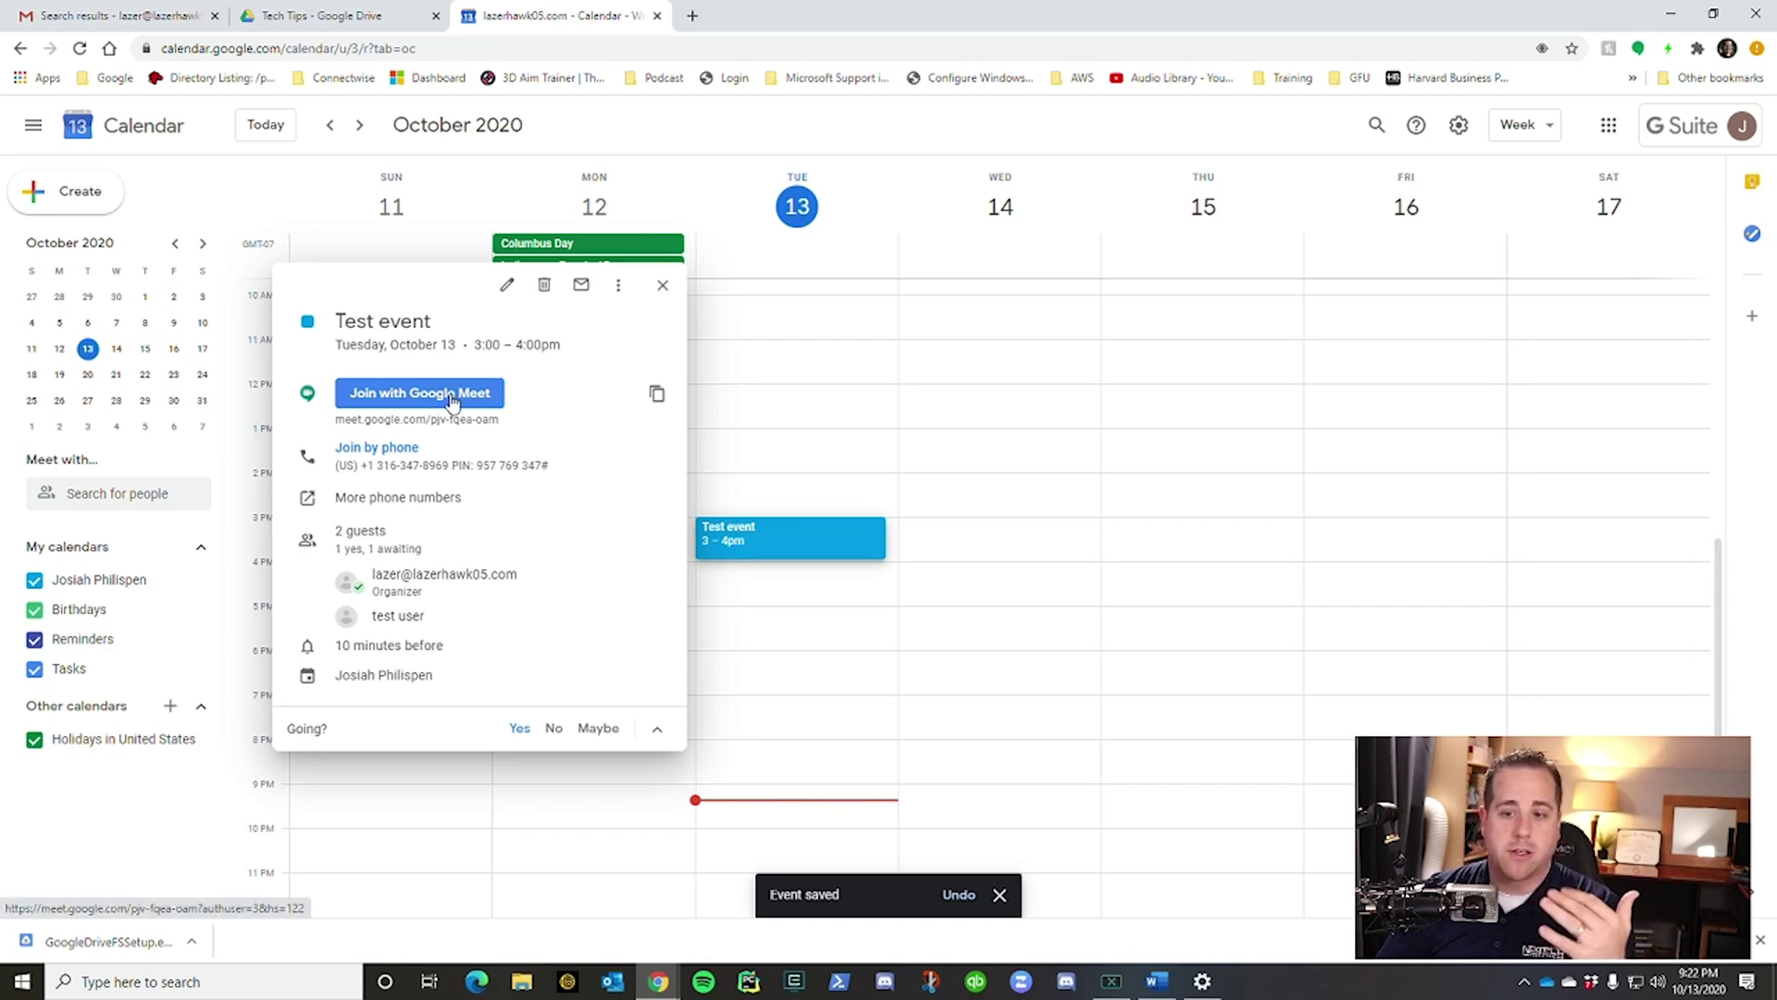
click(662, 284)
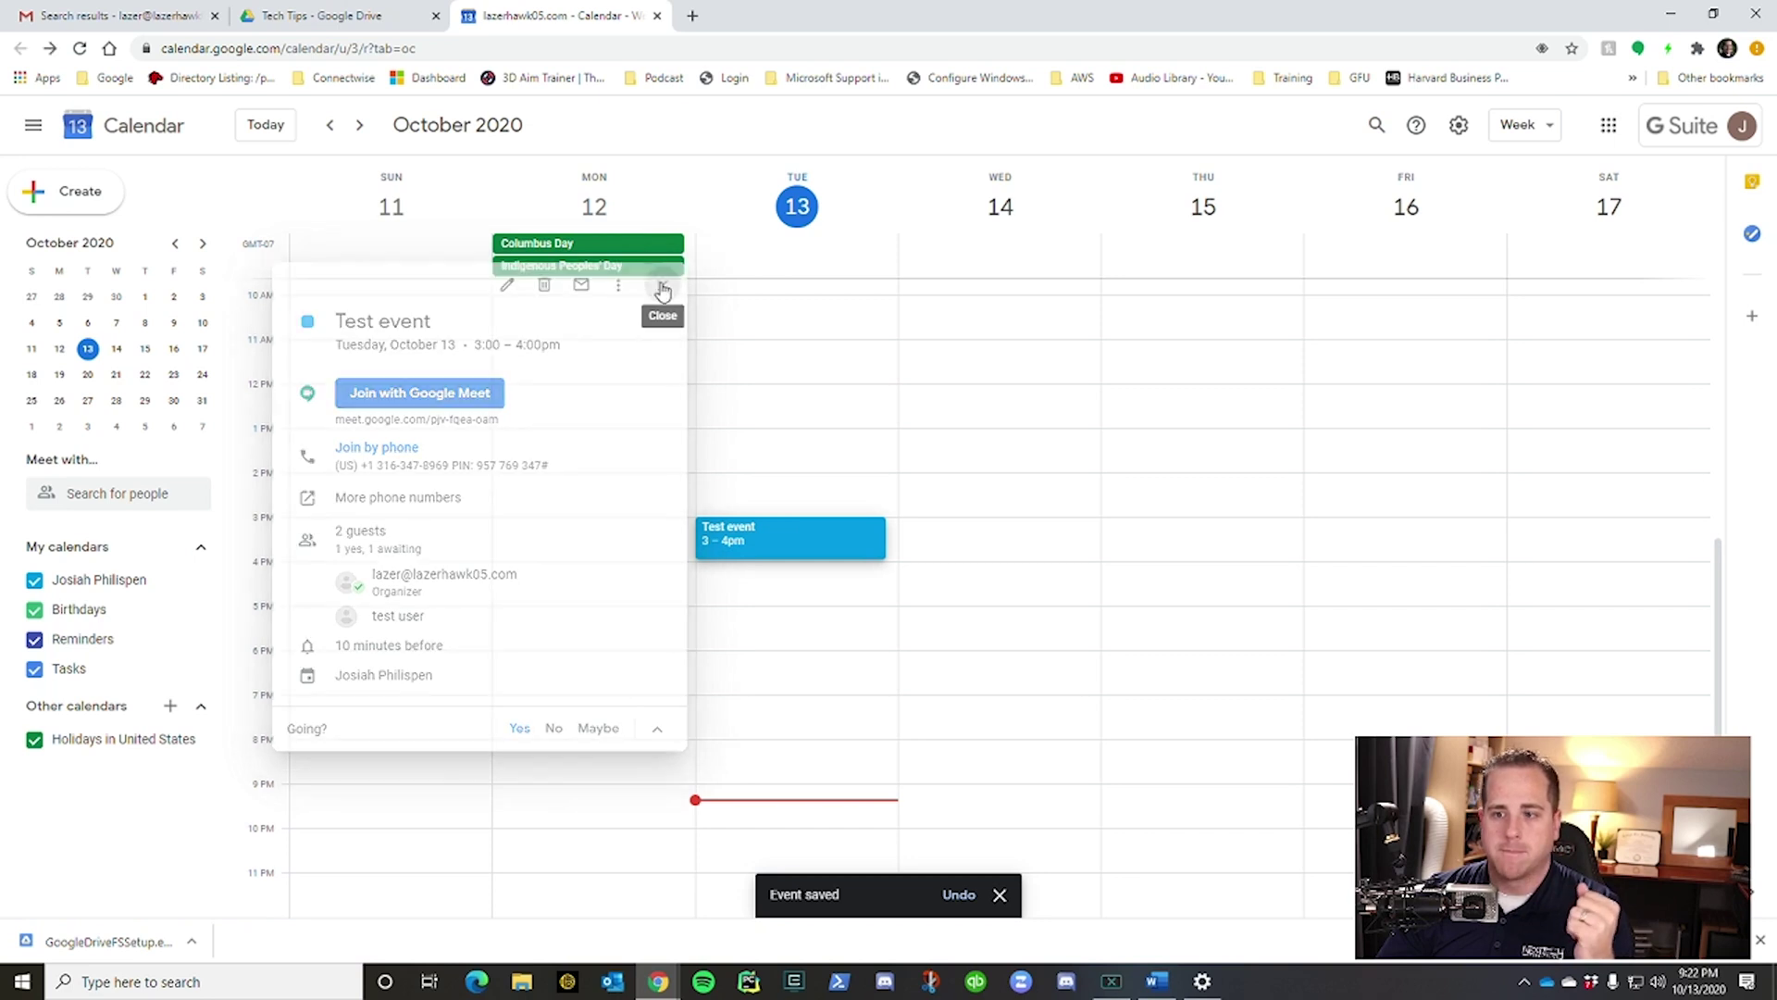
Create a 9:30pm Tuesday event titled 'New Meeting' and check guest availability in Find a Time.
click(80, 205)
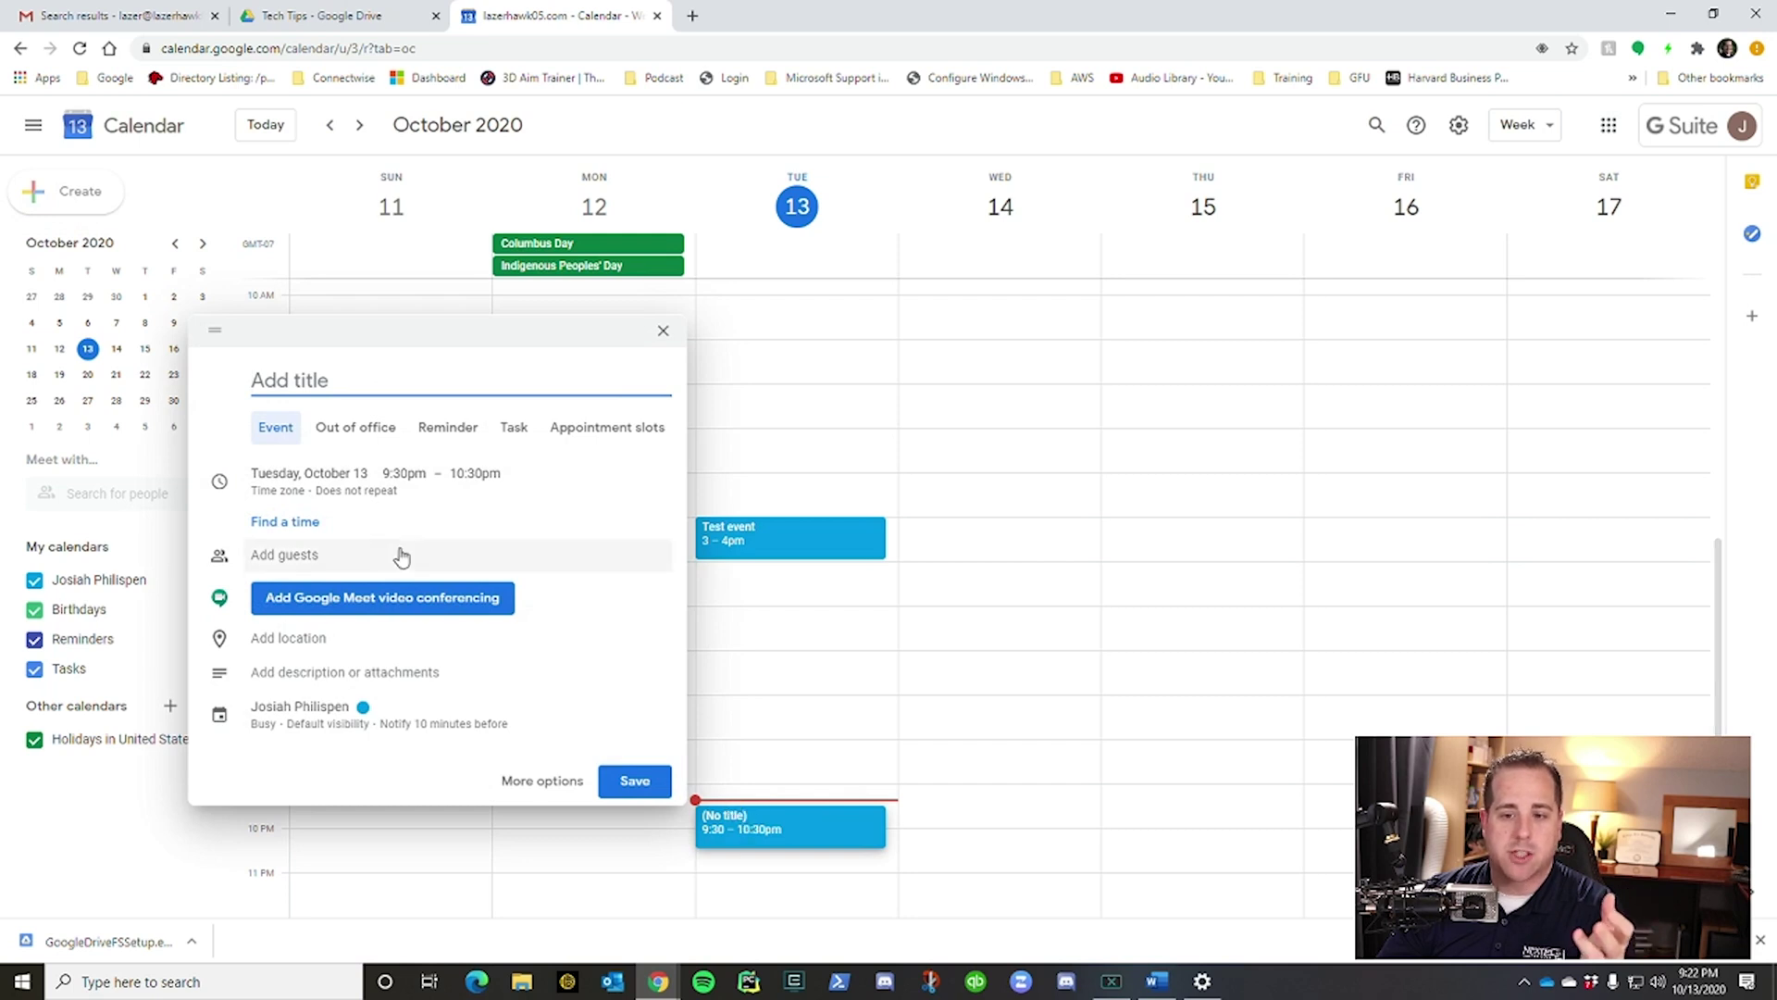
click(542, 782)
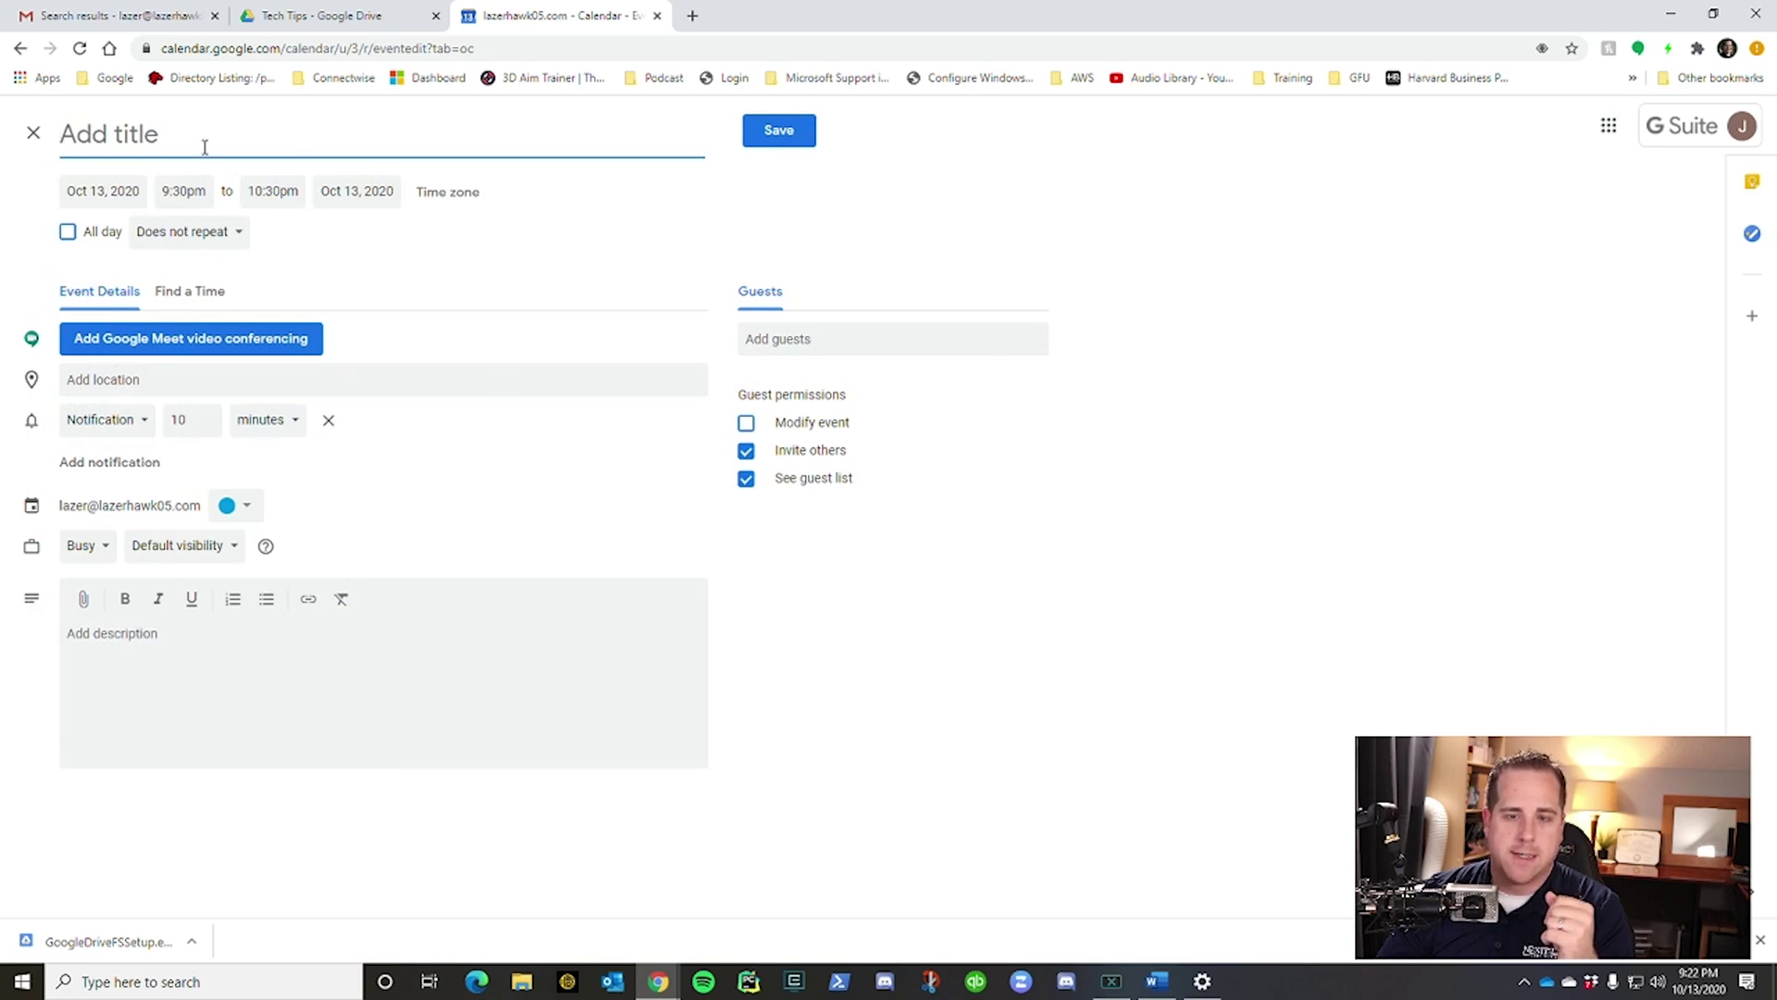
text(New Meeting)
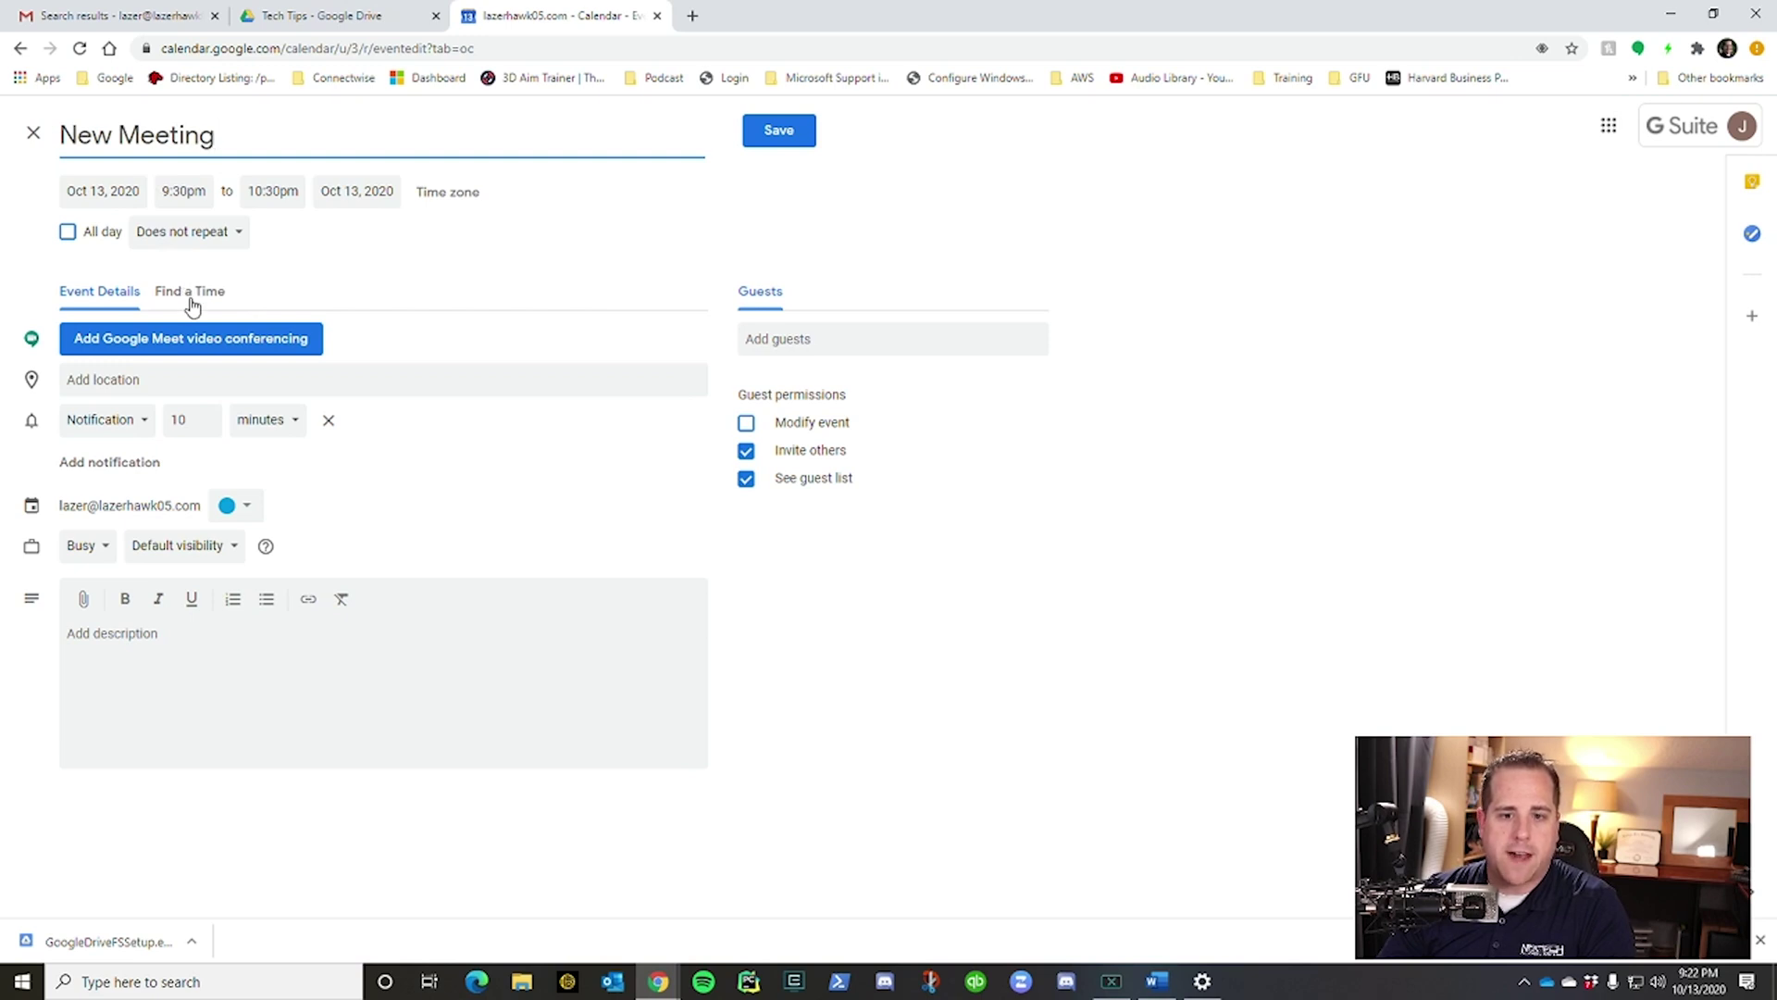
click(191, 306)
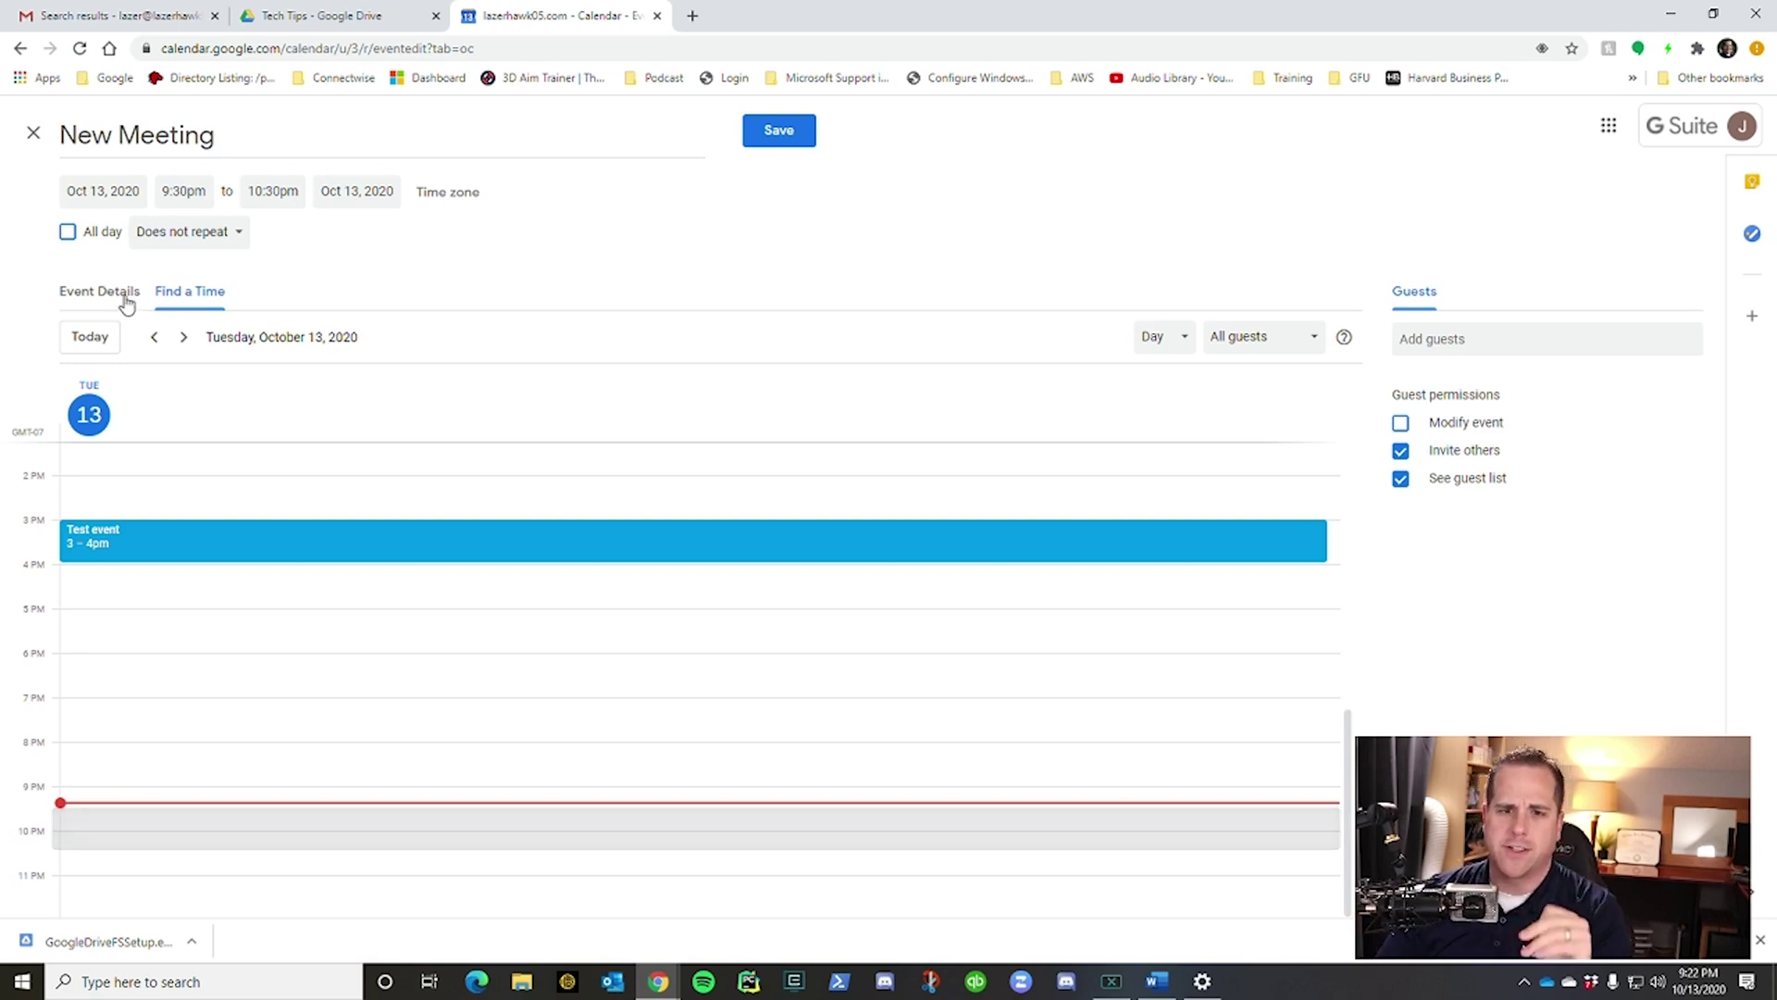
click(127, 302)
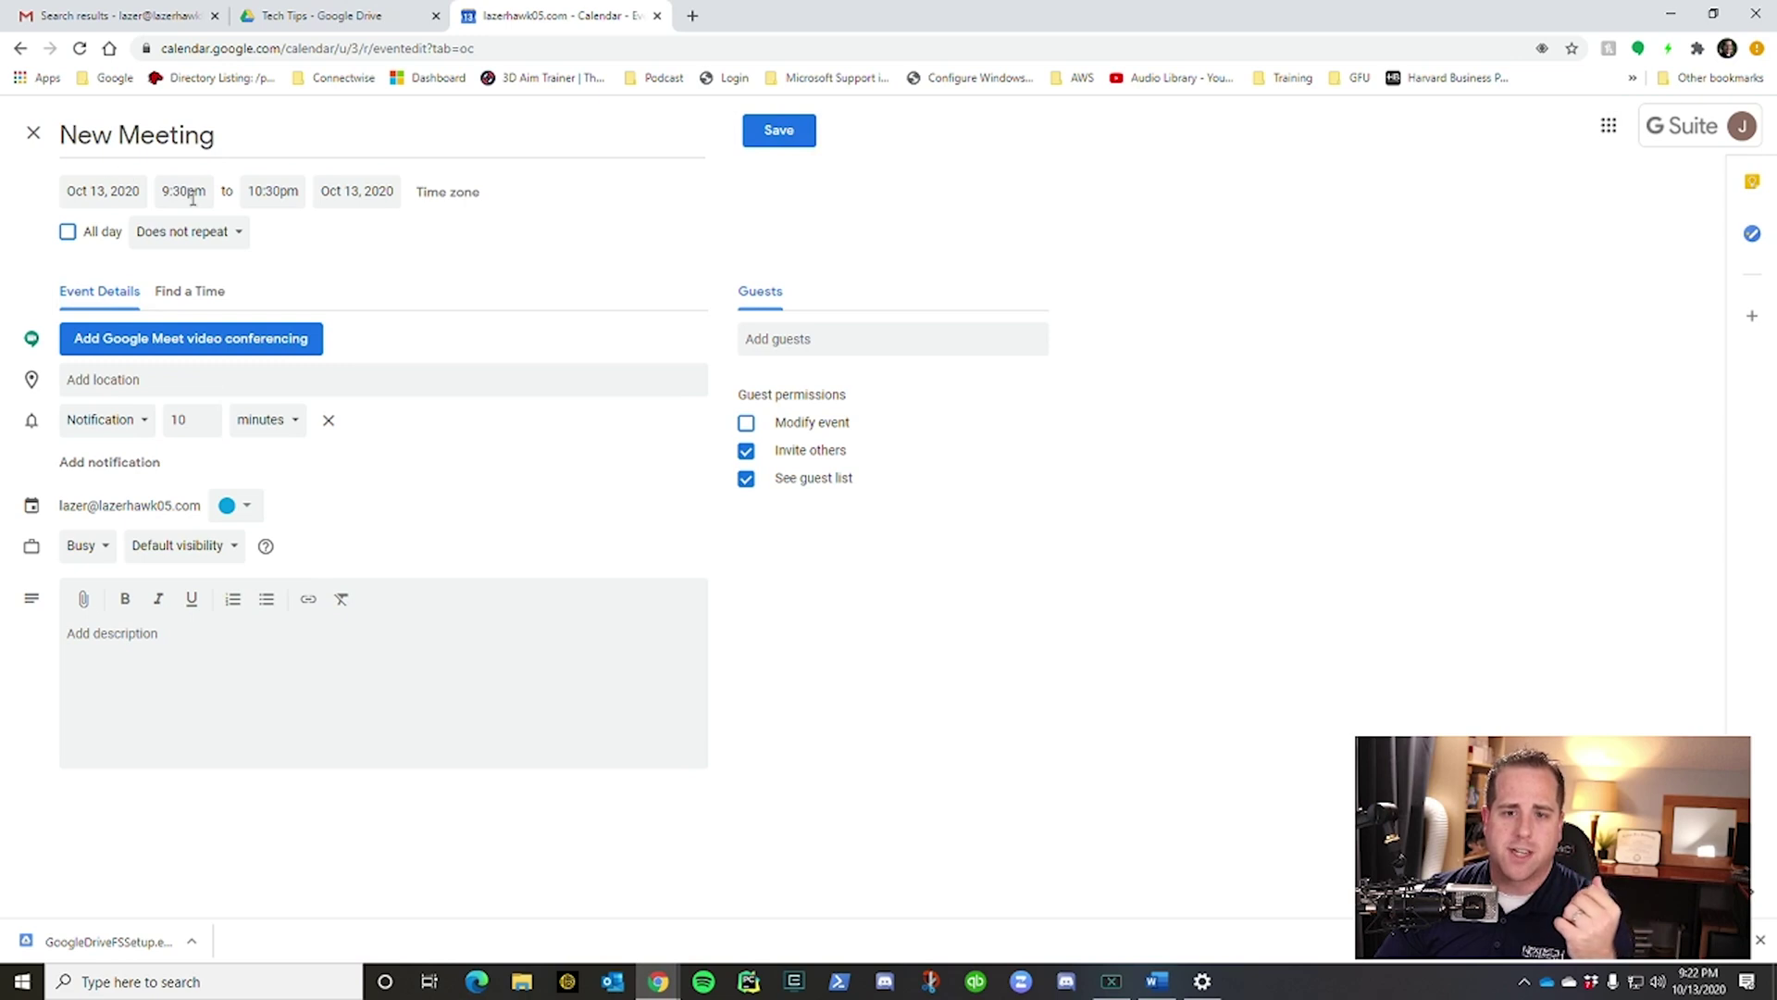
Set a custom repeat of weekly on Tuesday and save the New Meeting event.
click(193, 242)
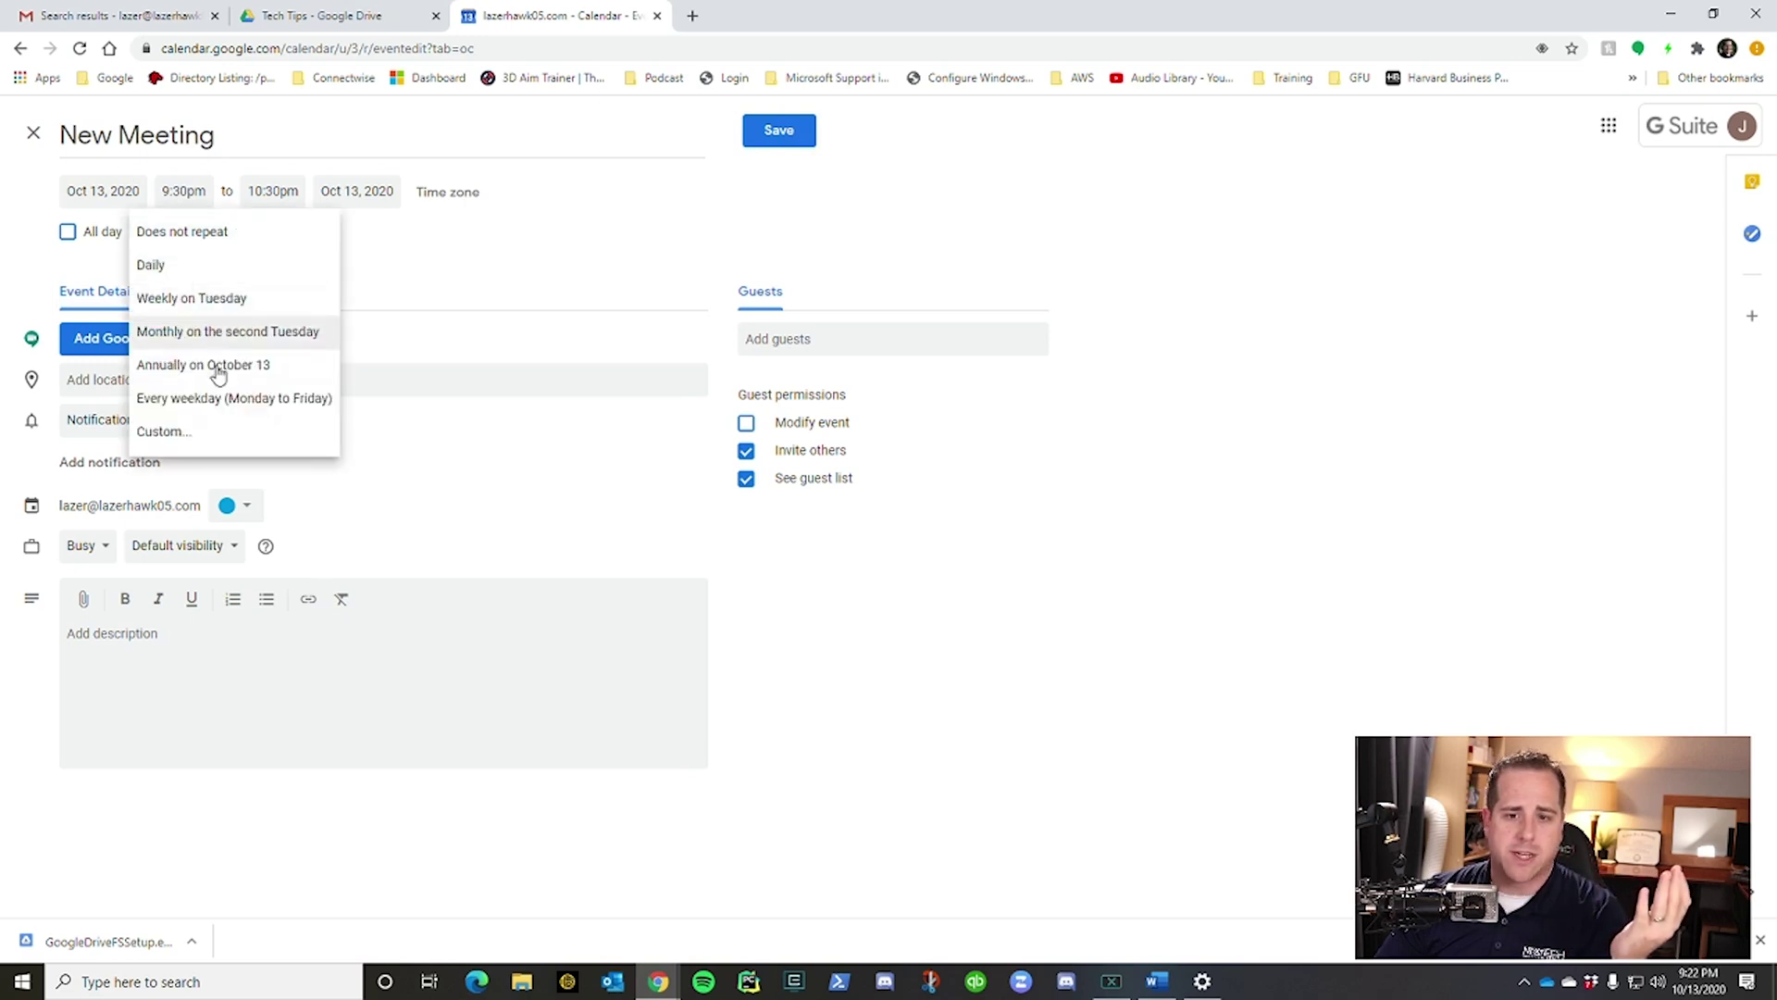
click(208, 433)
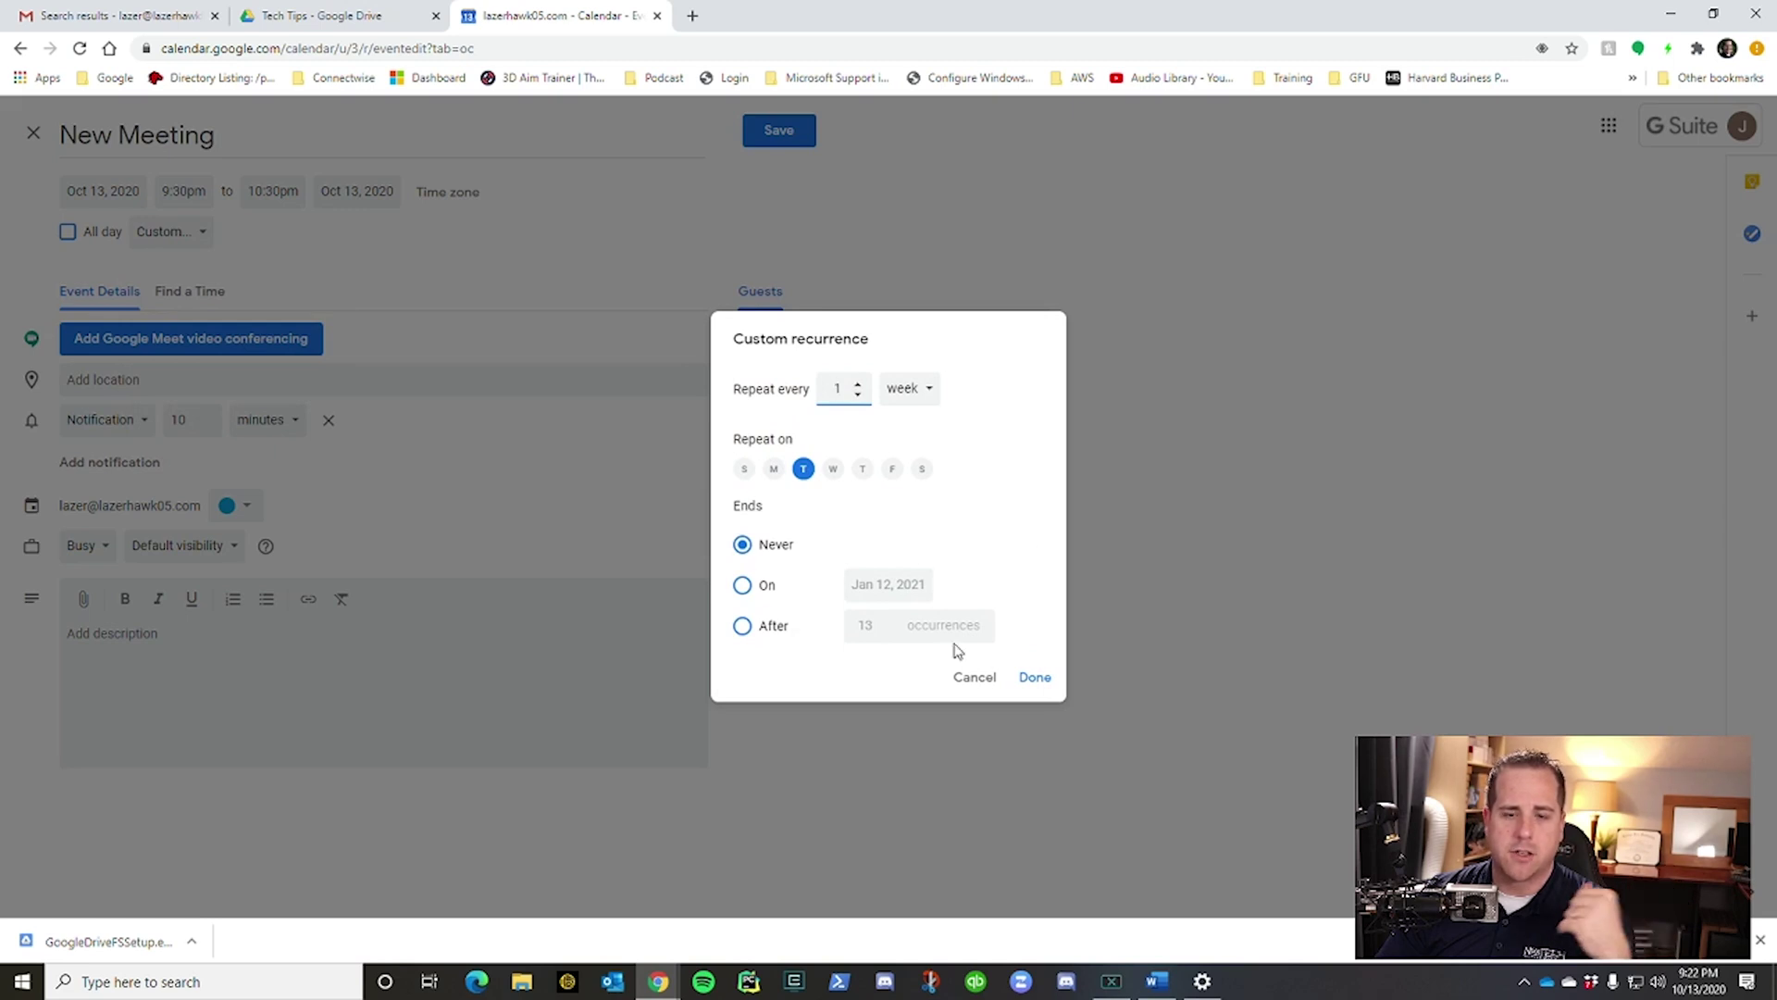
click(1032, 679)
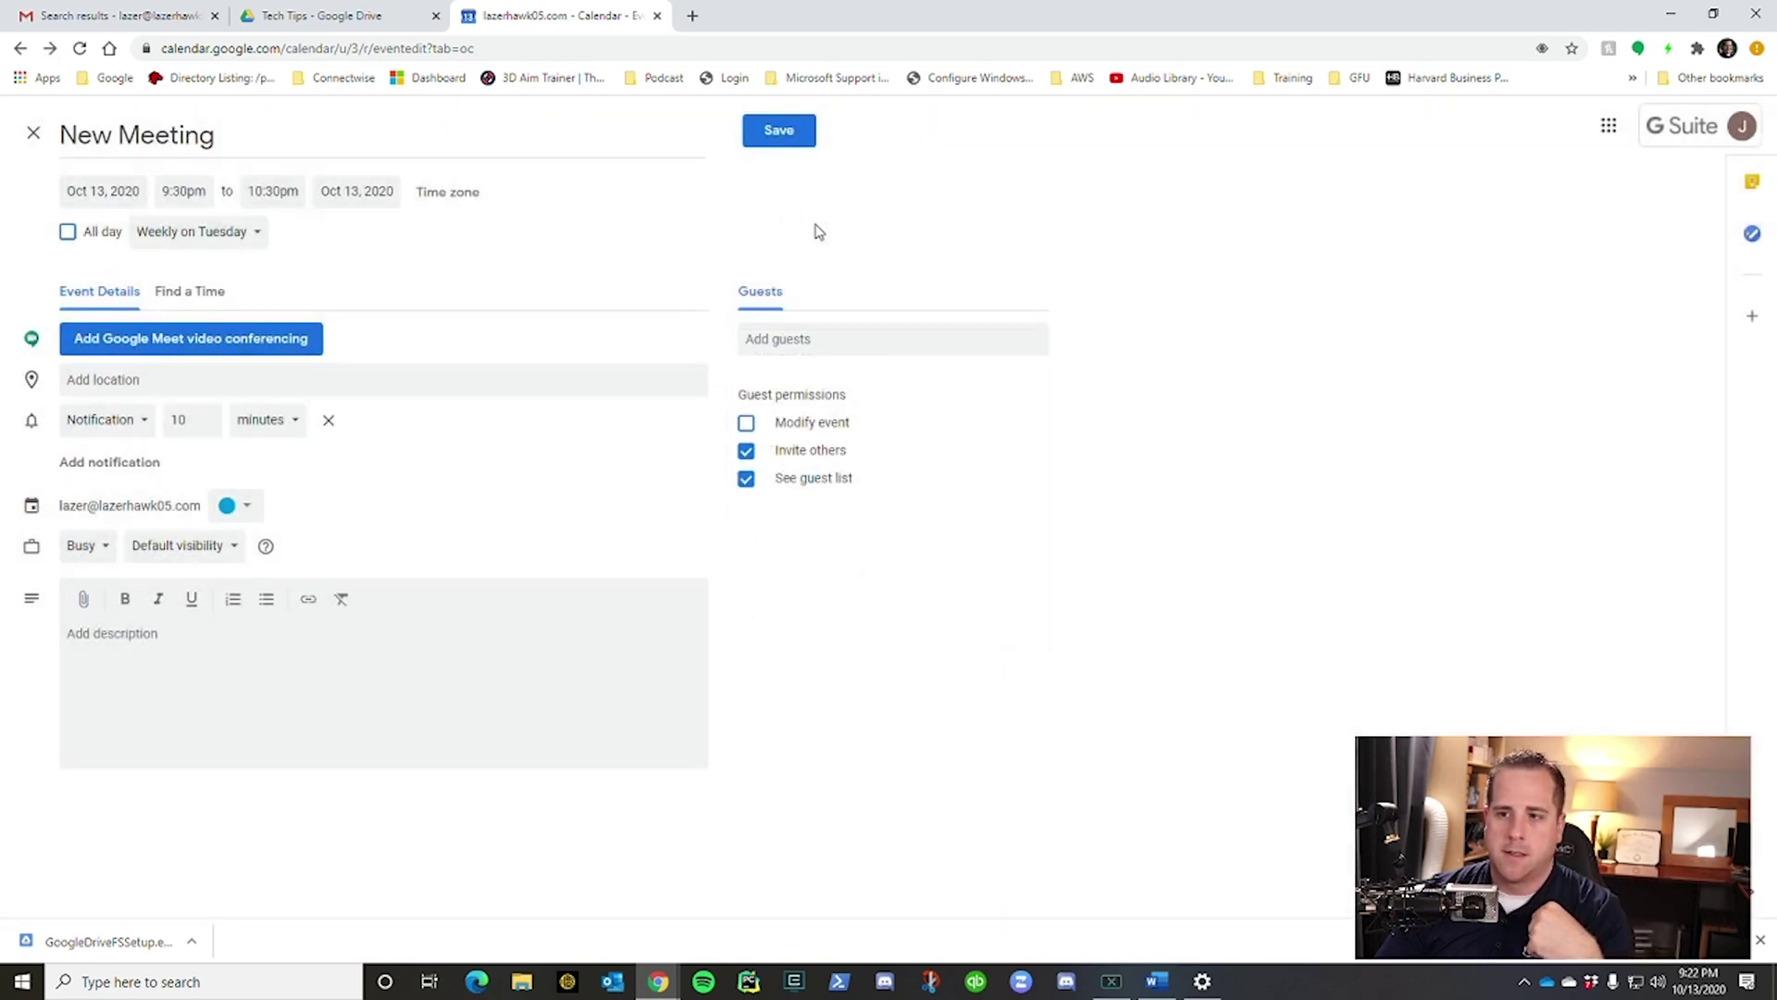
click(779, 132)
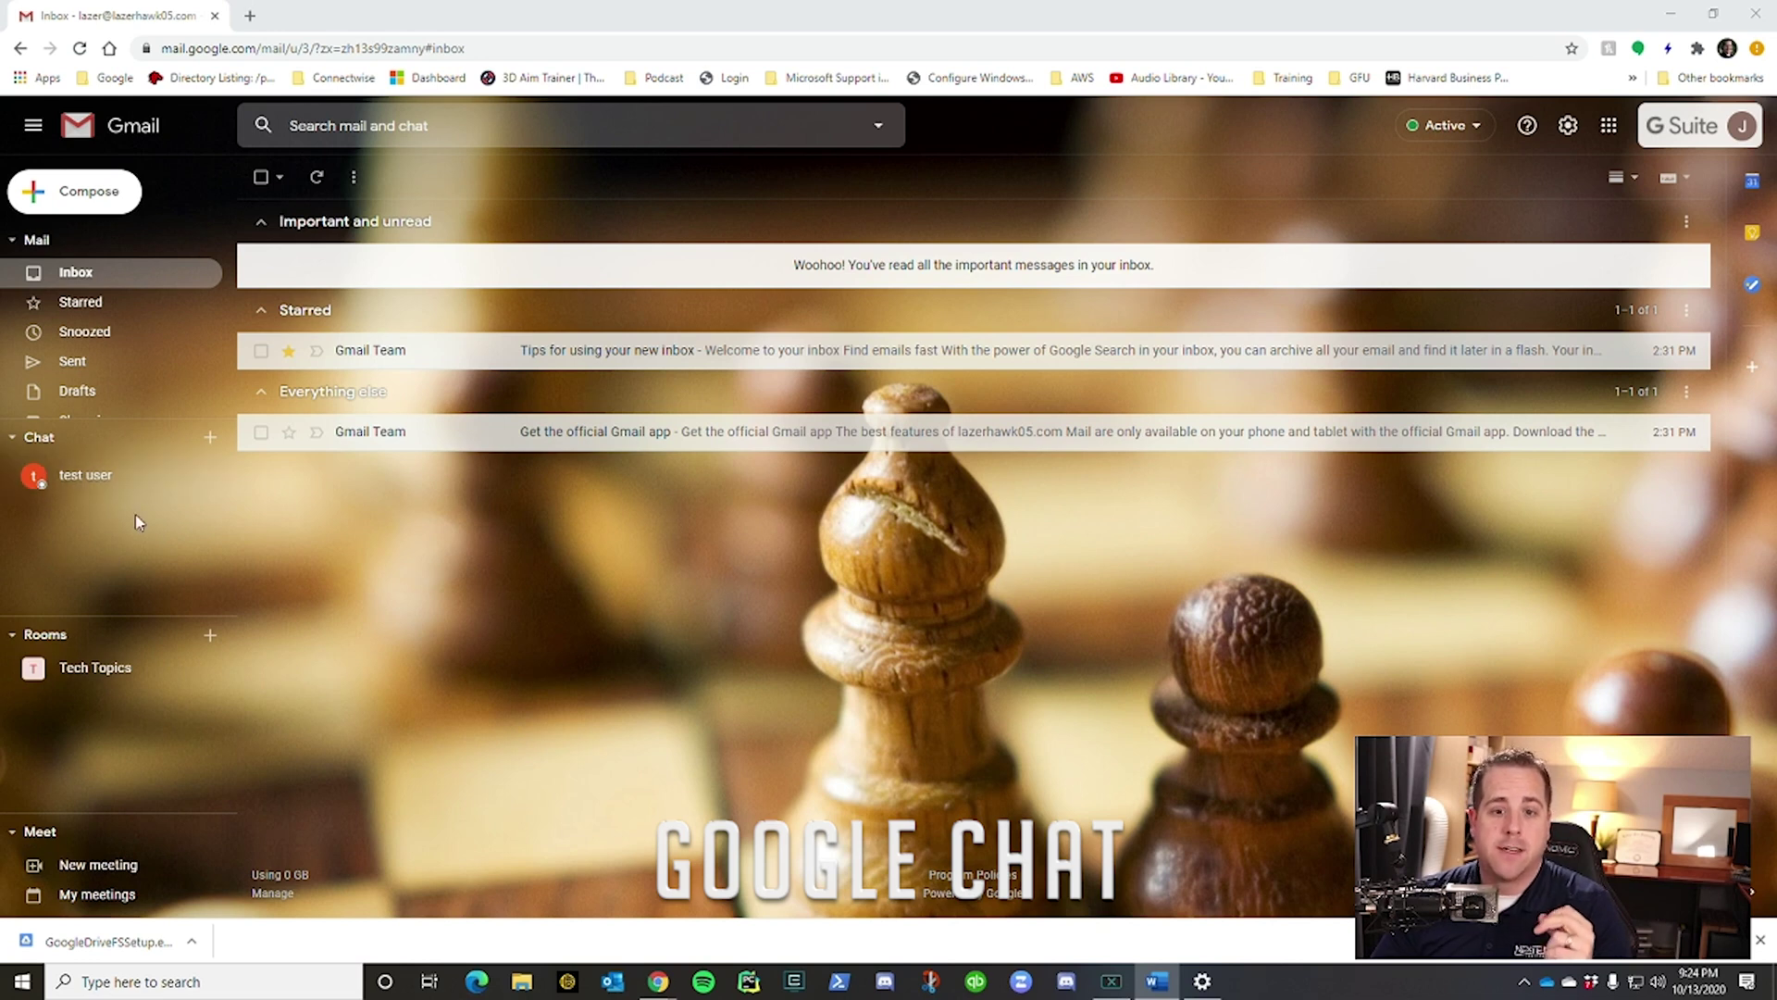
Search 'test', open a chat with test user, and send the message 'test'.
click(212, 443)
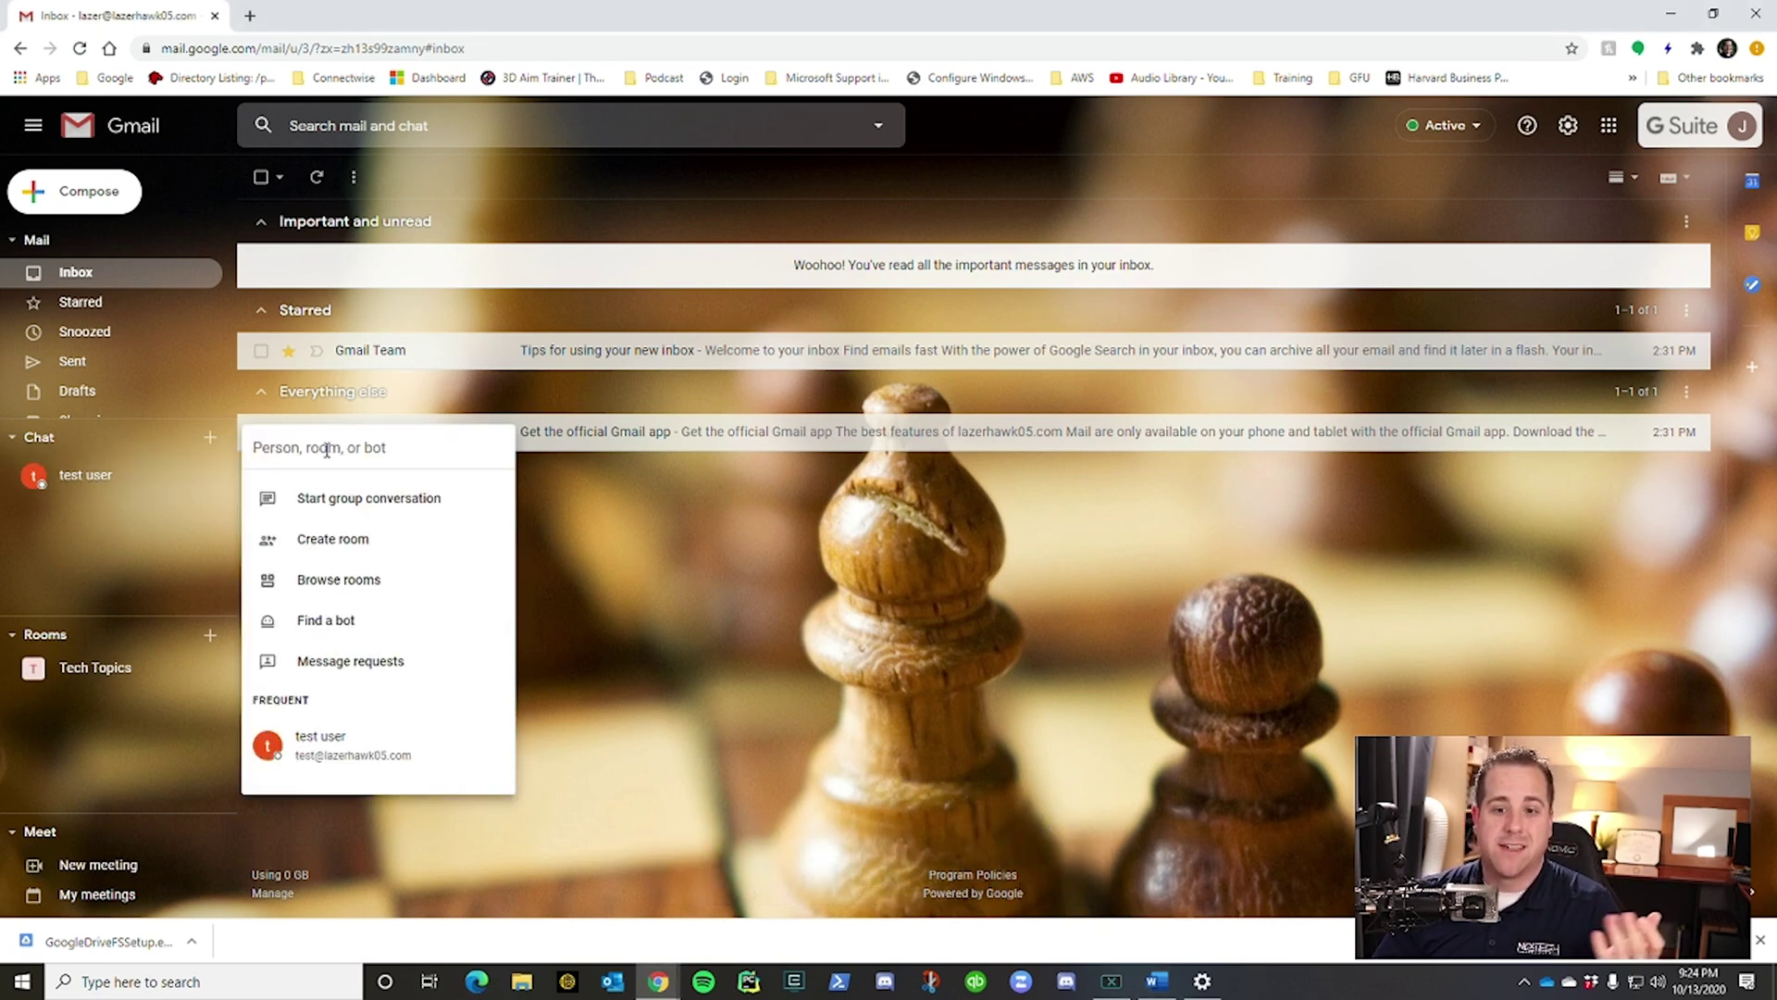
text(test)
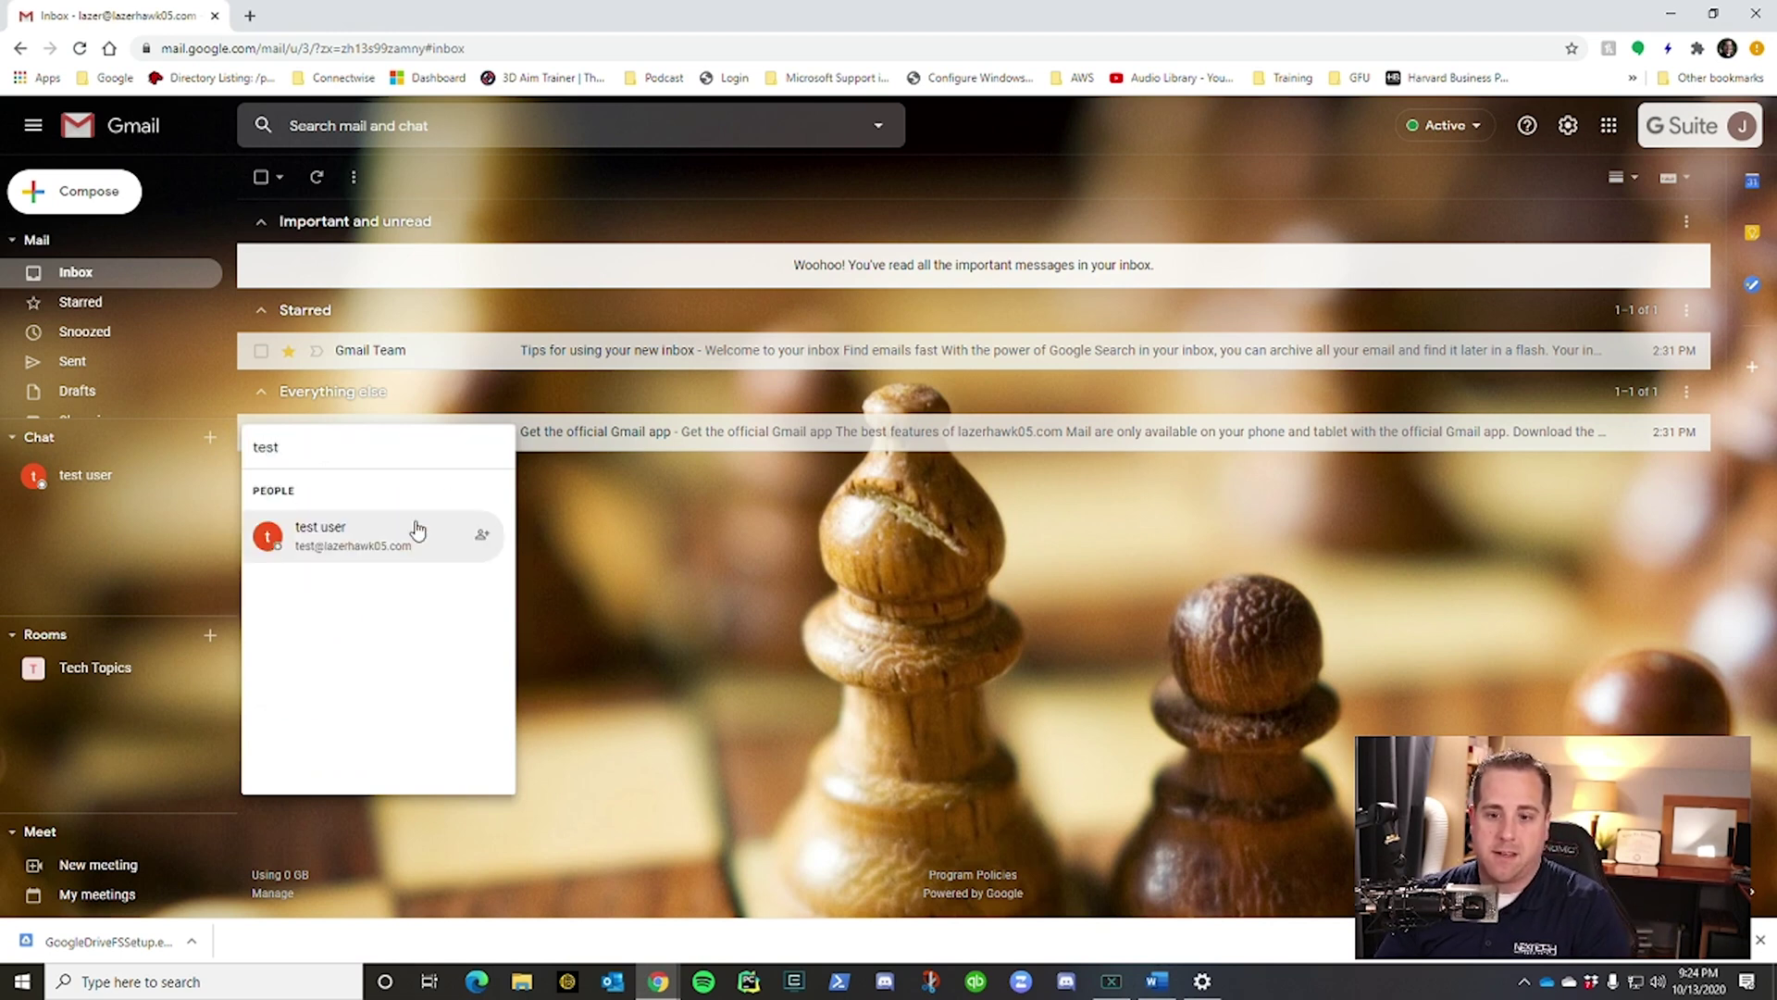
click(417, 529)
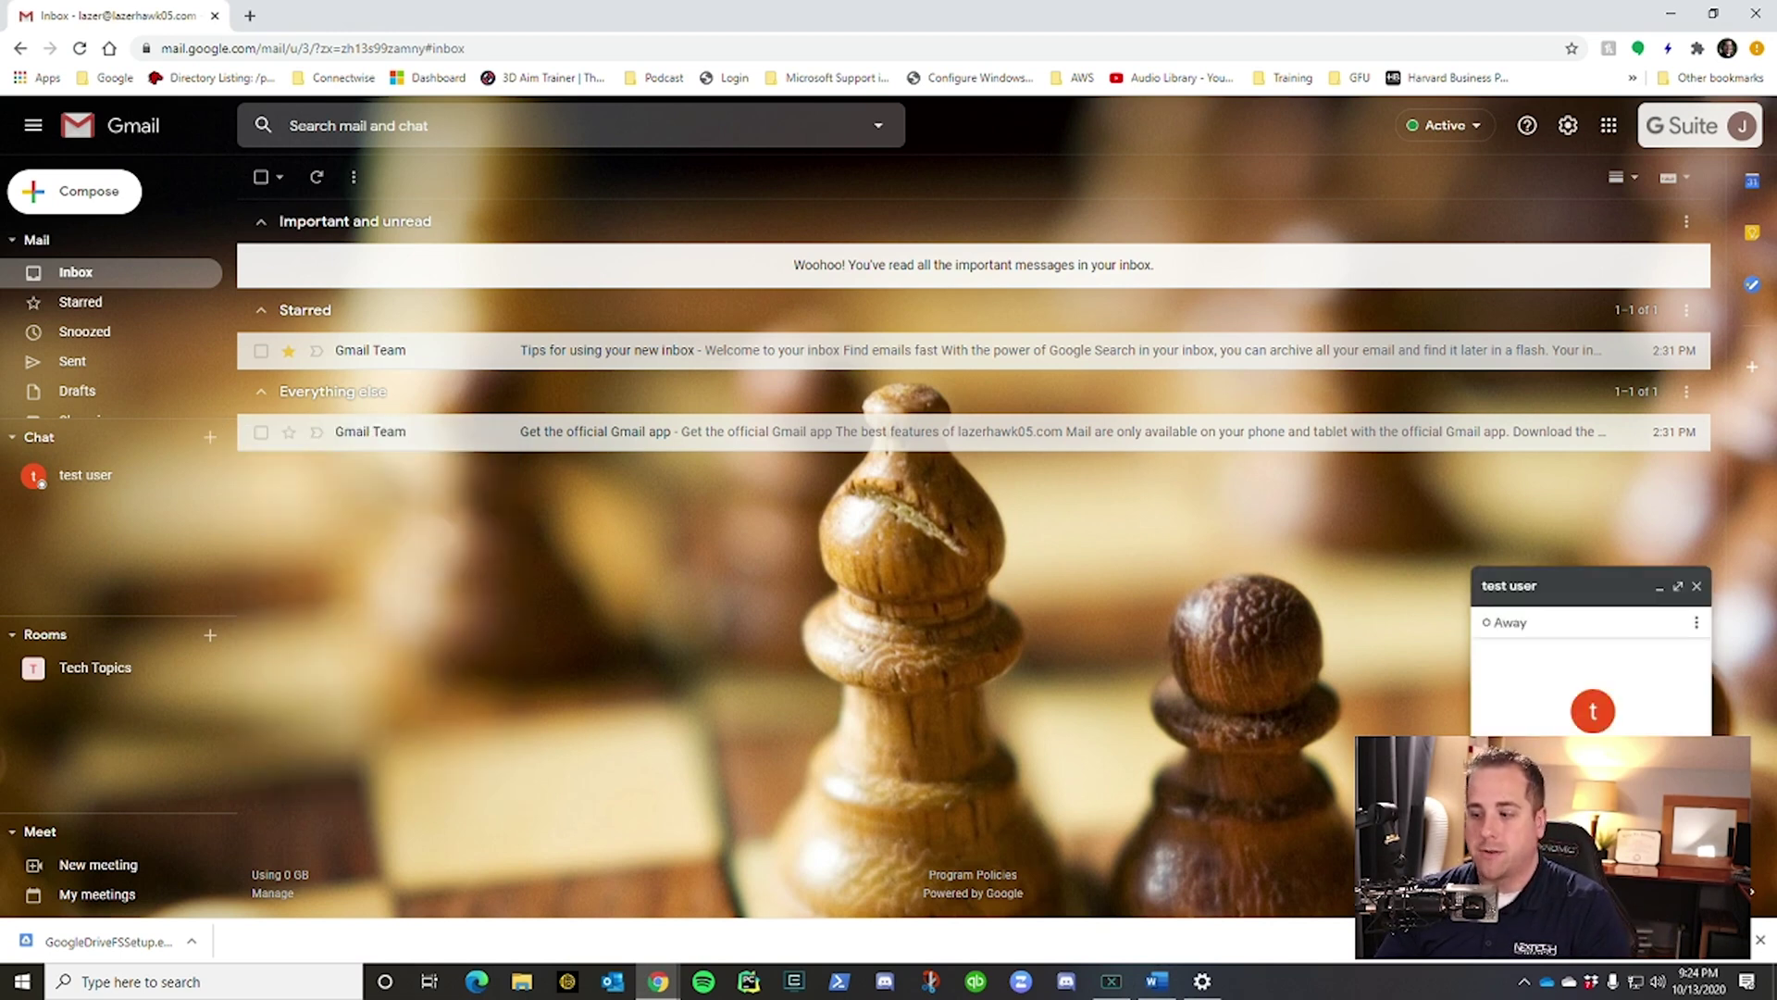
key(Return)
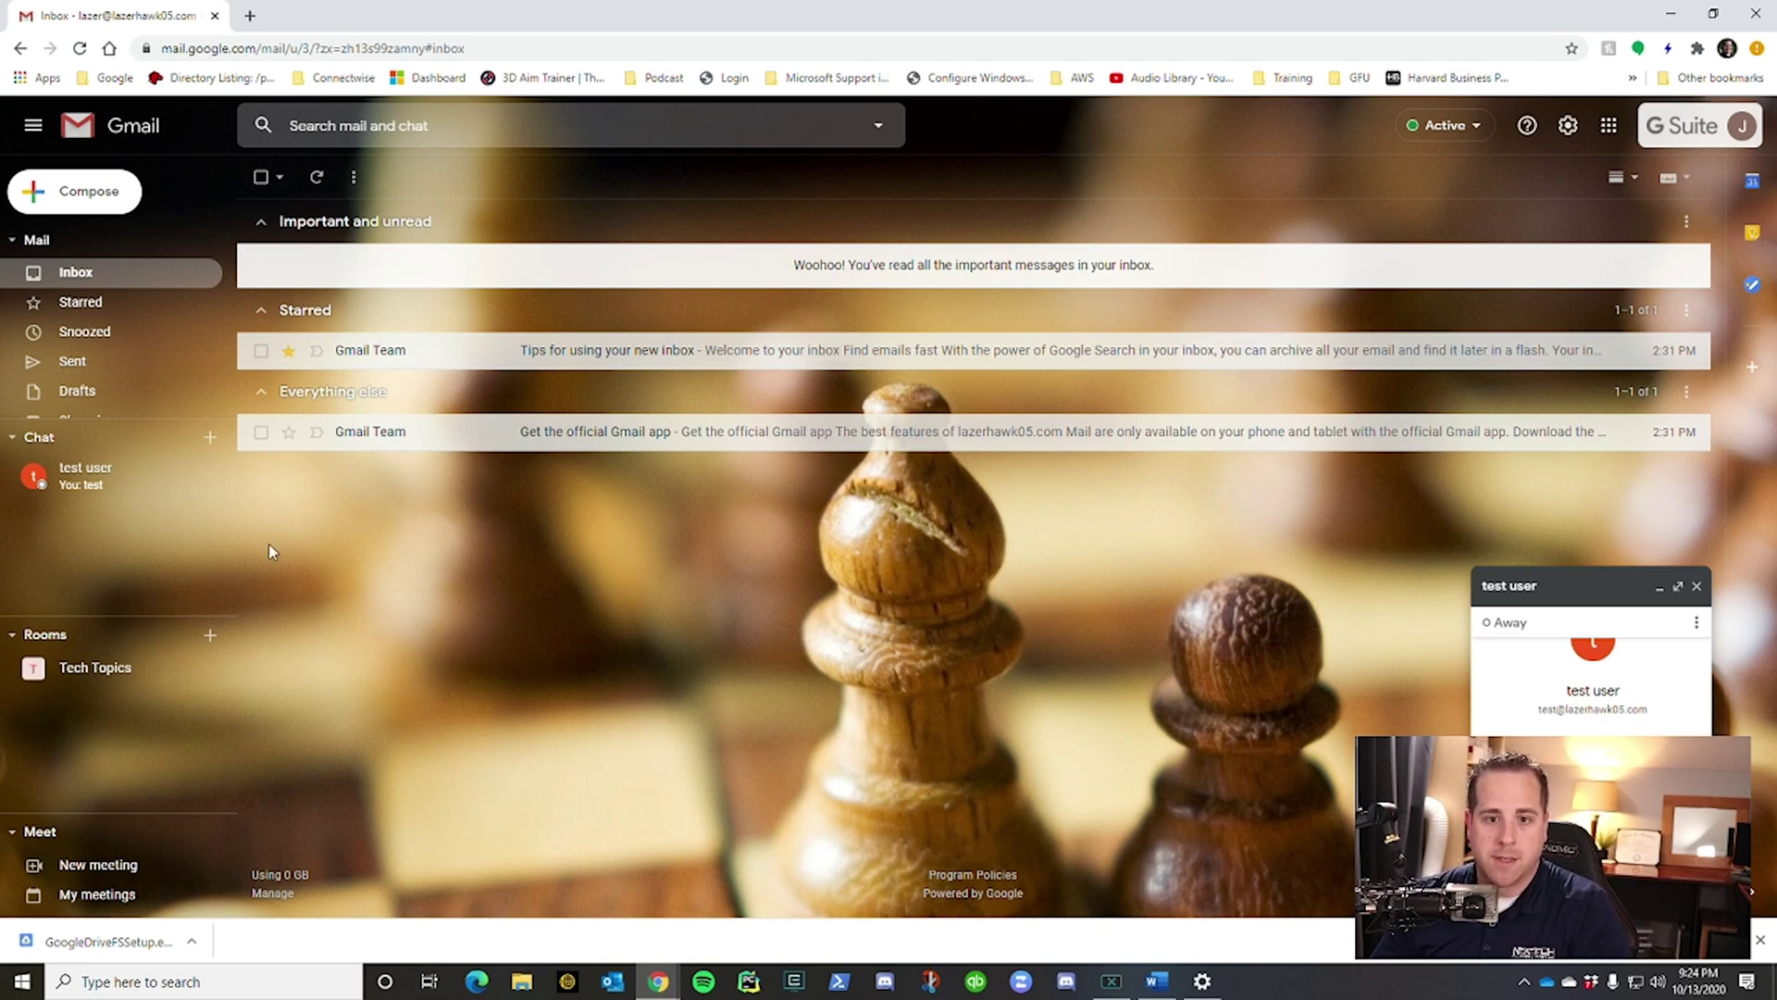
Start a chat with the external contact's e-mail address, send 'test', then open Tech Topics.
click(210, 437)
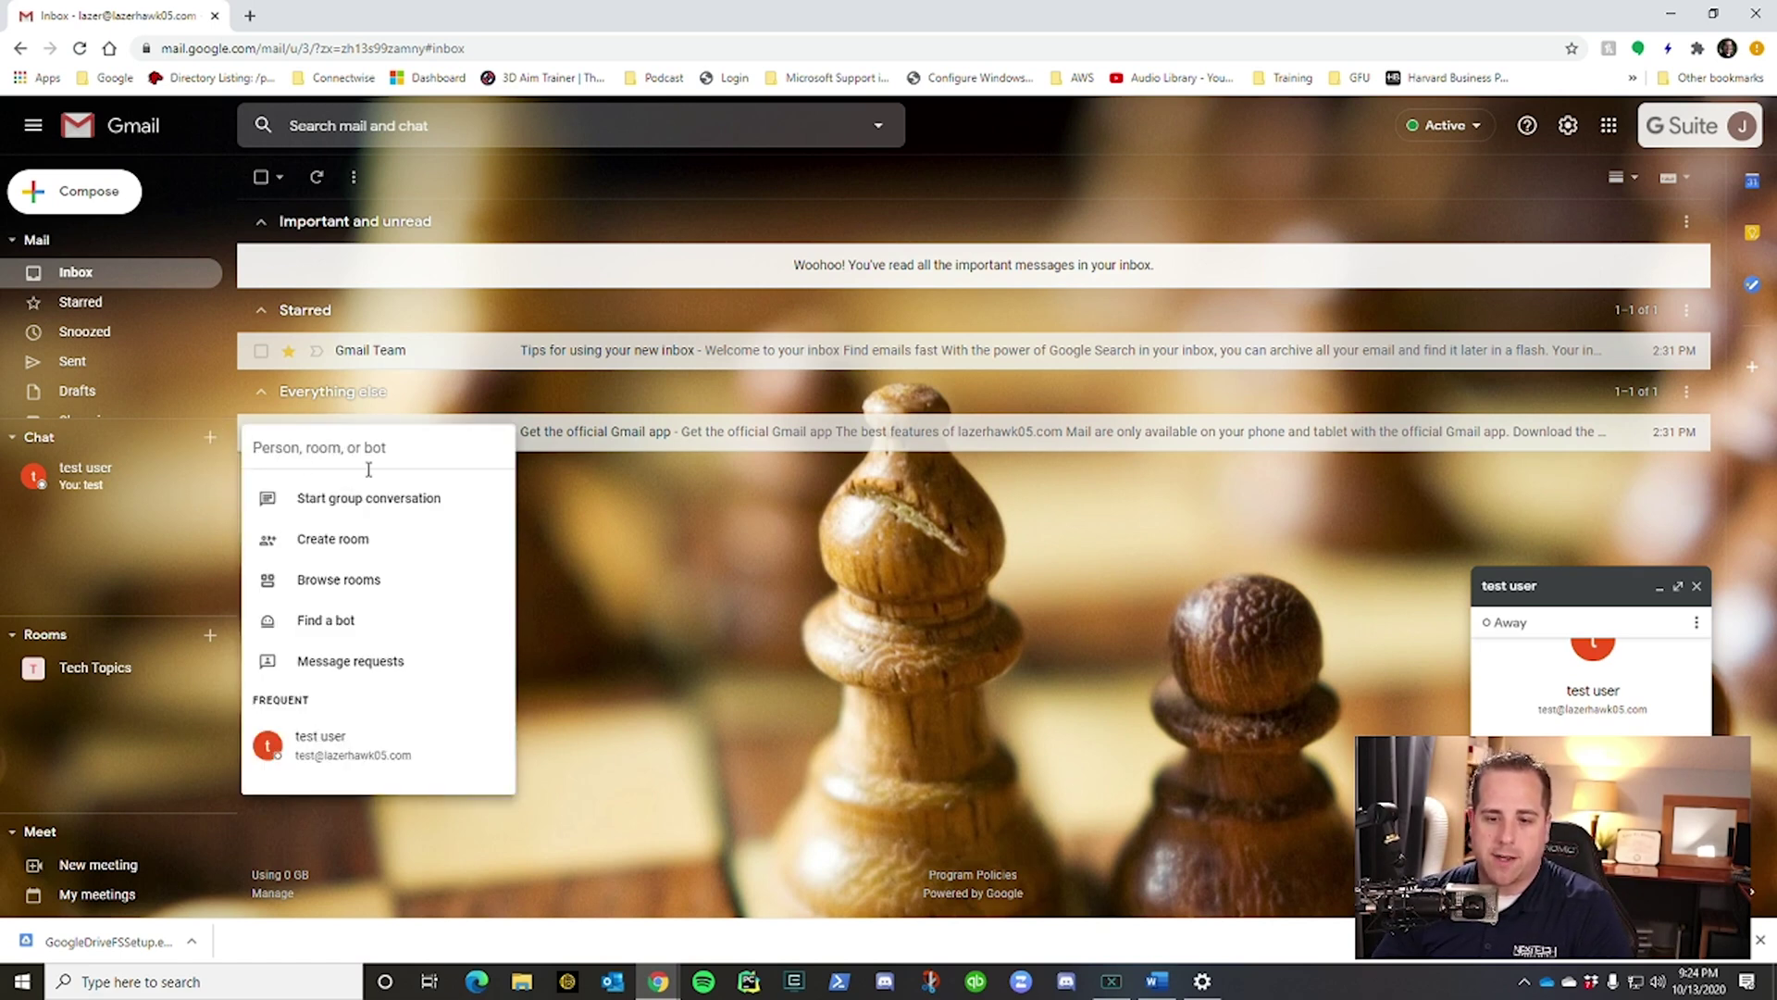
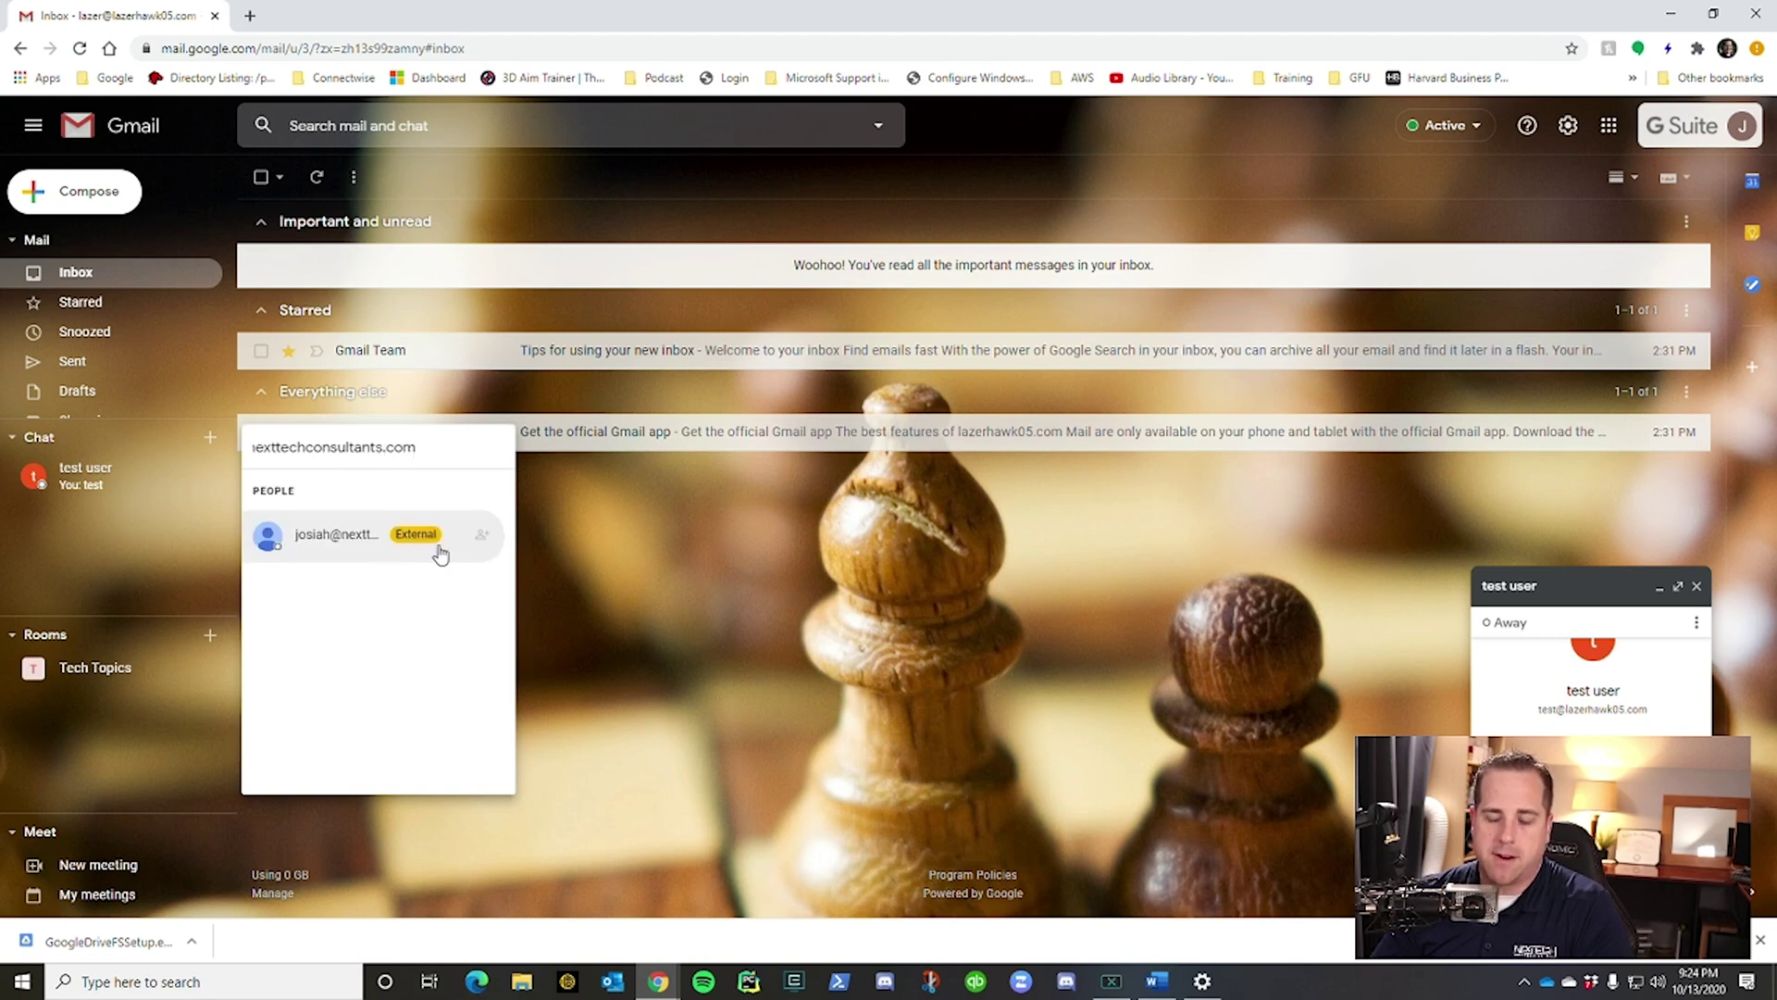
click(311, 543)
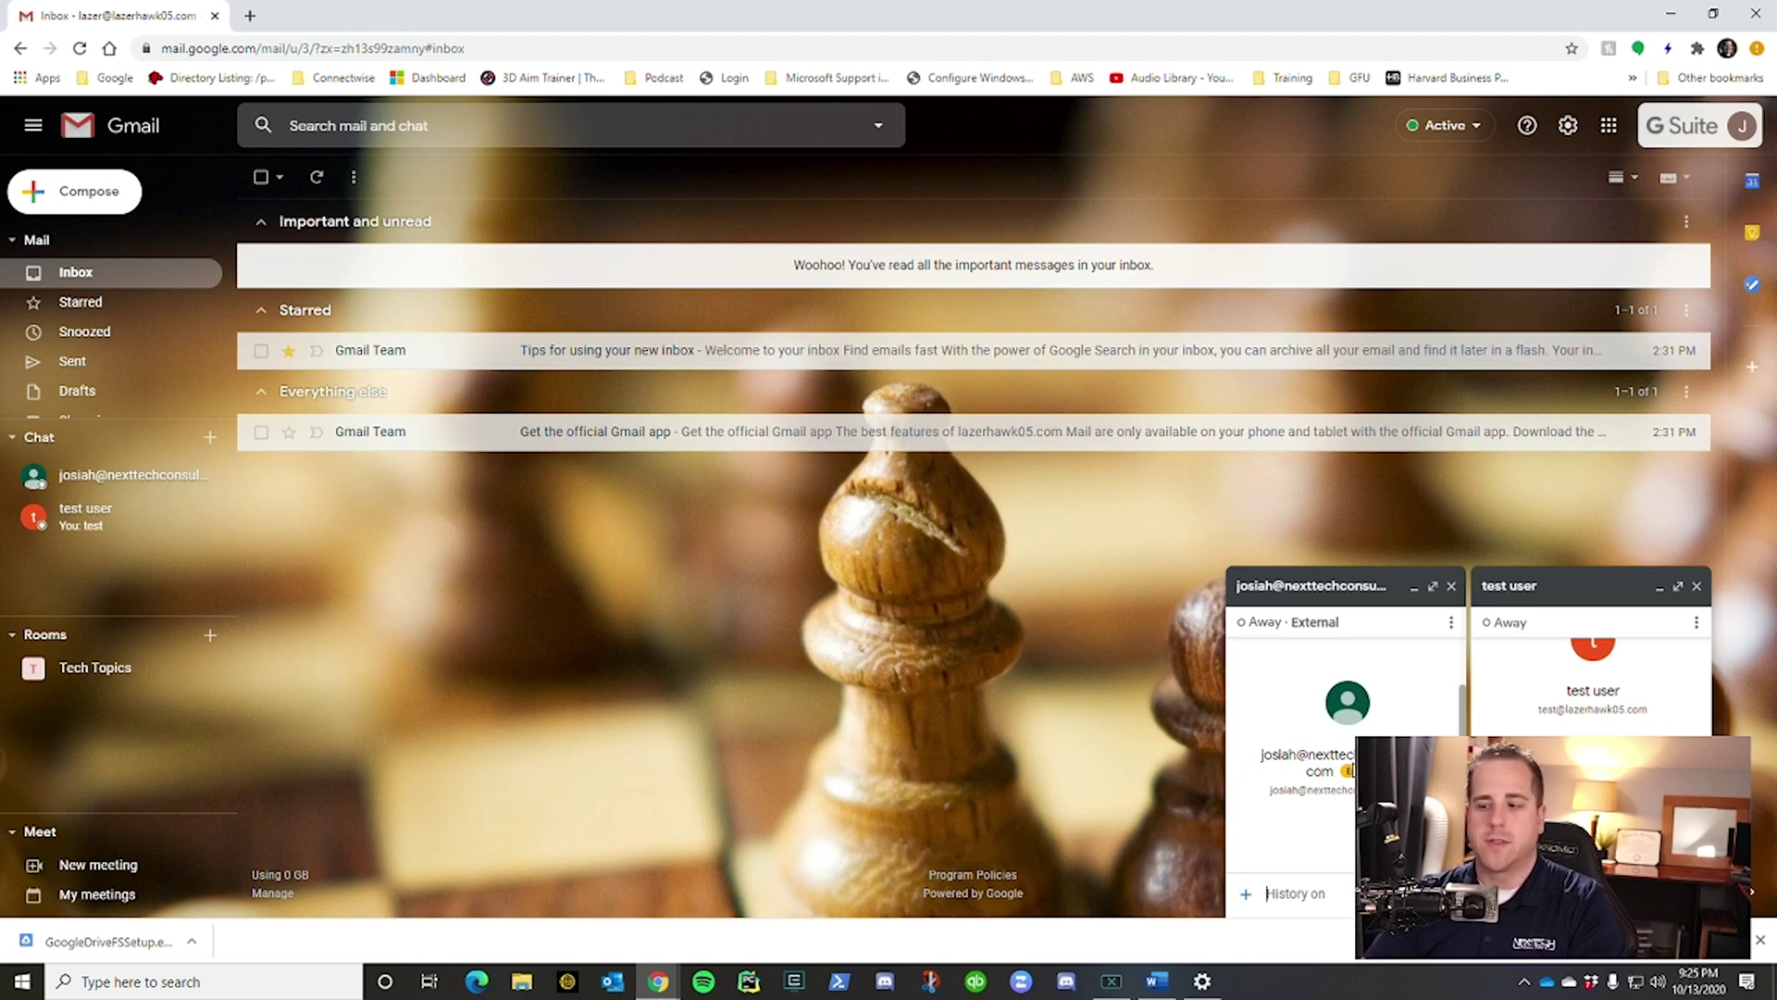
text(test)
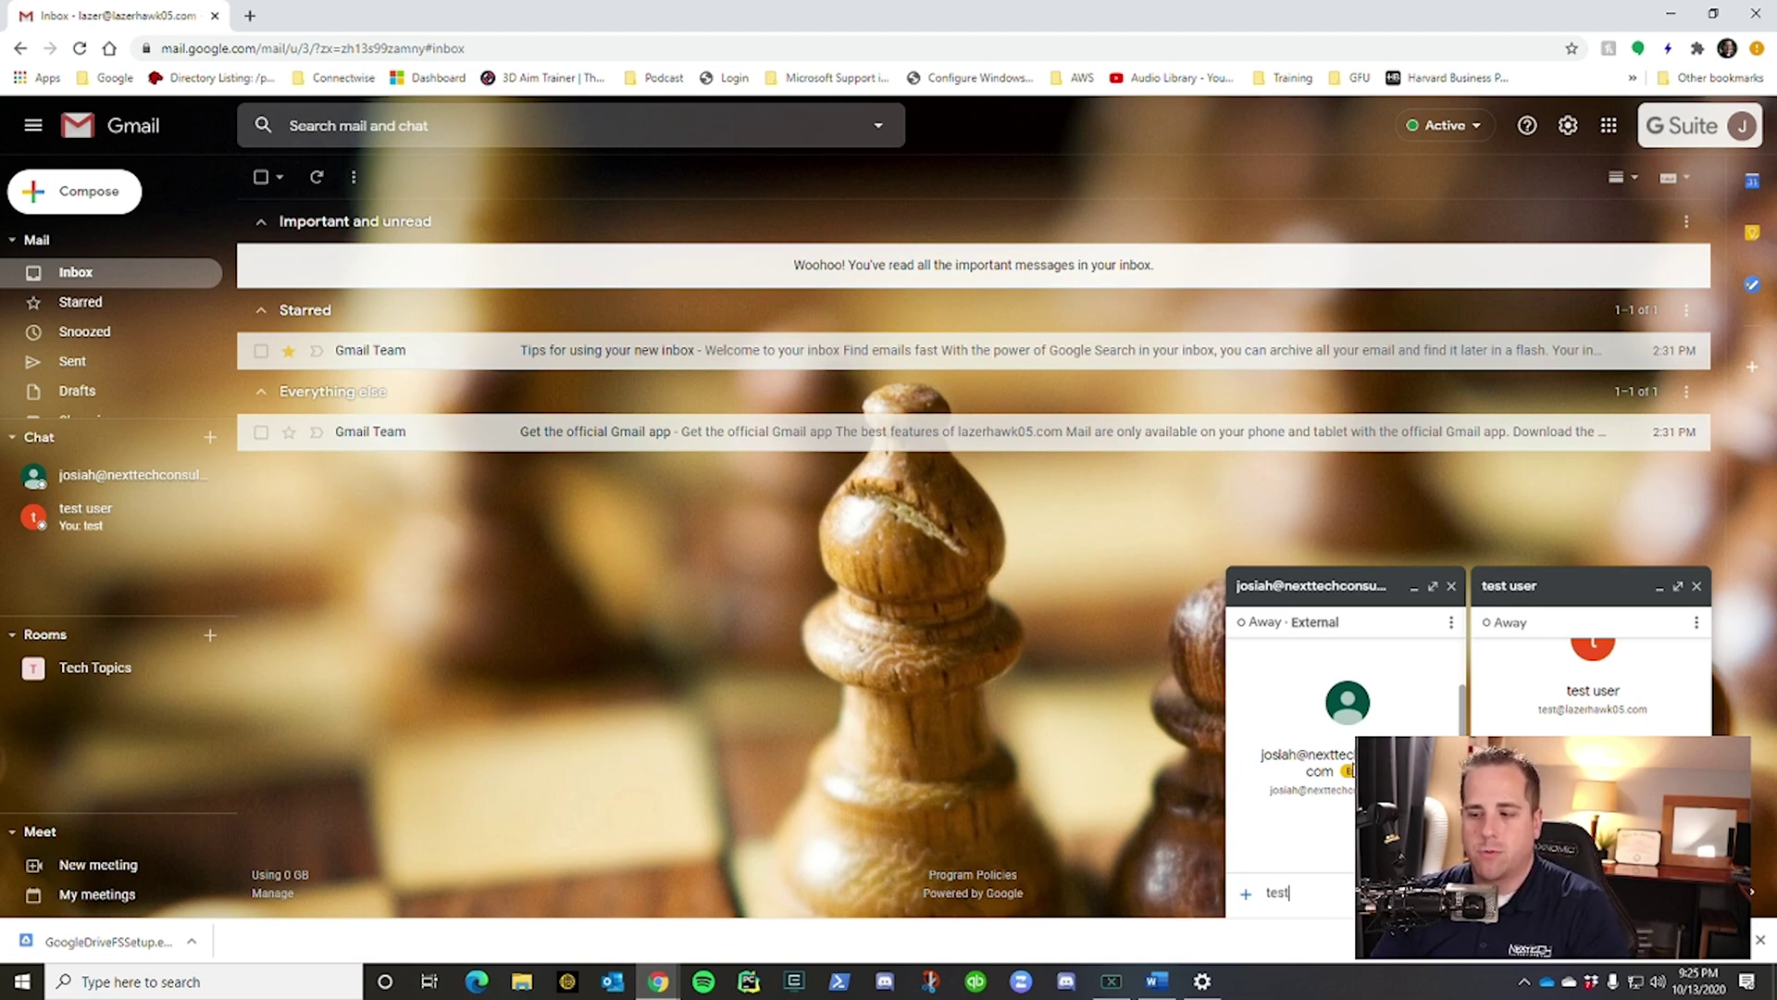
key(Return)
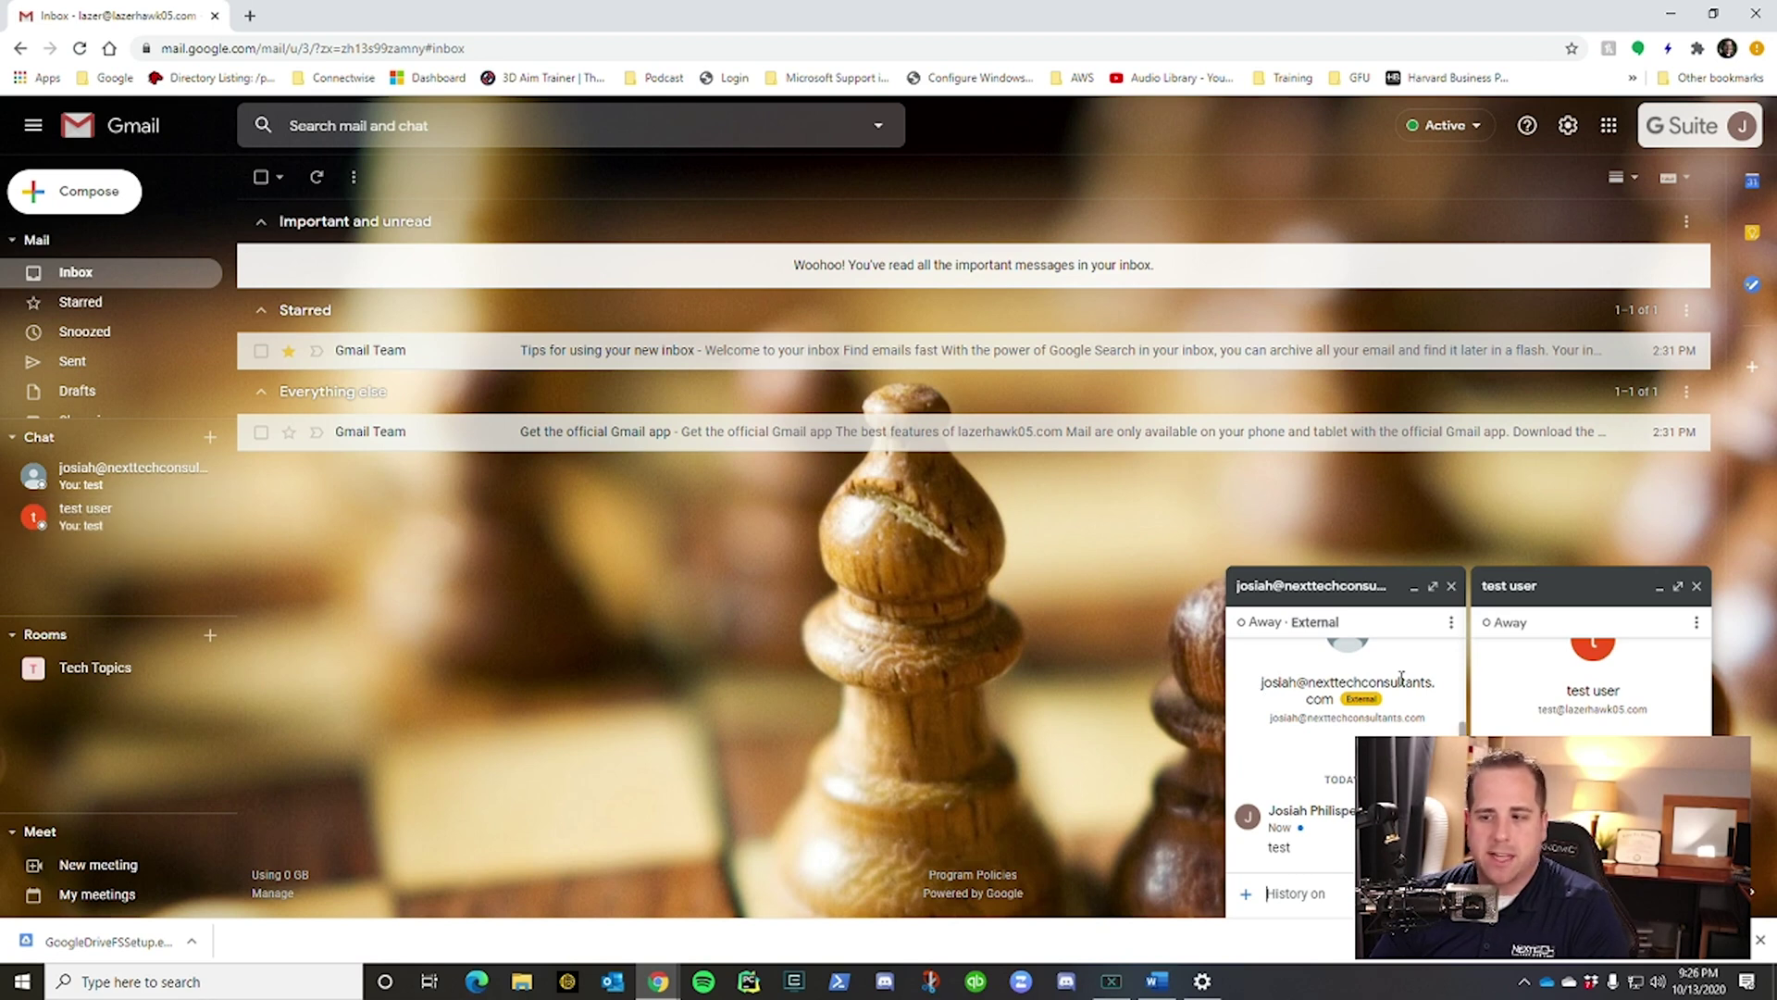
click(75, 667)
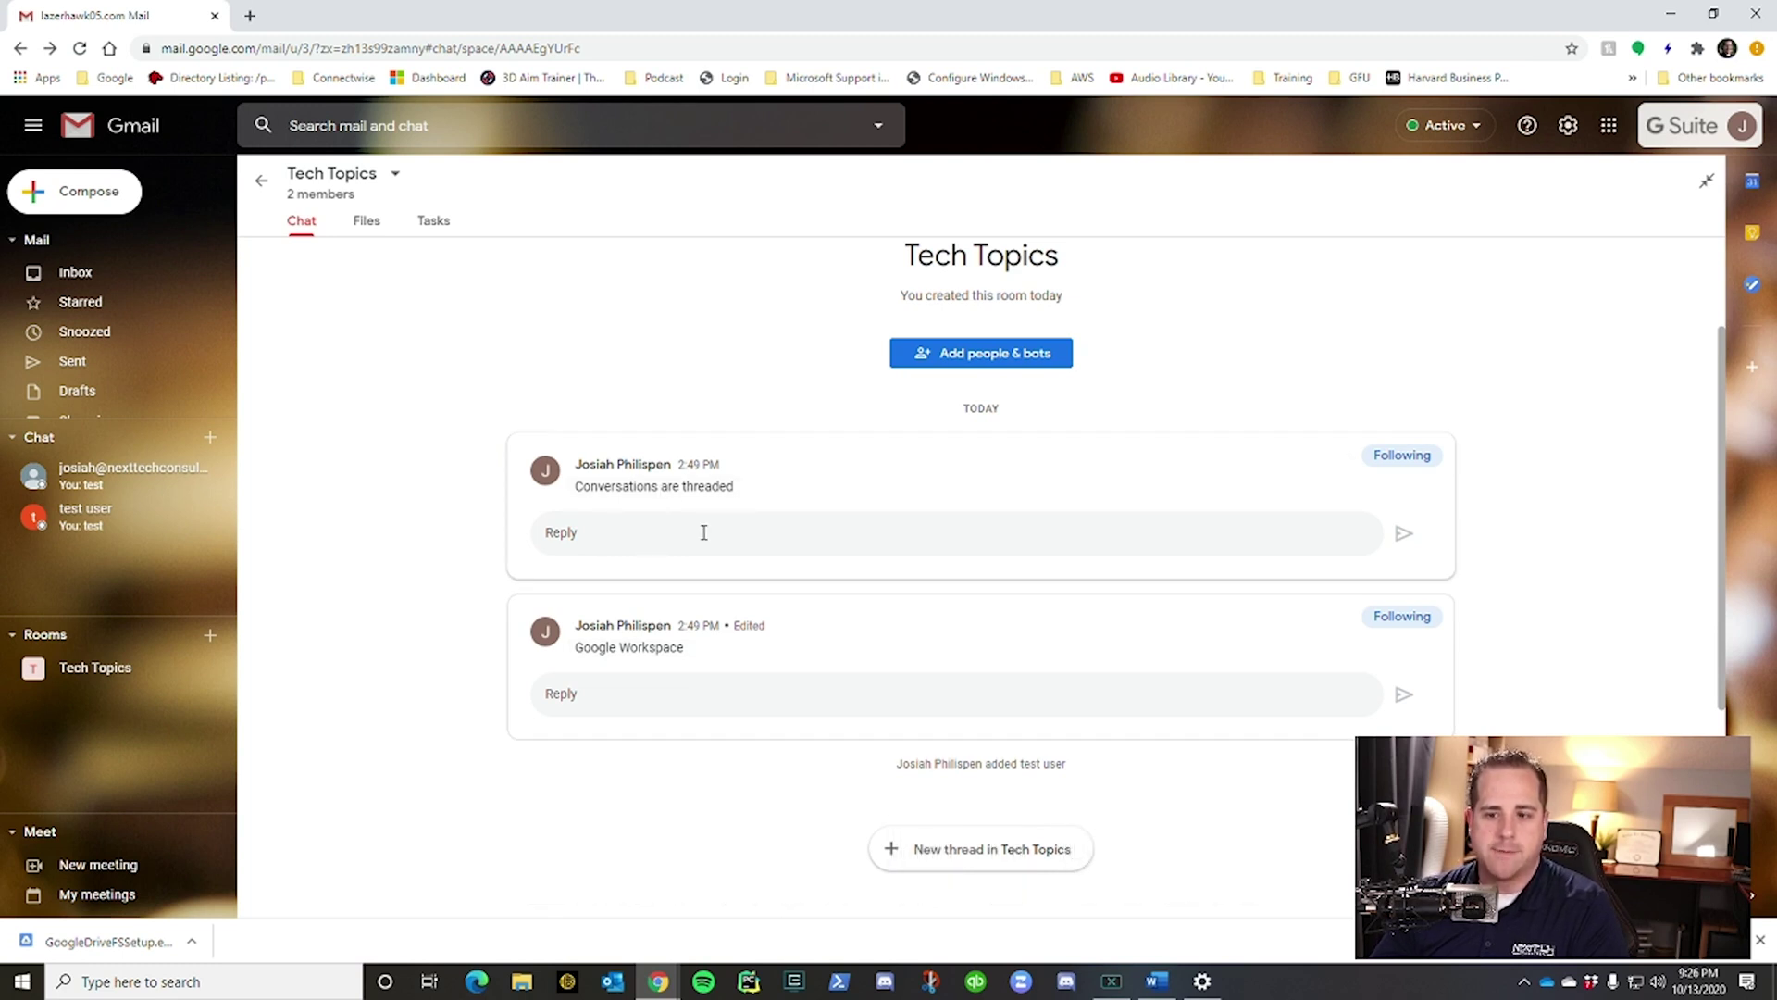
Reply 'asldkfjad' and 'ads' in the first thread, and 'asdlfkajd' in Google Workspace.
click(645, 529)
text(asldkfjad)
key(Return)
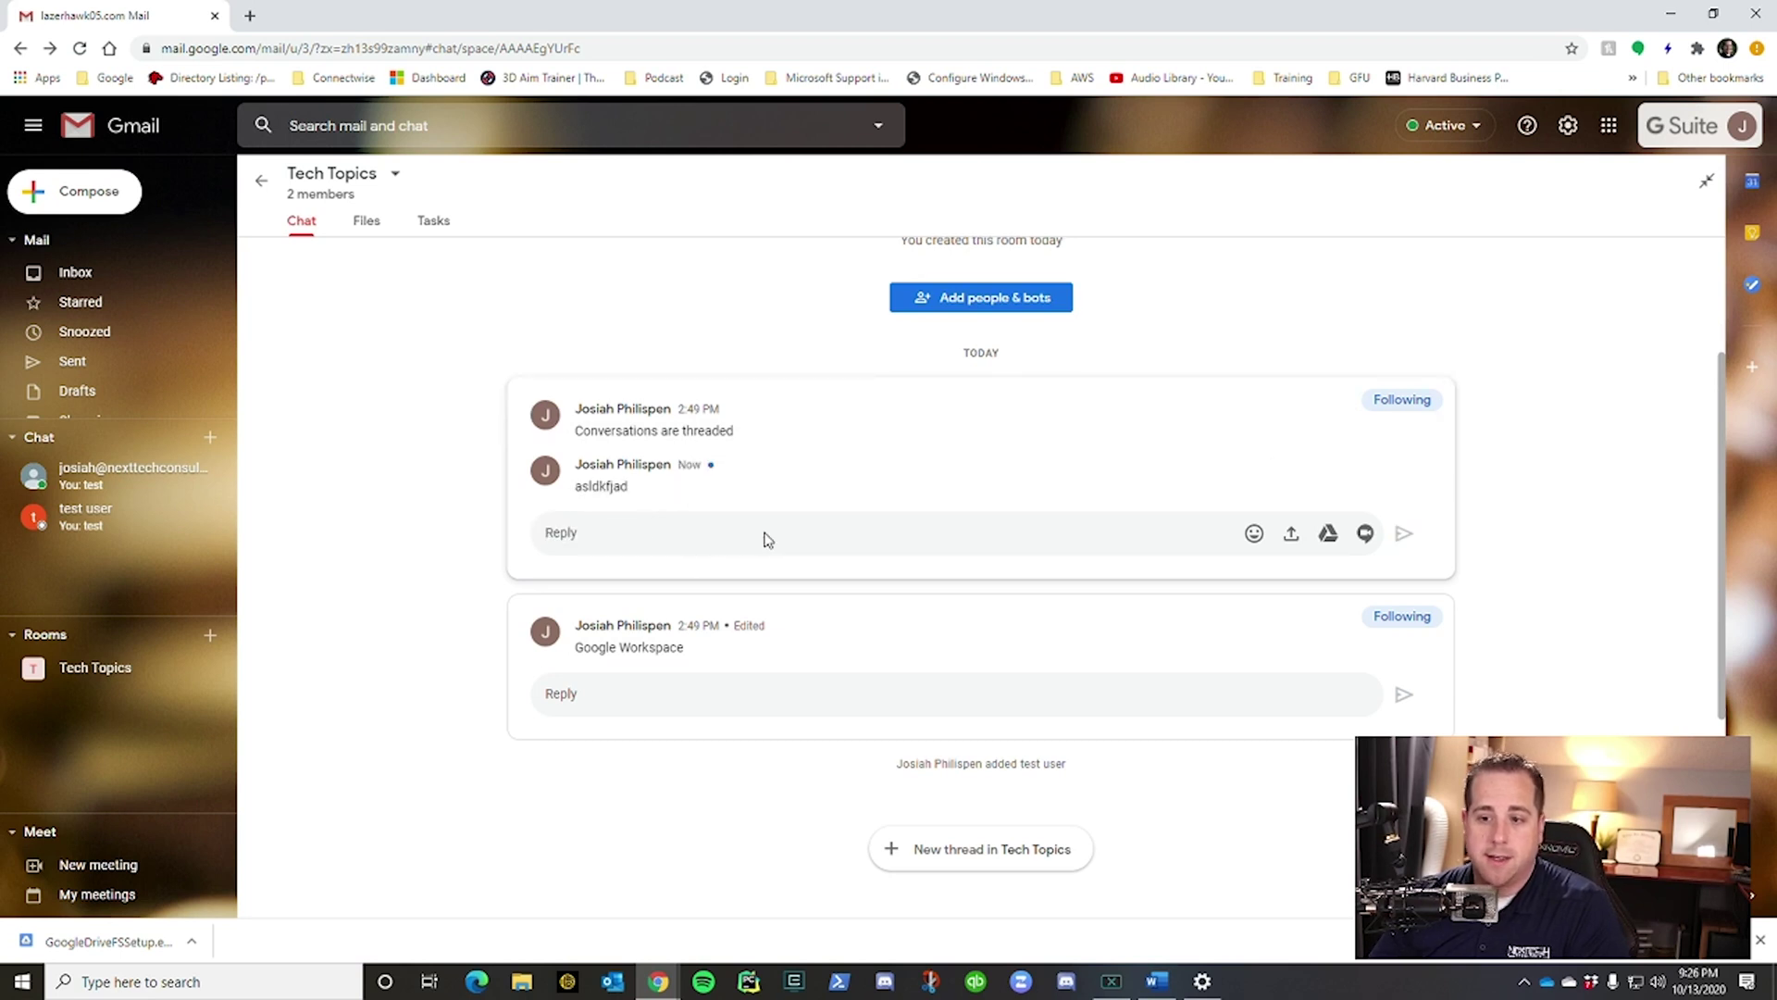
text(adsf)
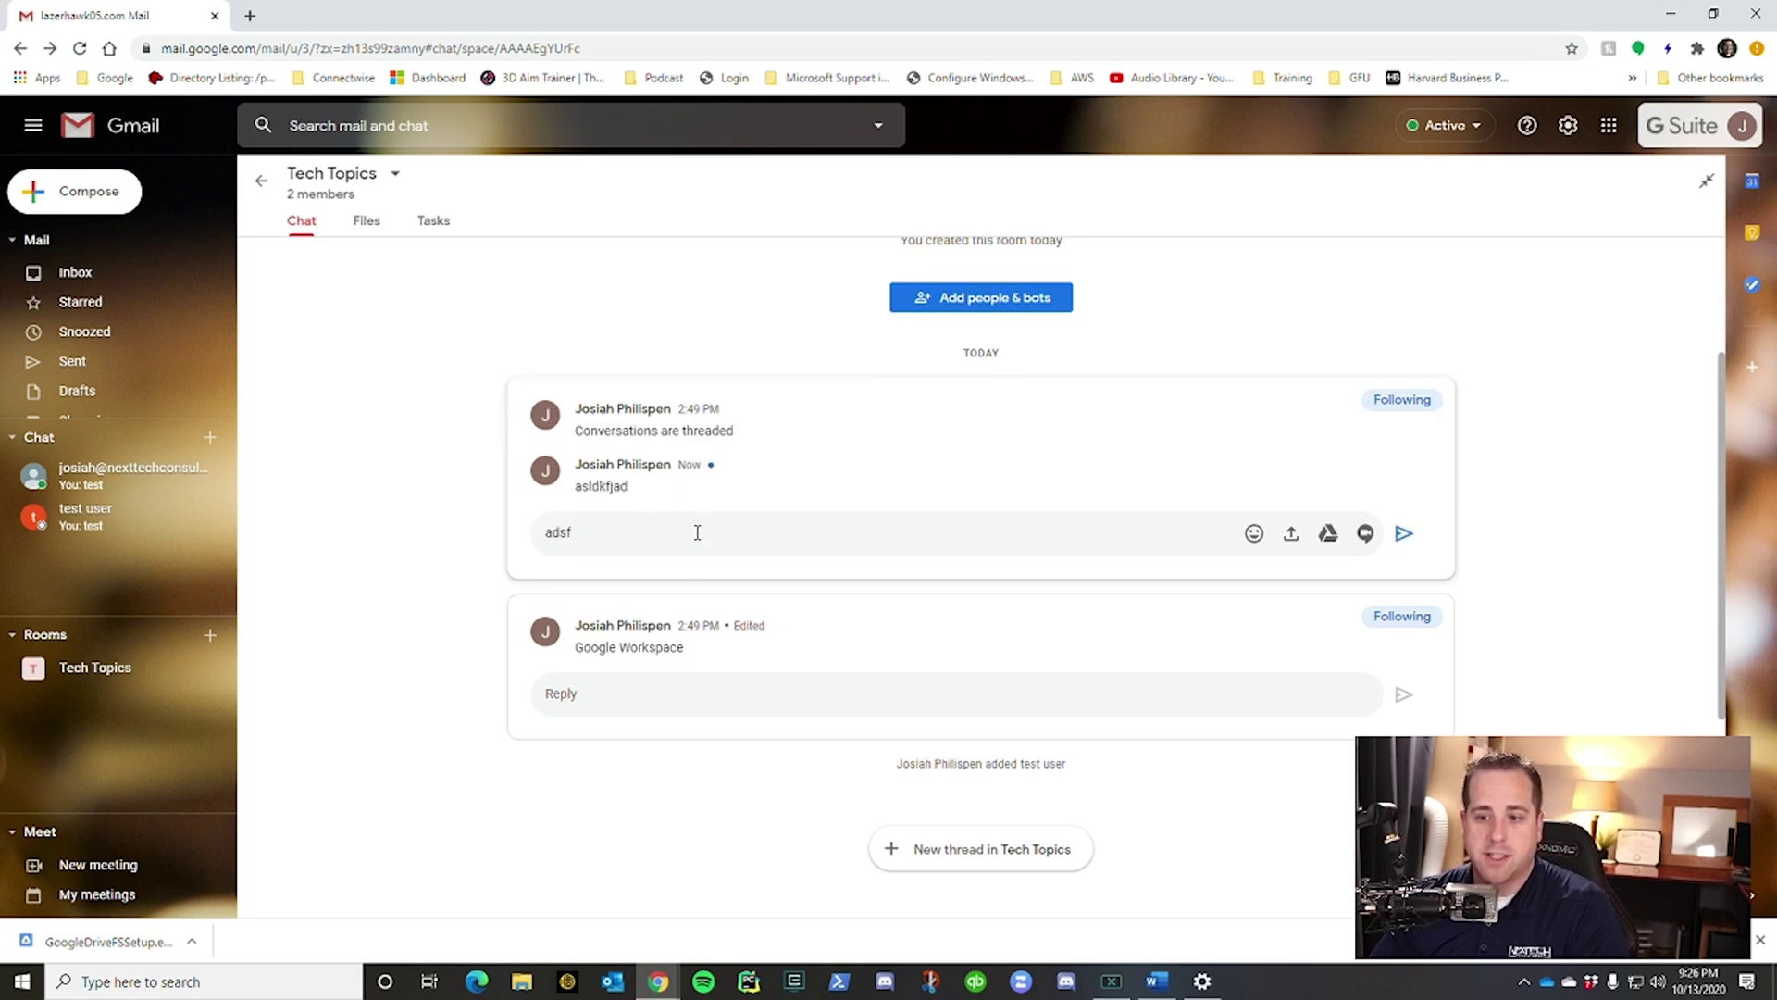
key(Return)
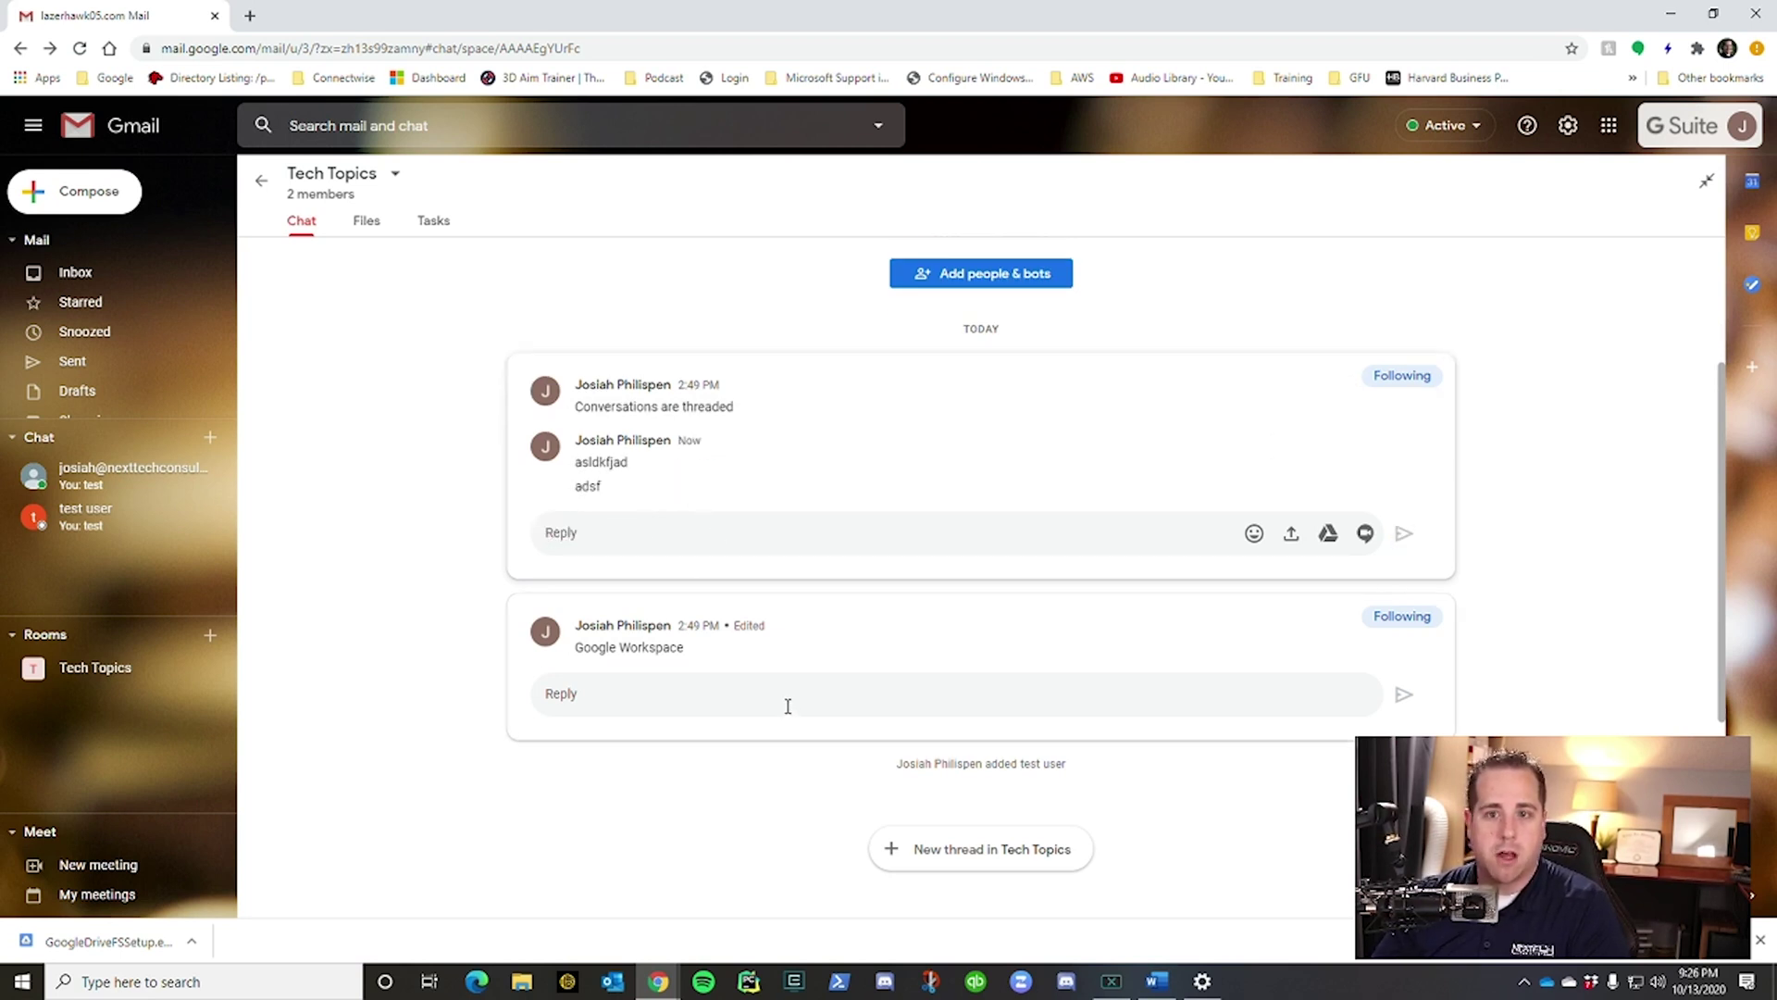
click(789, 703)
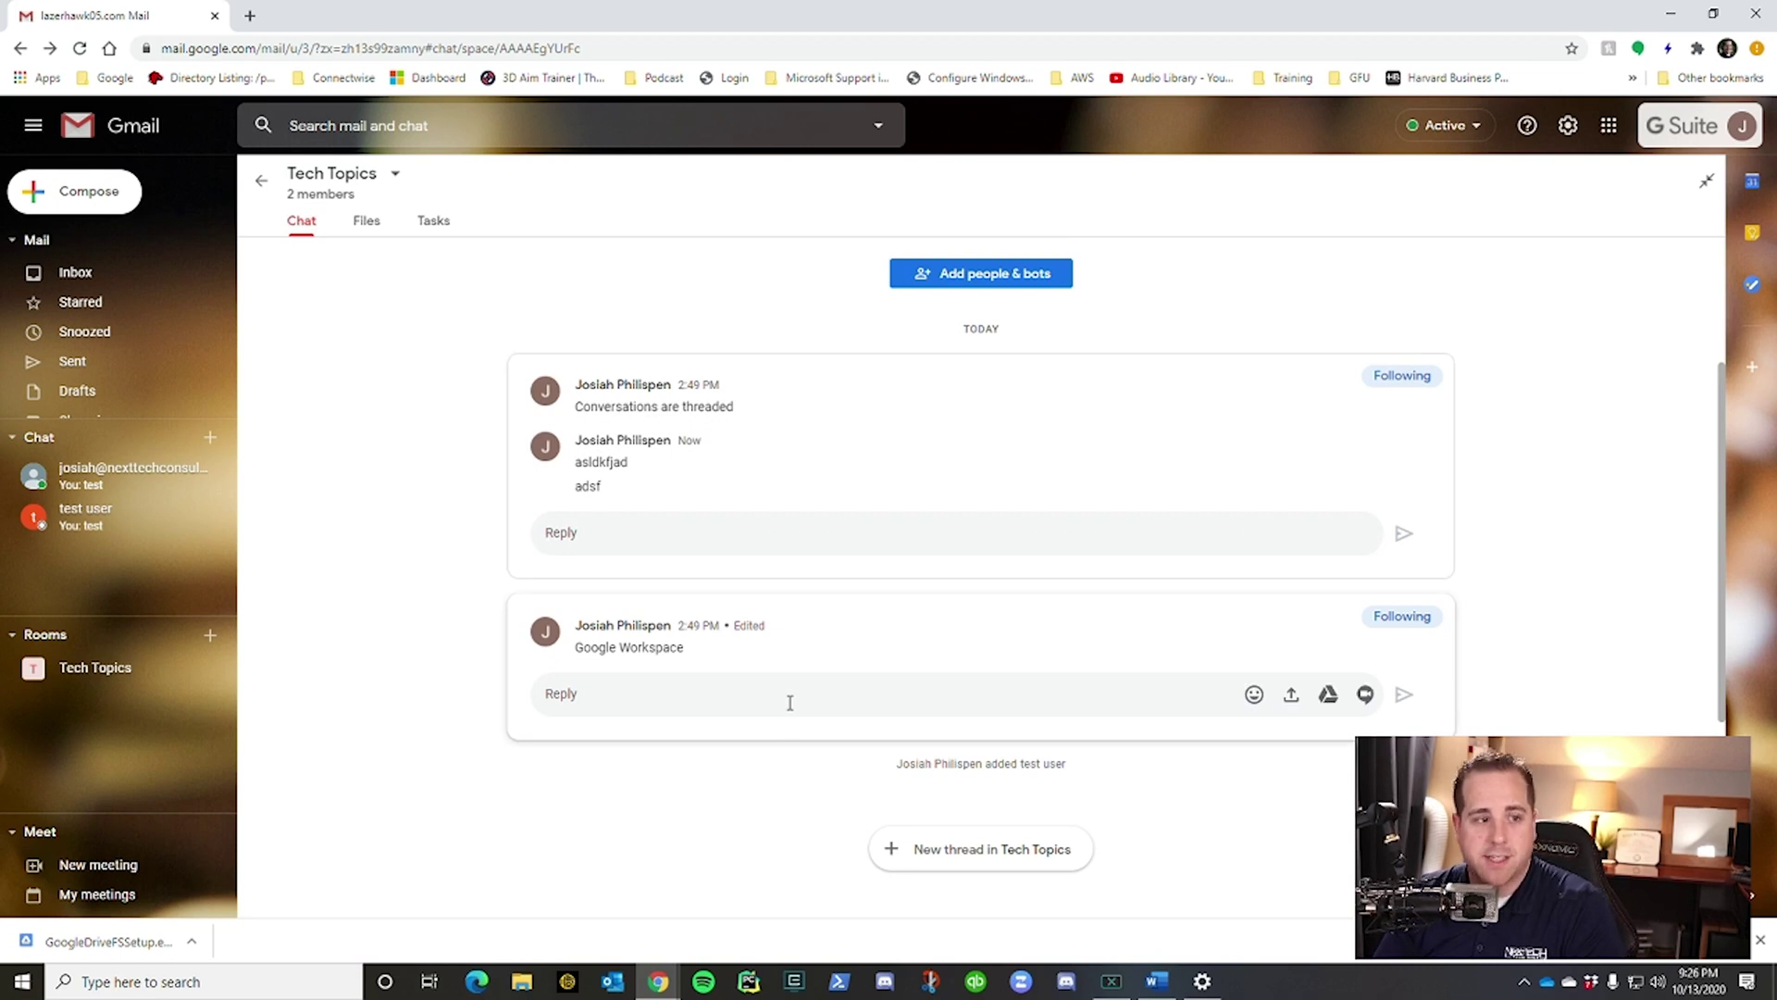
text(asdlfkajd)
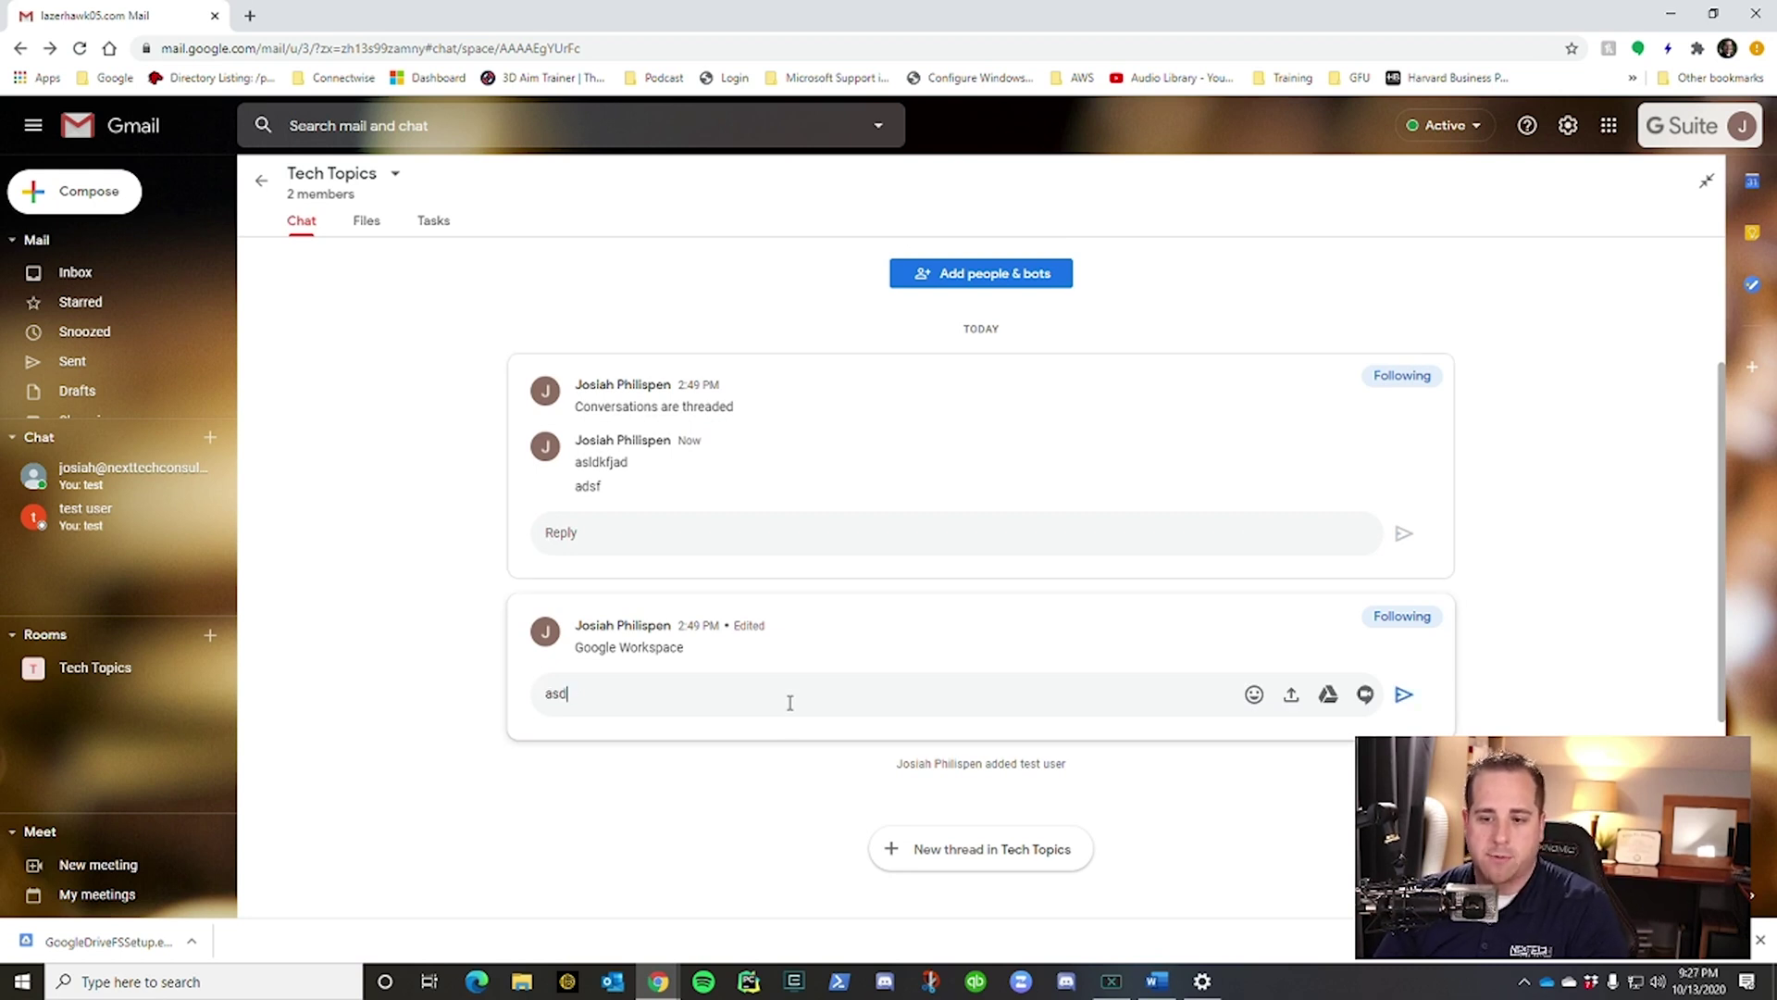
key(Return)
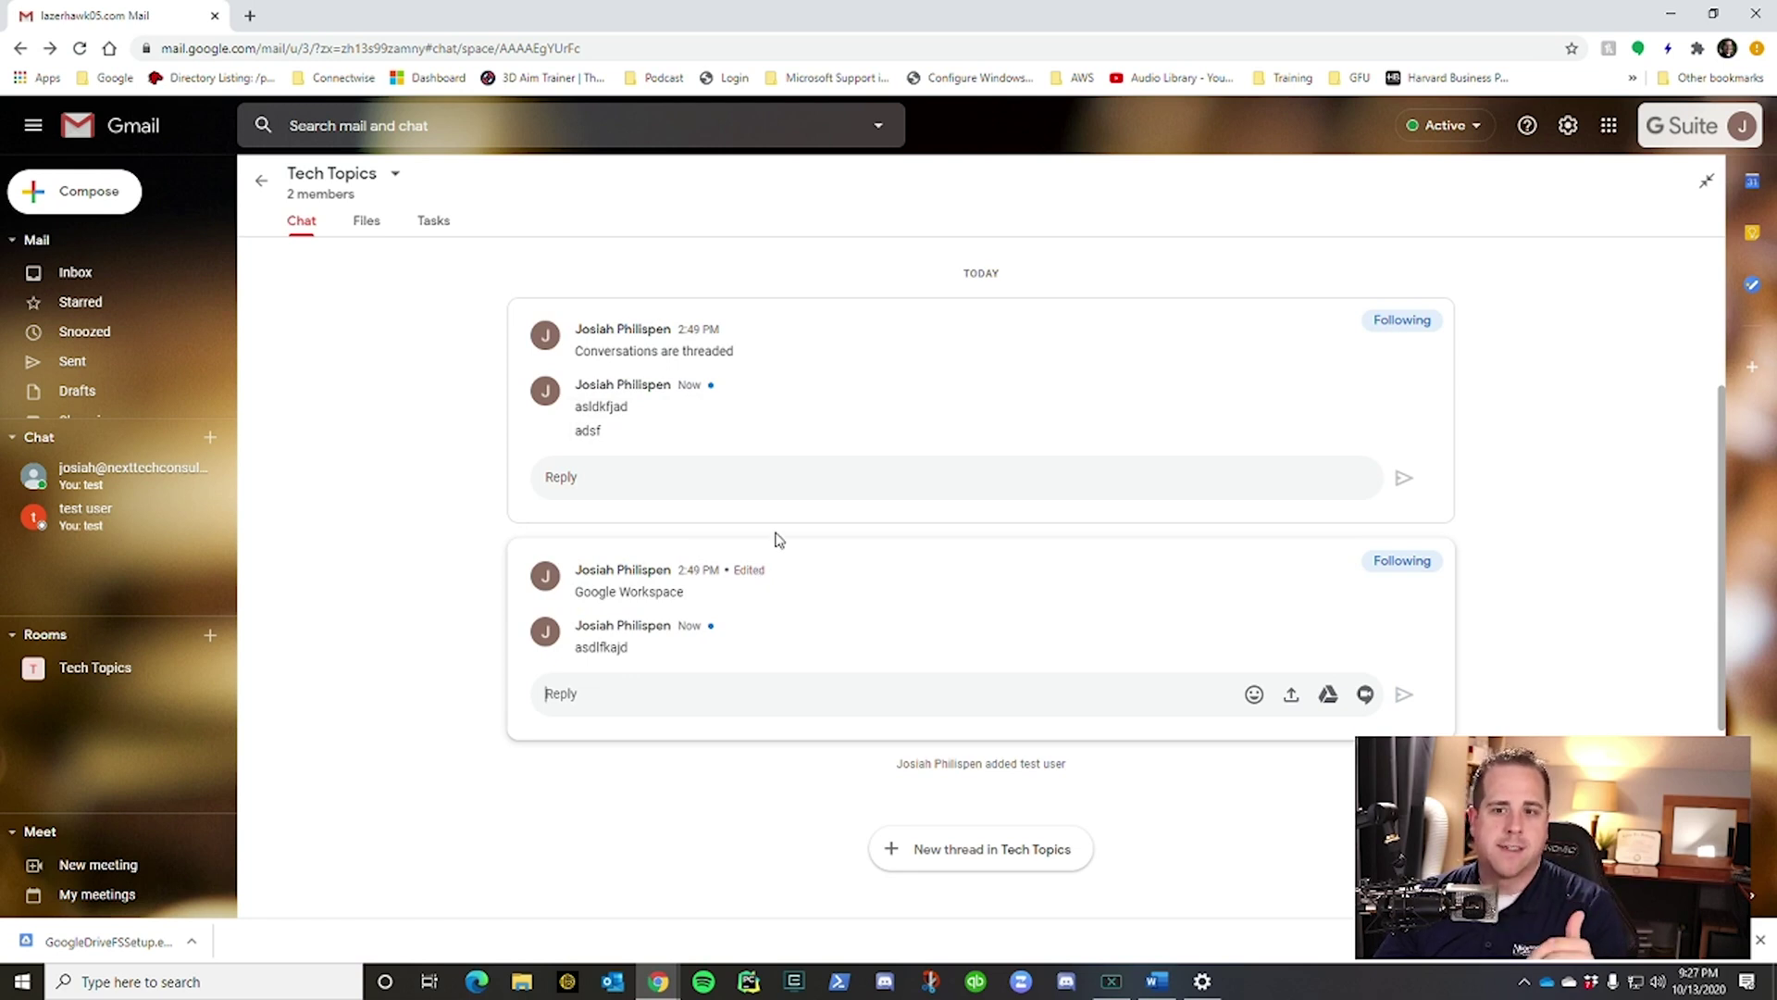
click(361, 225)
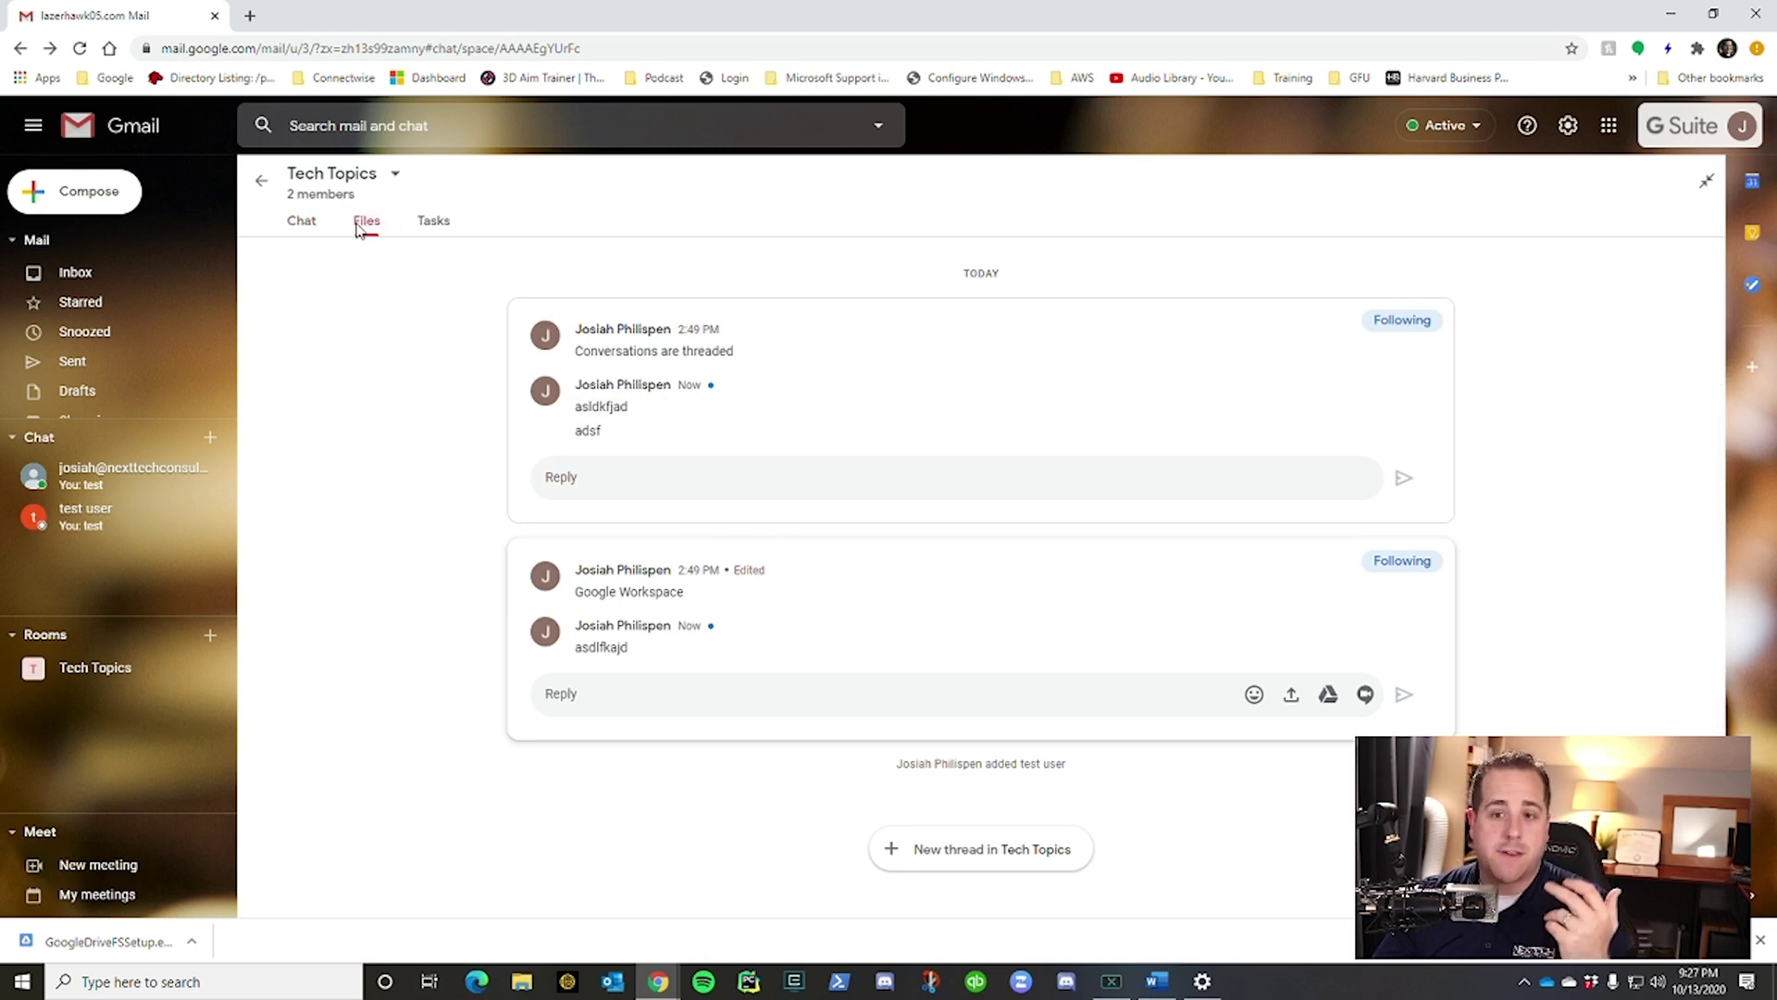
click(431, 225)
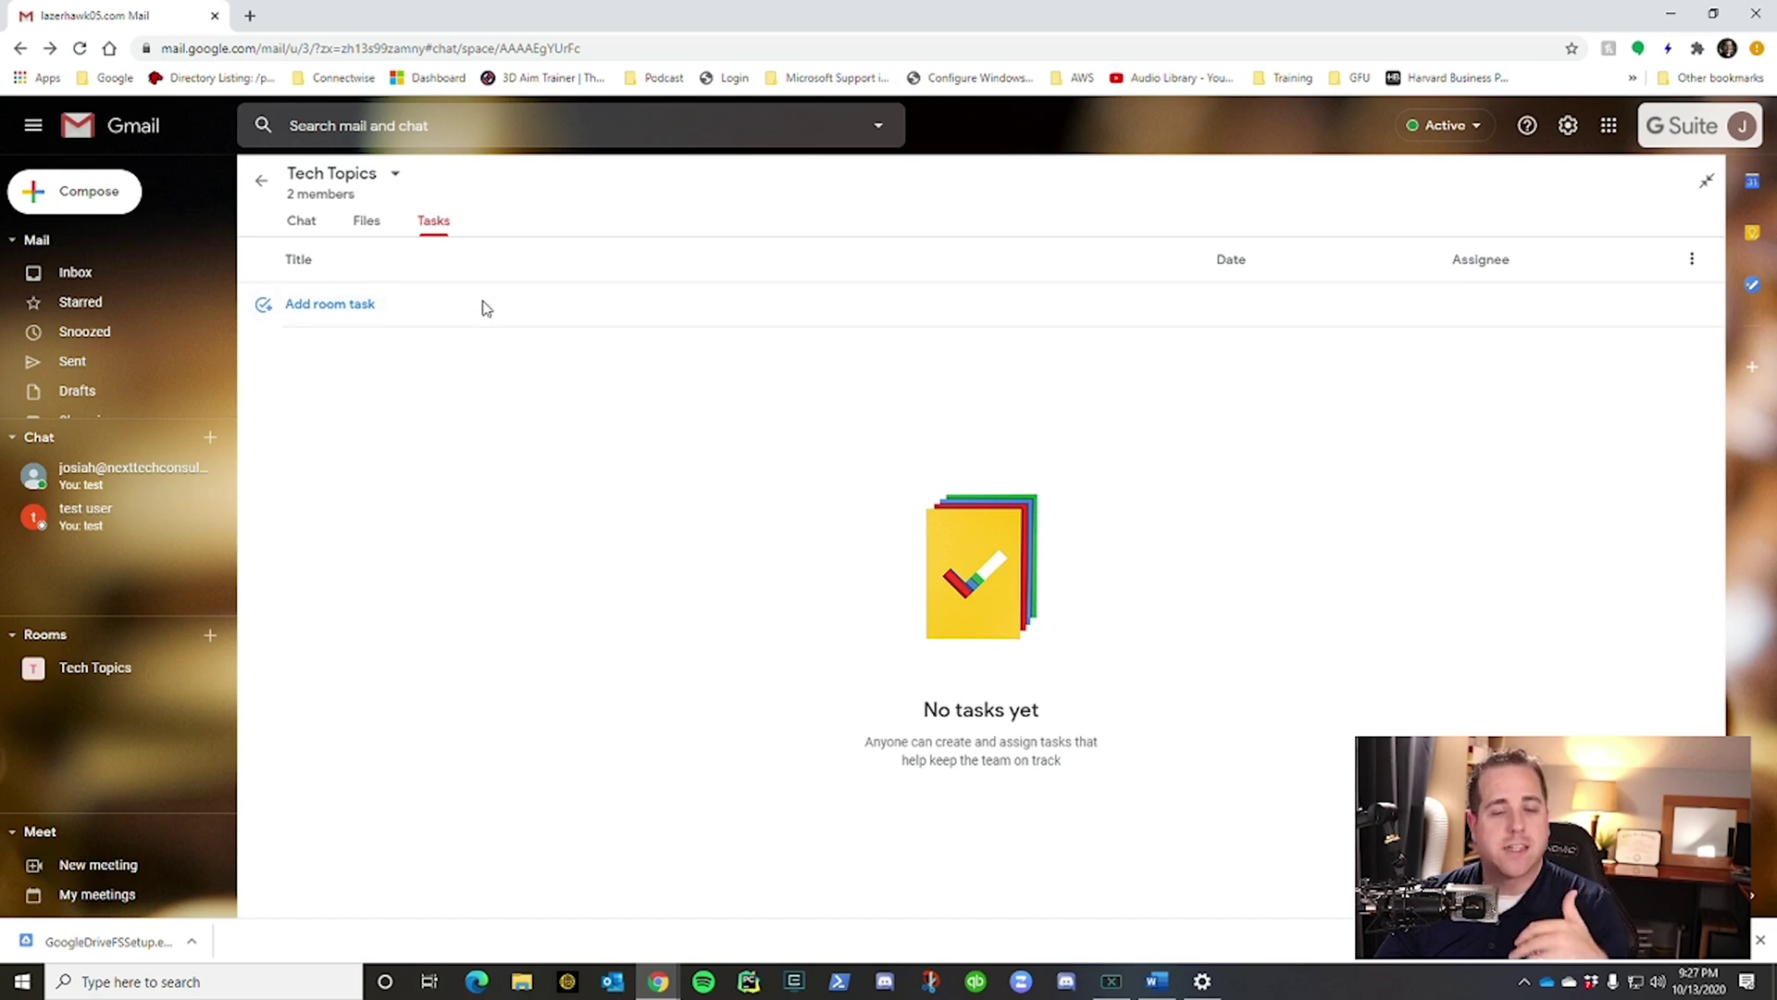
click(301, 221)
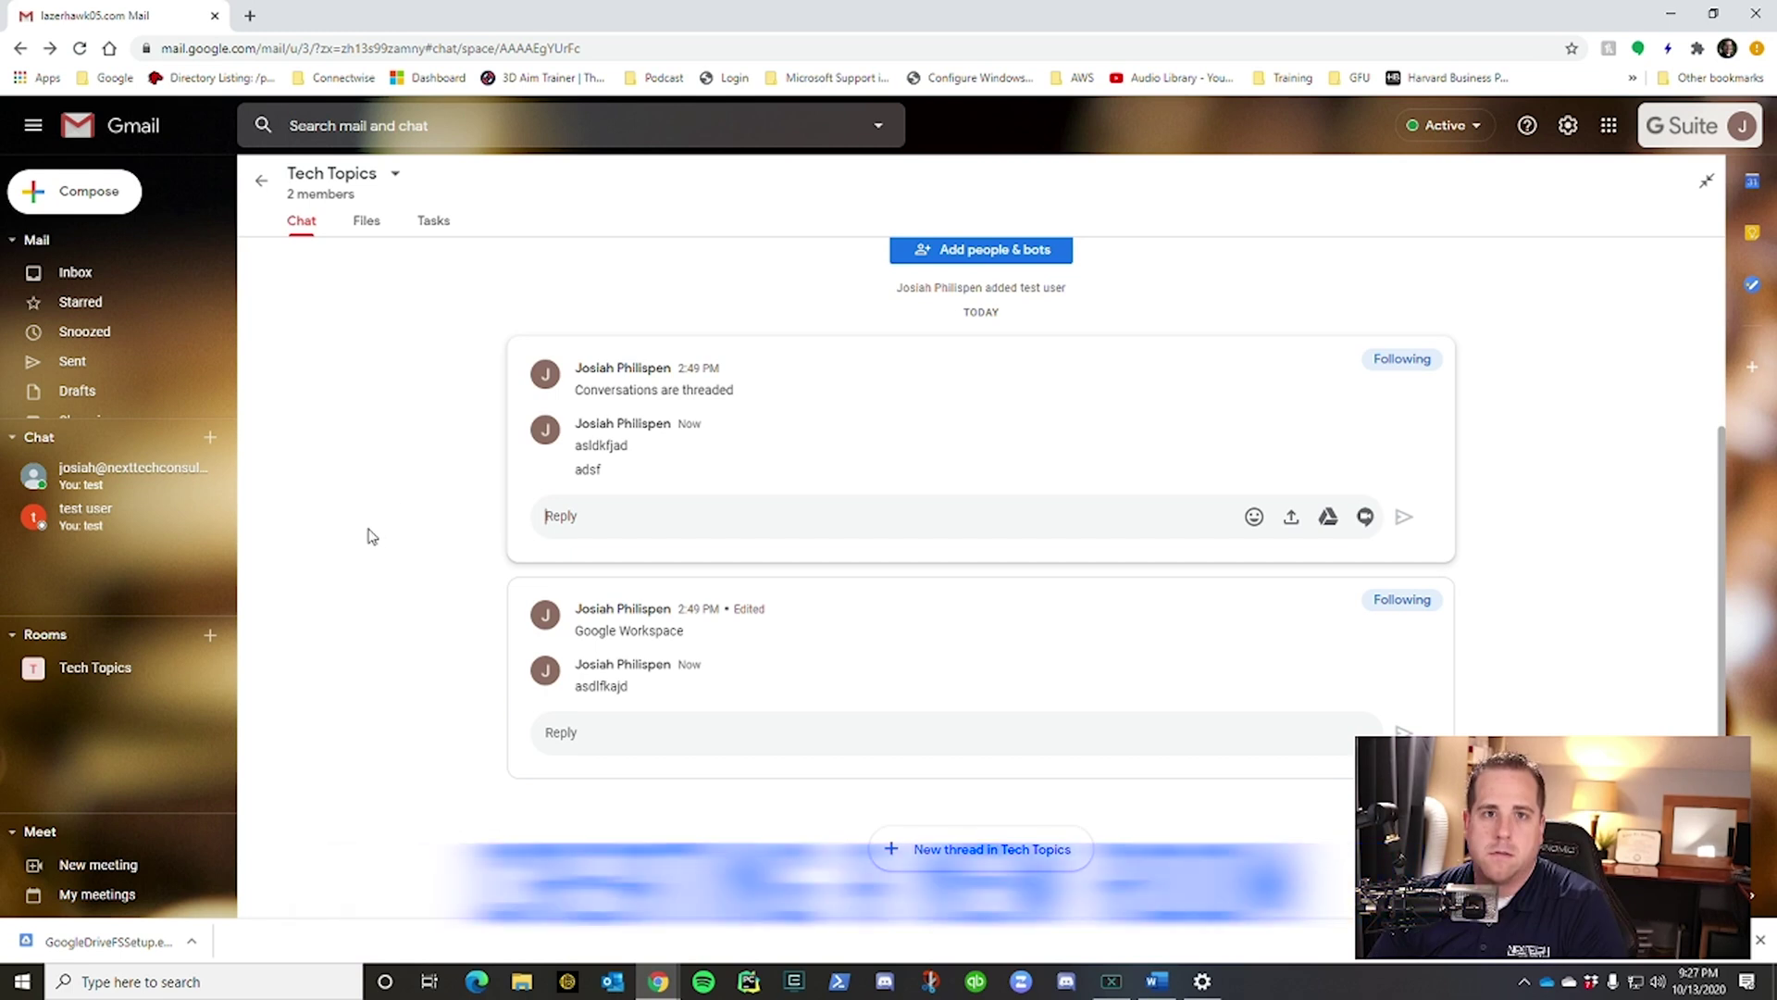
Create a room named 'New Room' with outside-organization access left unchecked.
click(211, 637)
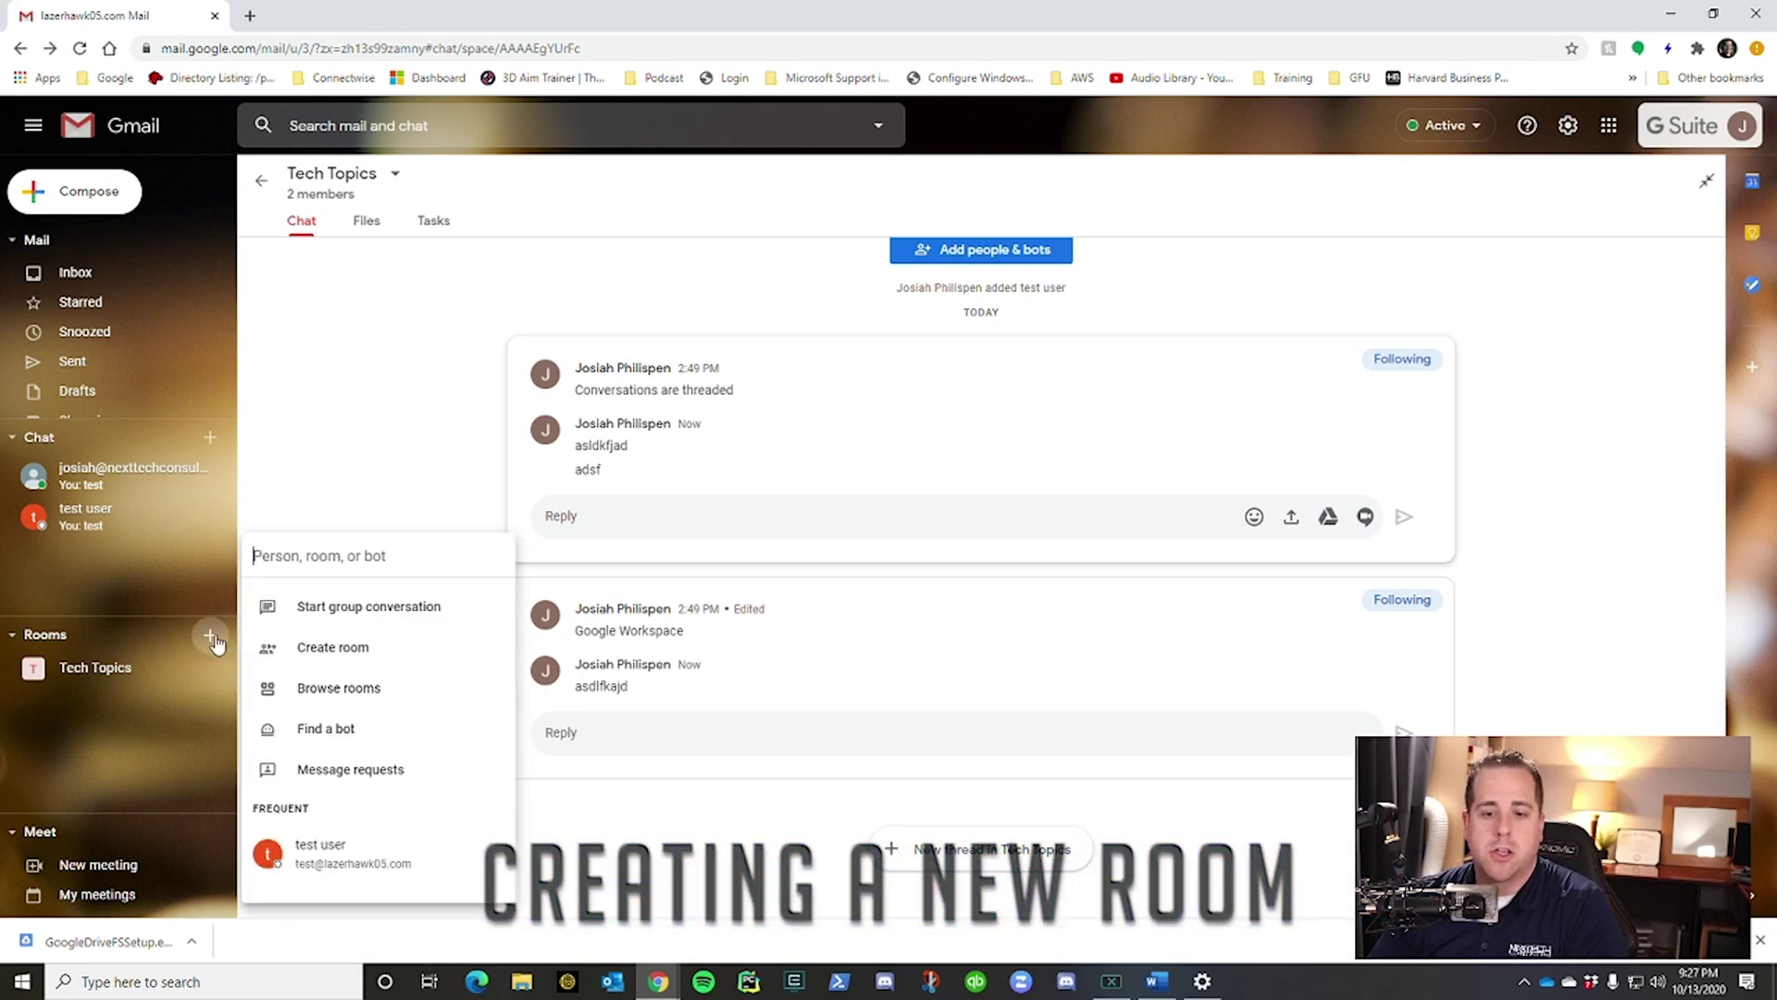
click(331, 651)
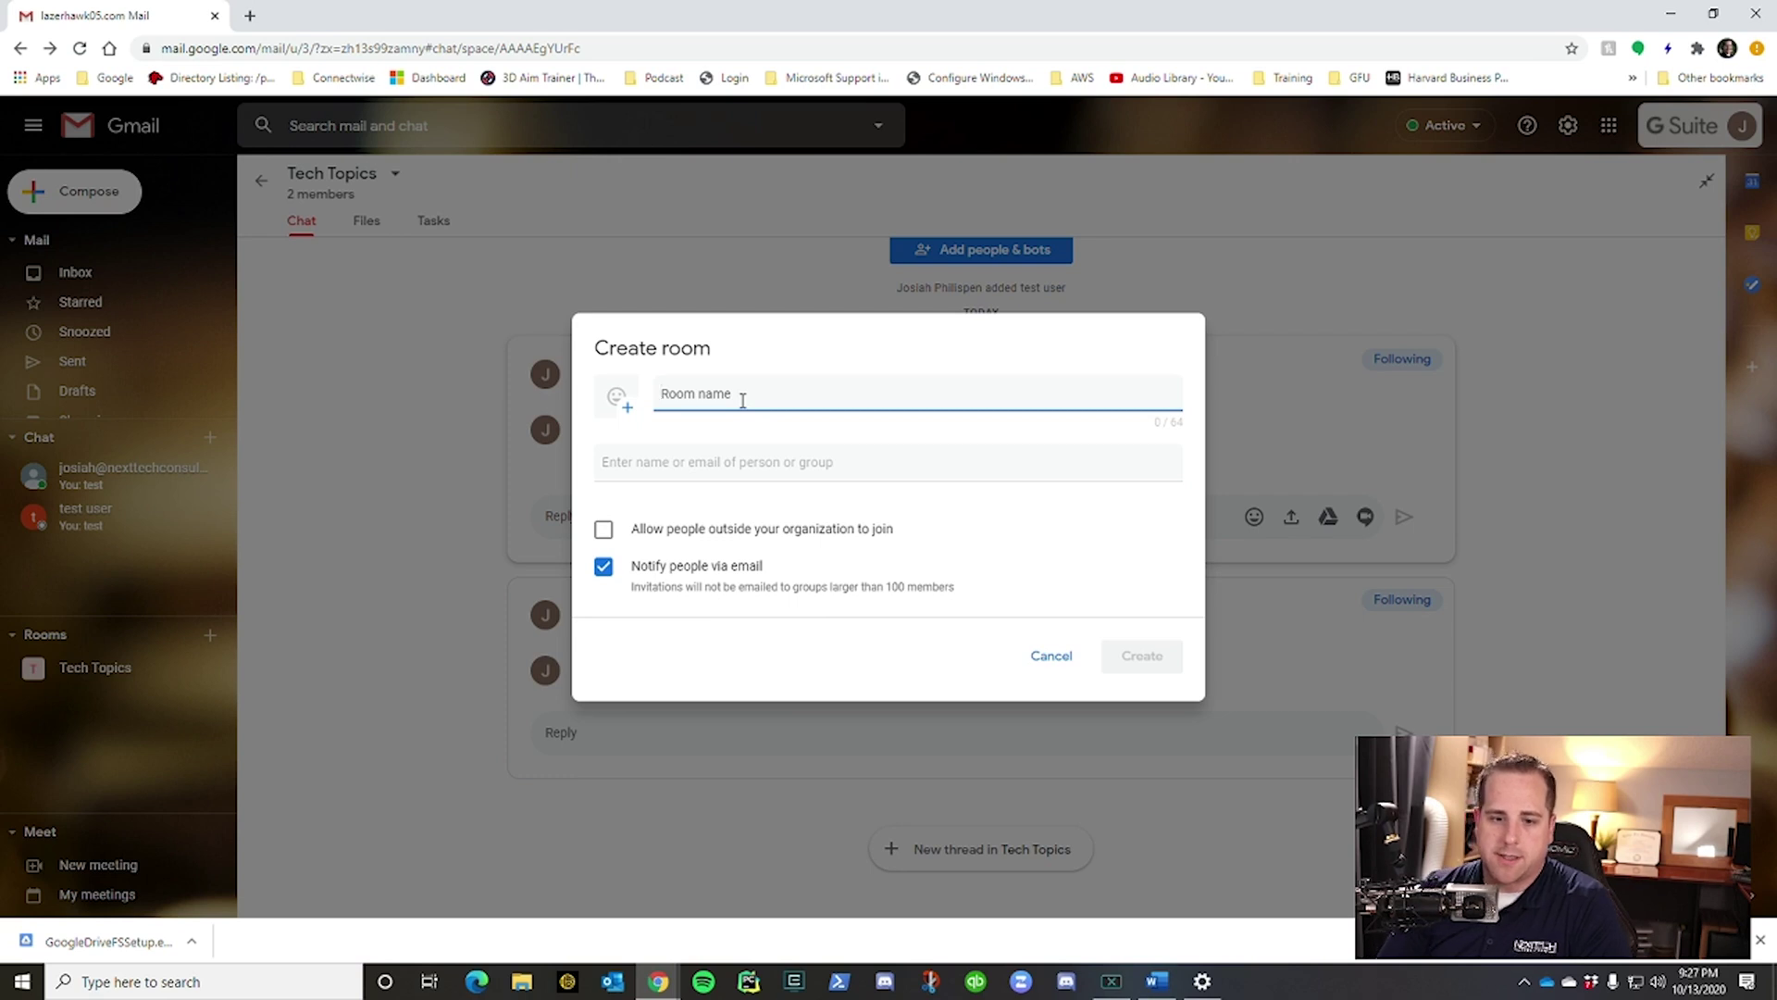
text(New Room)
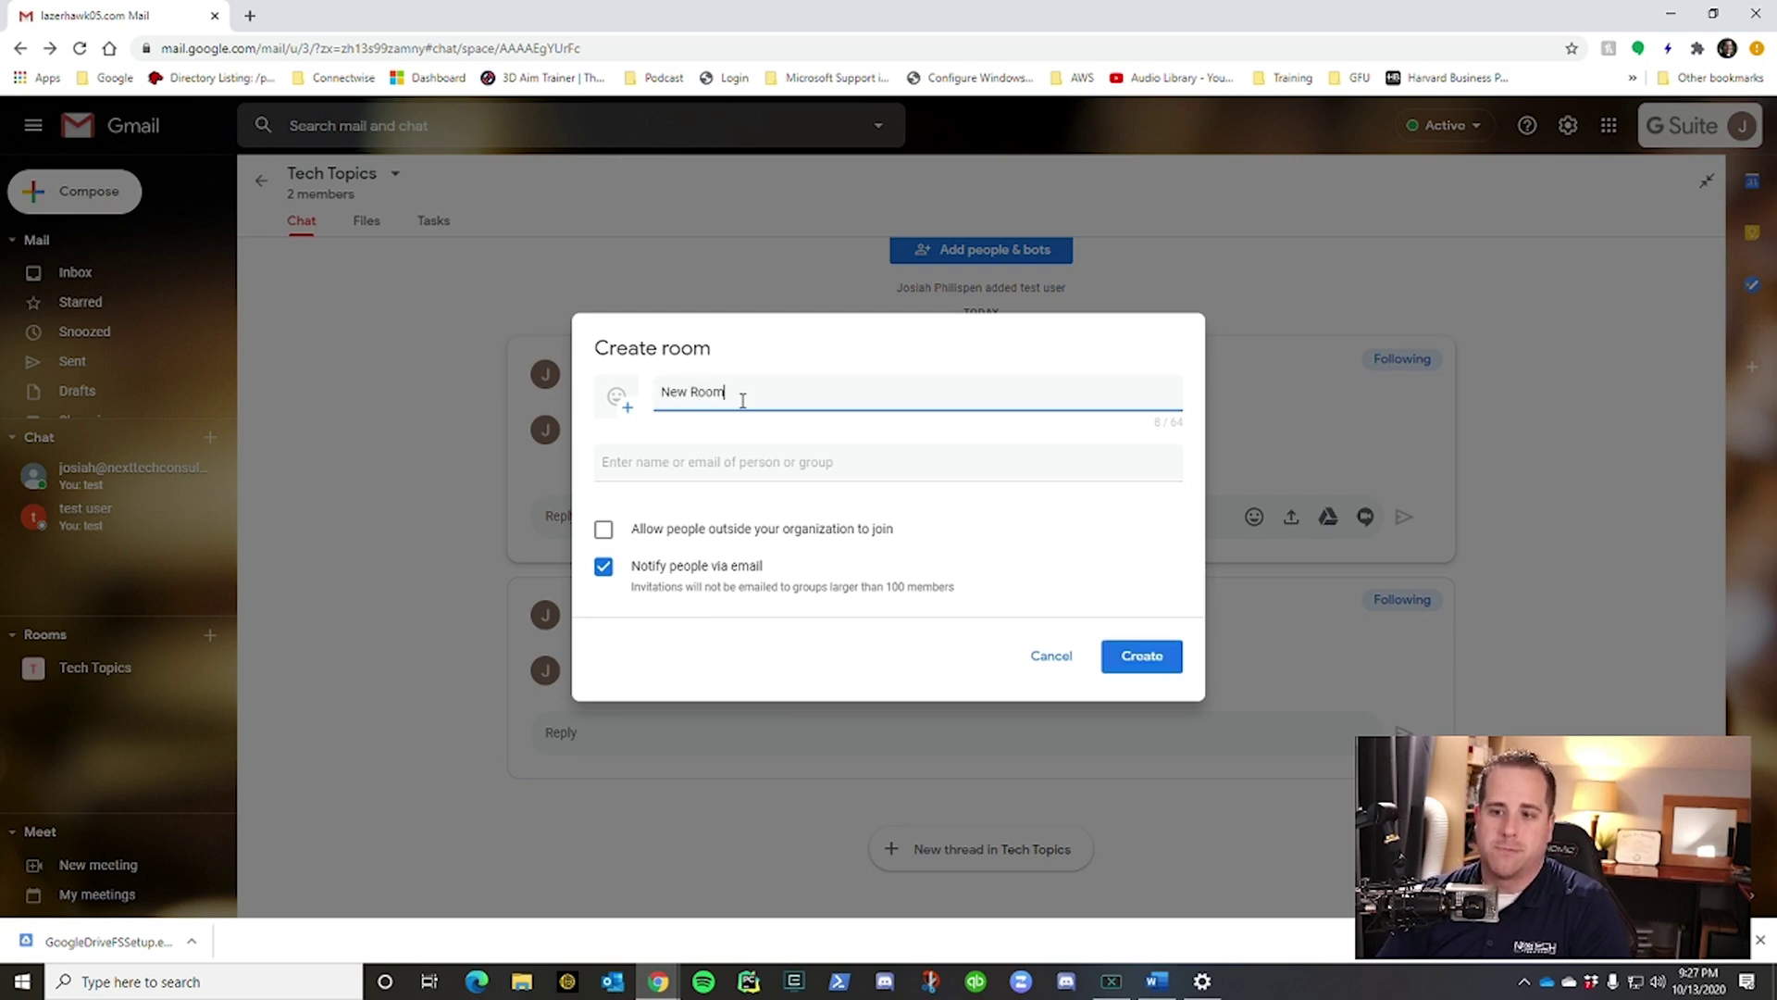
click(801, 464)
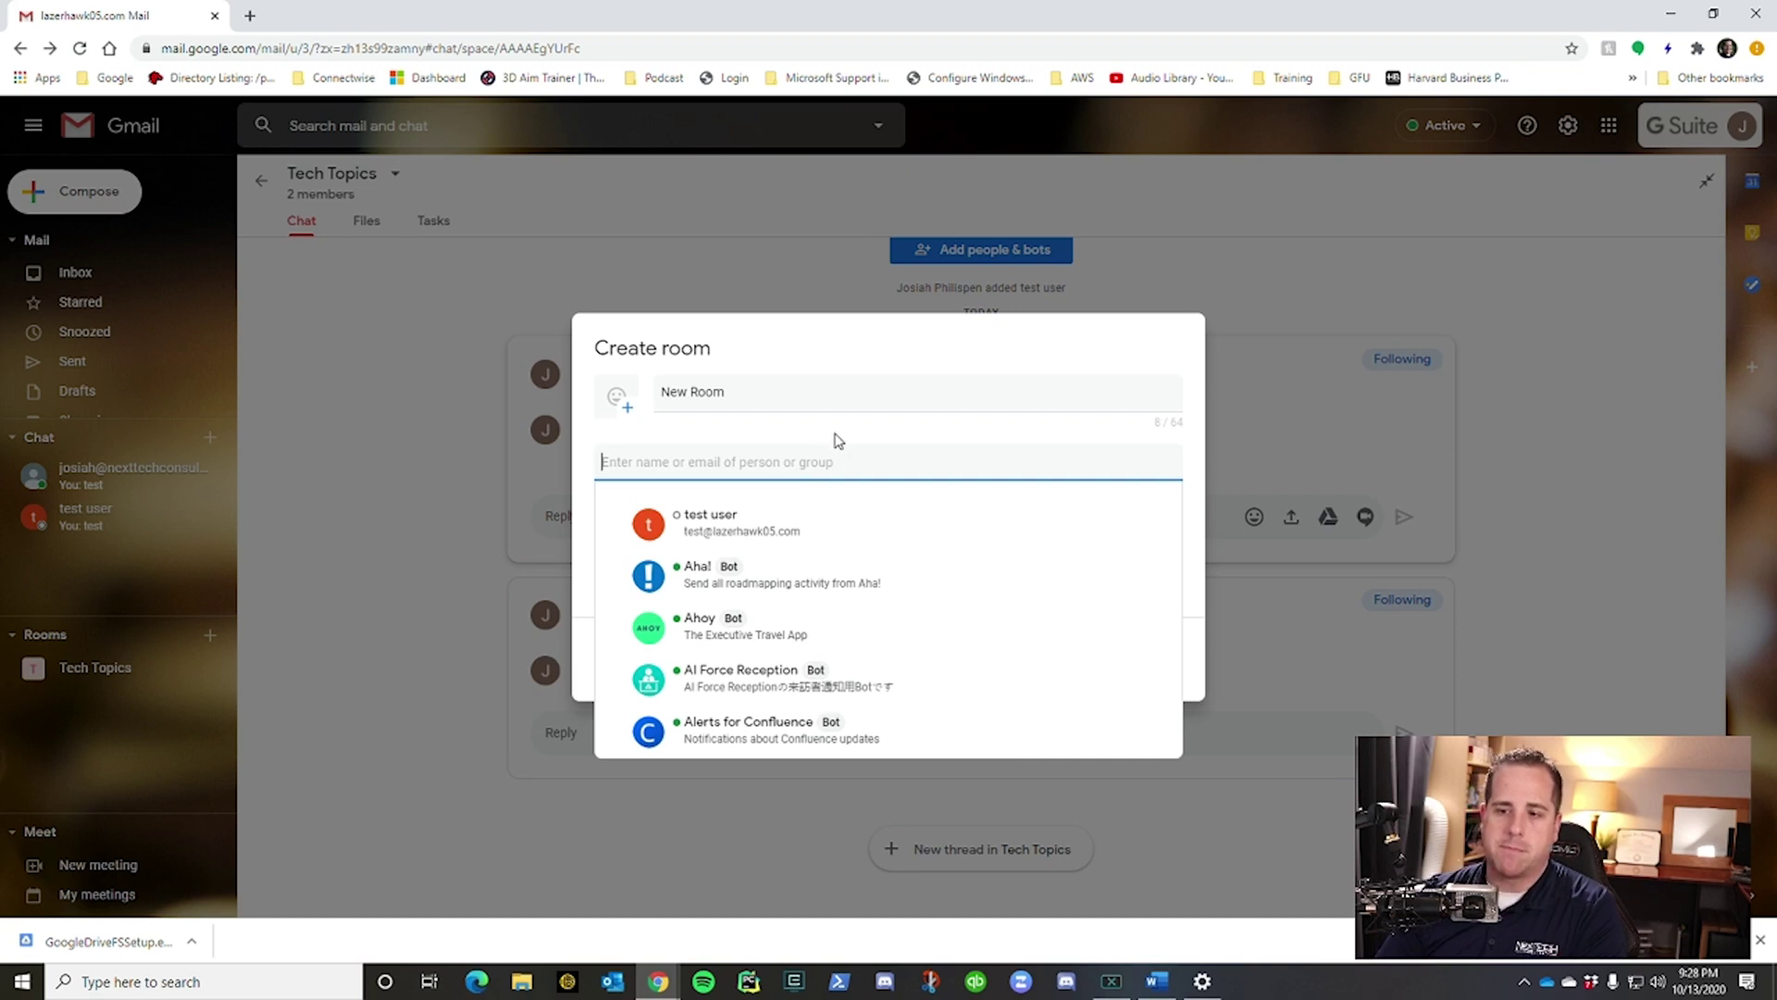
click(843, 439)
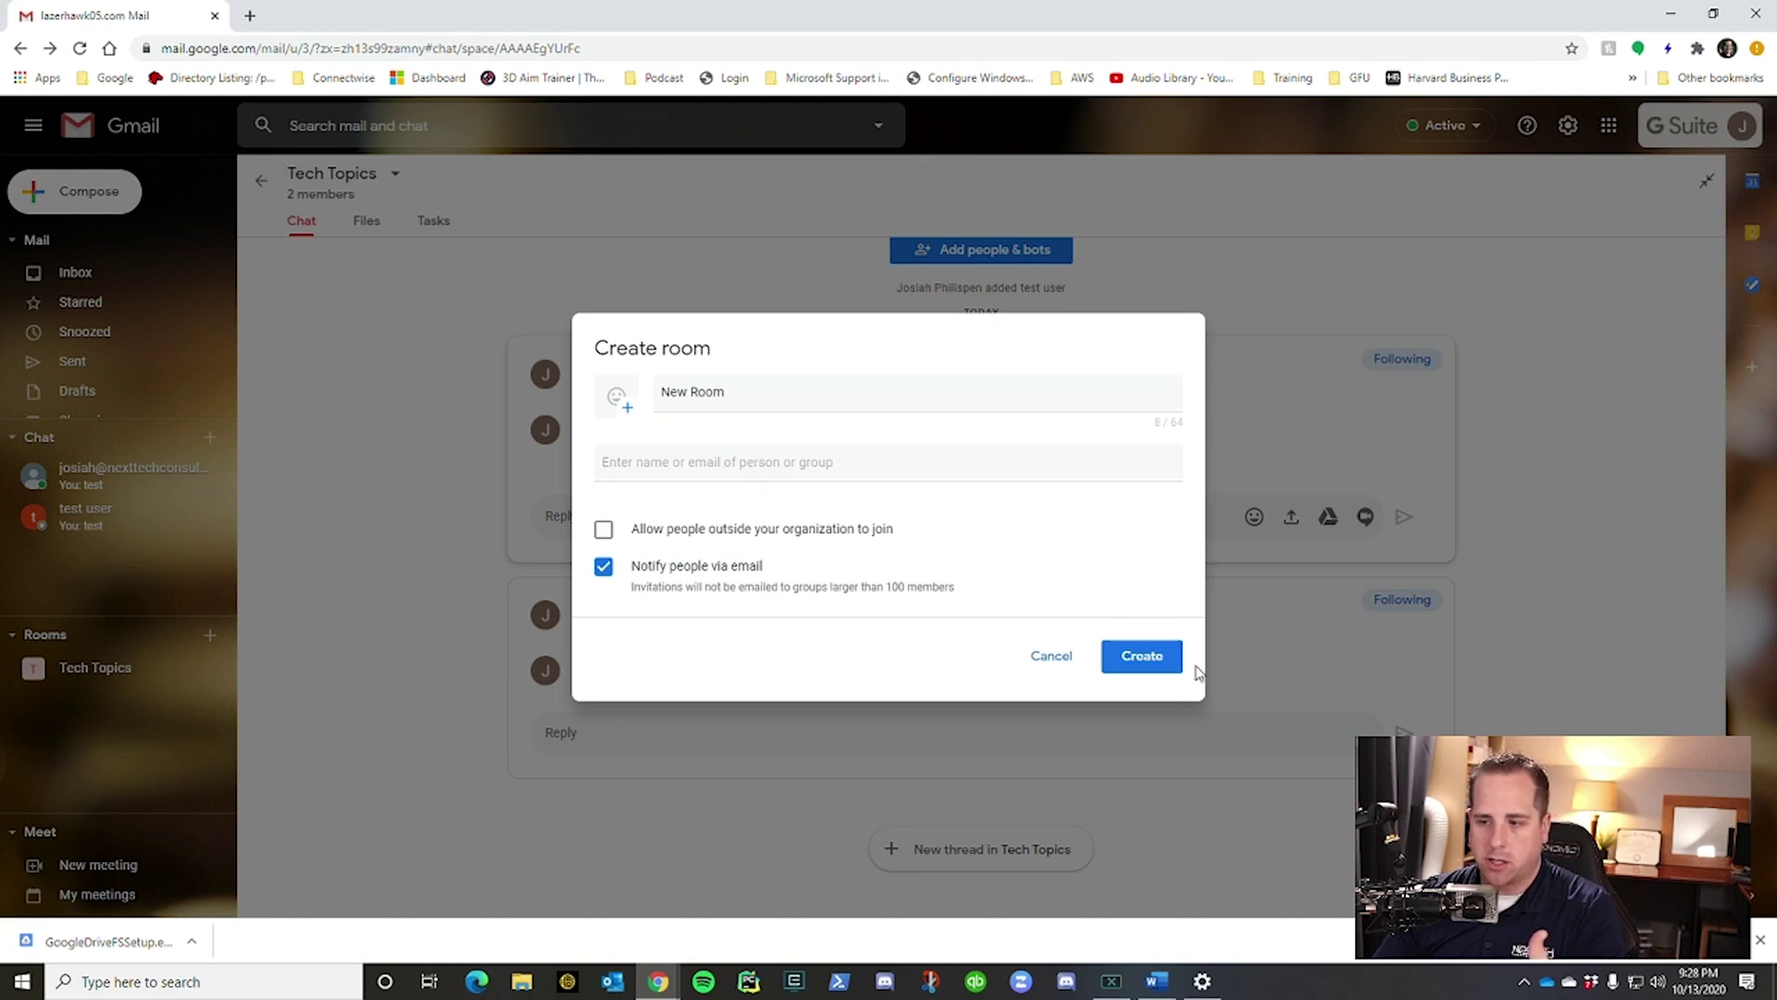
click(814, 535)
click(765, 467)
click(824, 440)
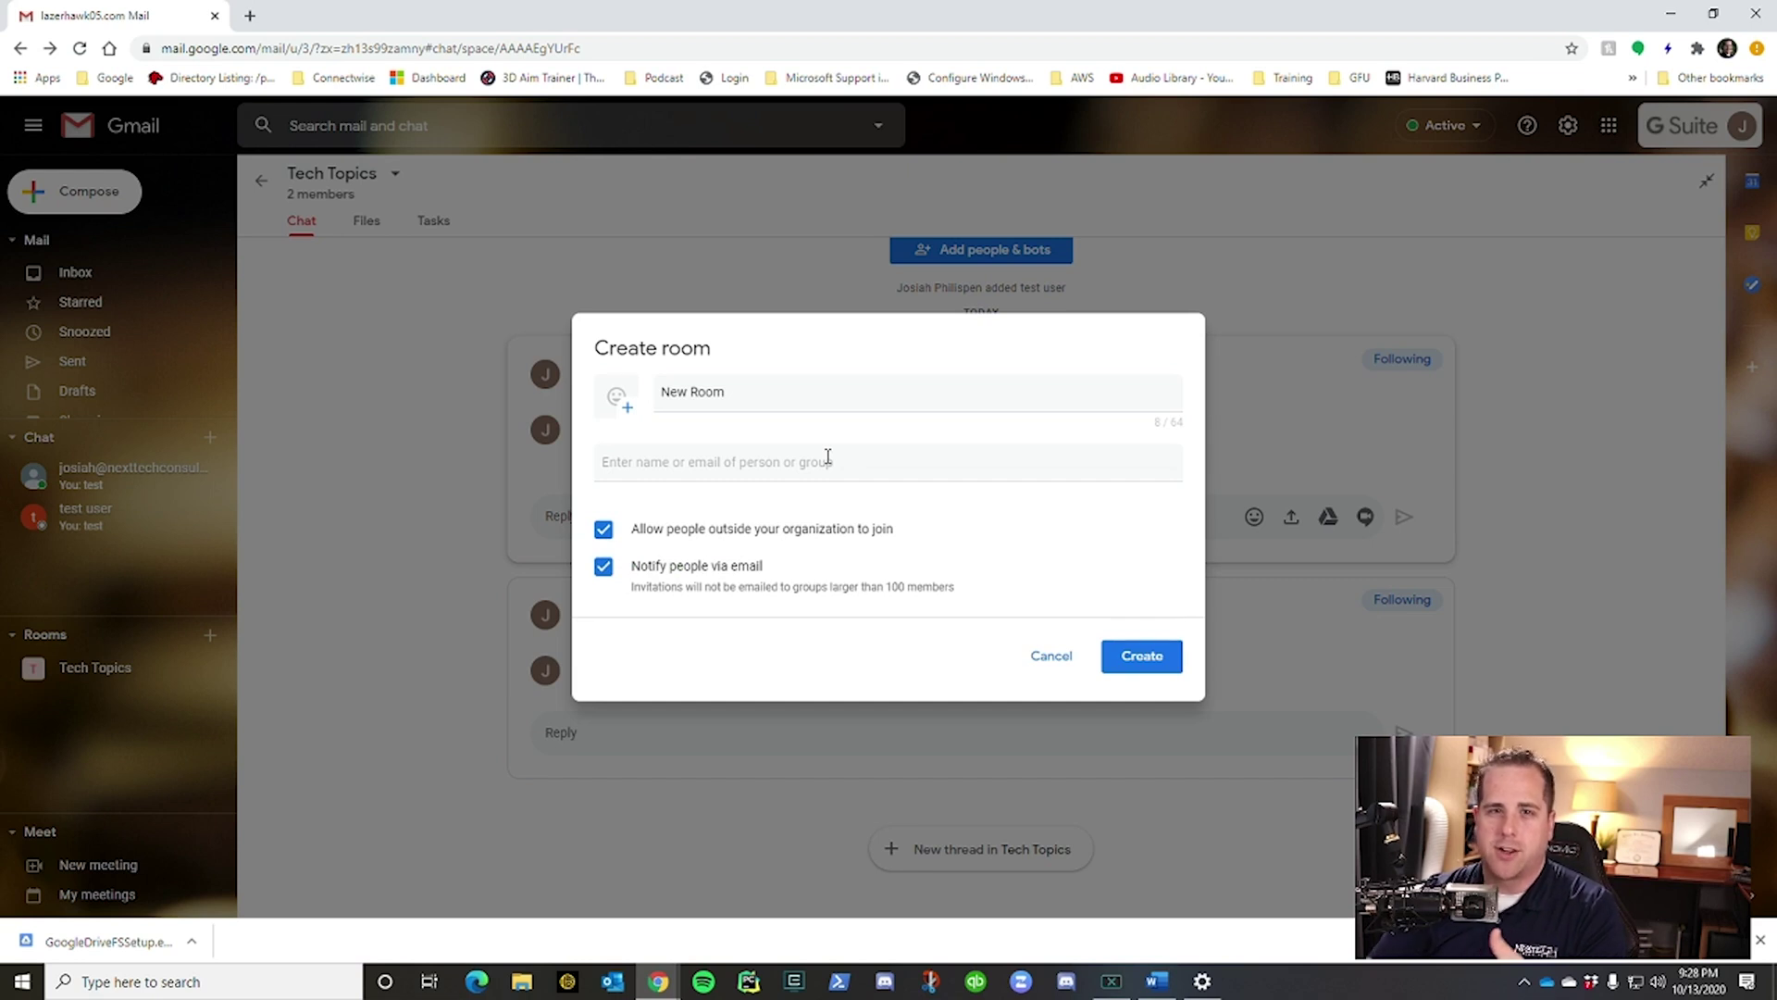
click(602, 530)
click(1146, 663)
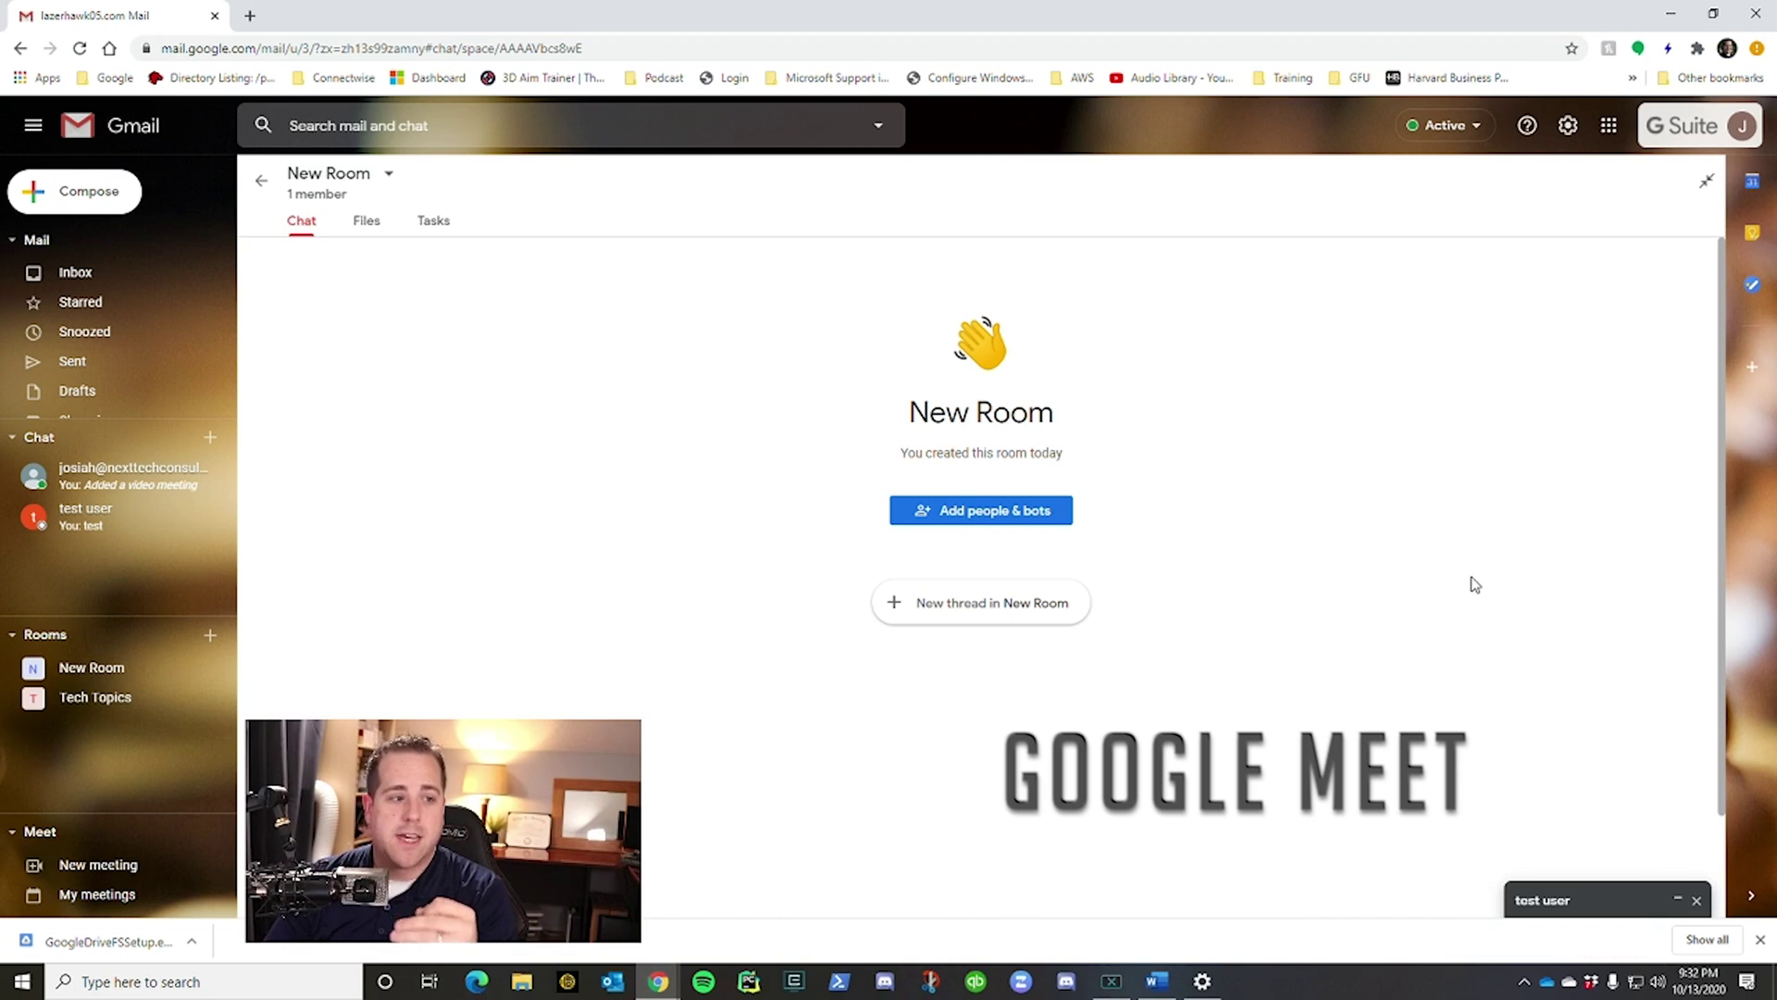
Send test user a video meeting link in chat, join it, then start a new Meet meeting.
click(127, 532)
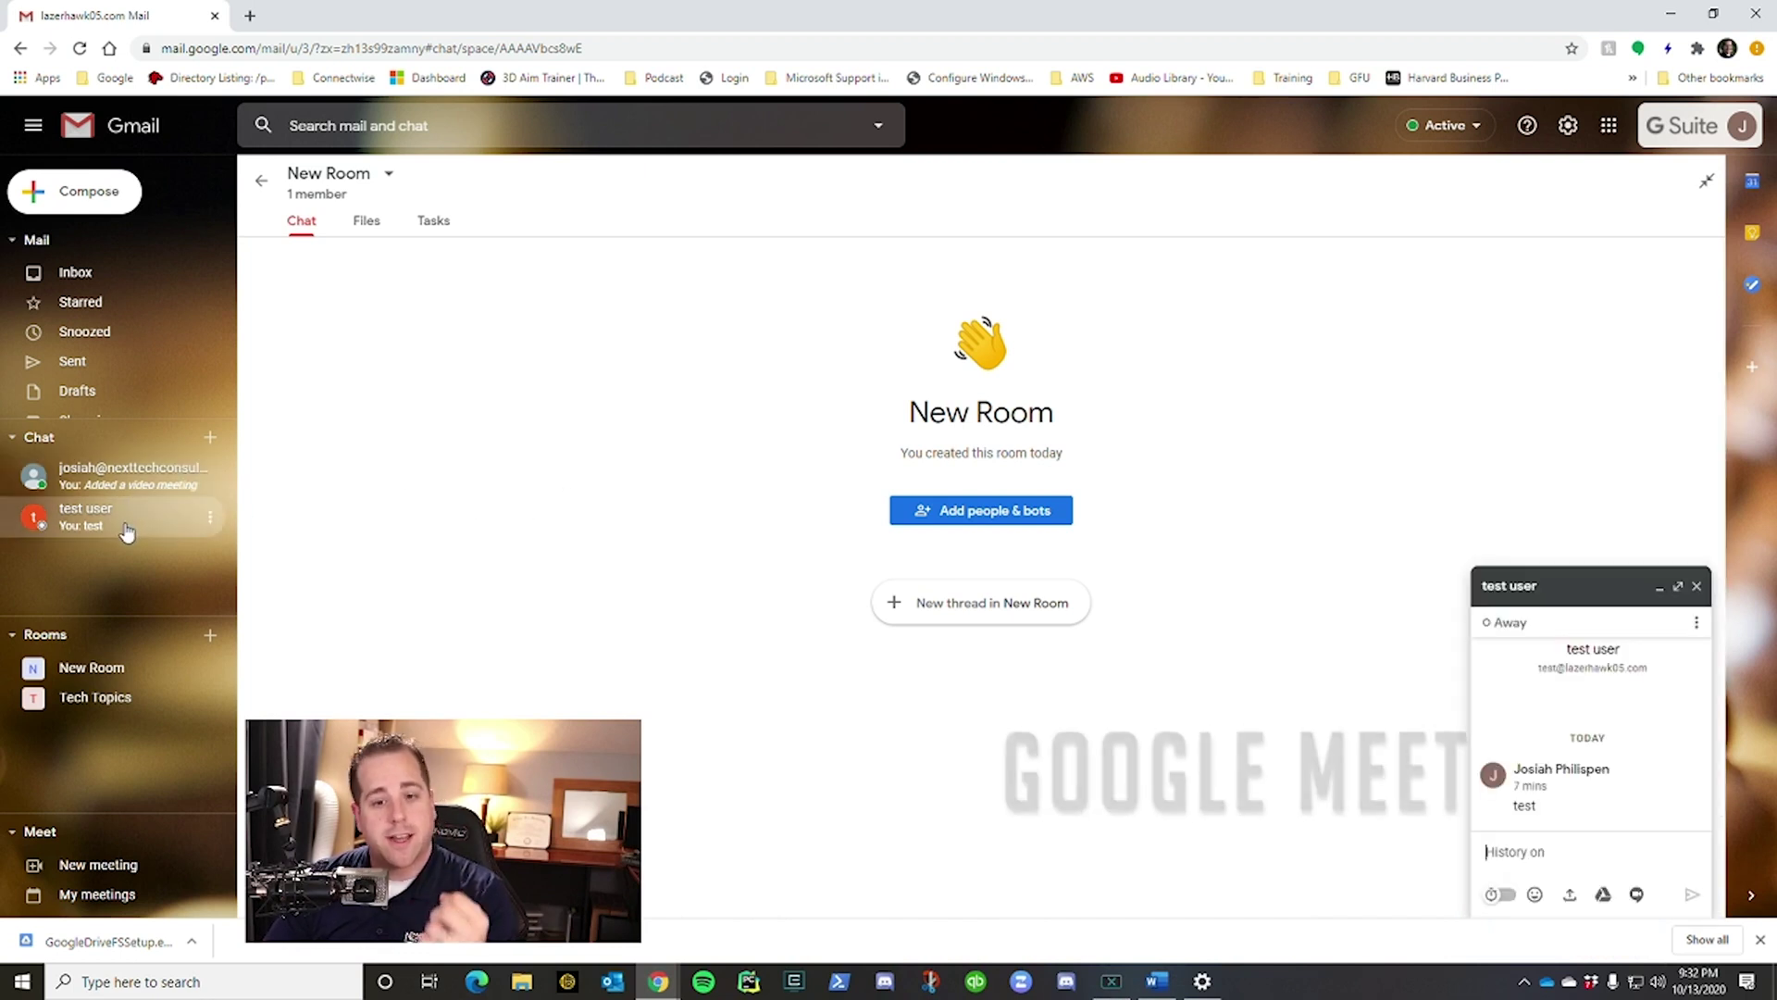
click(1637, 894)
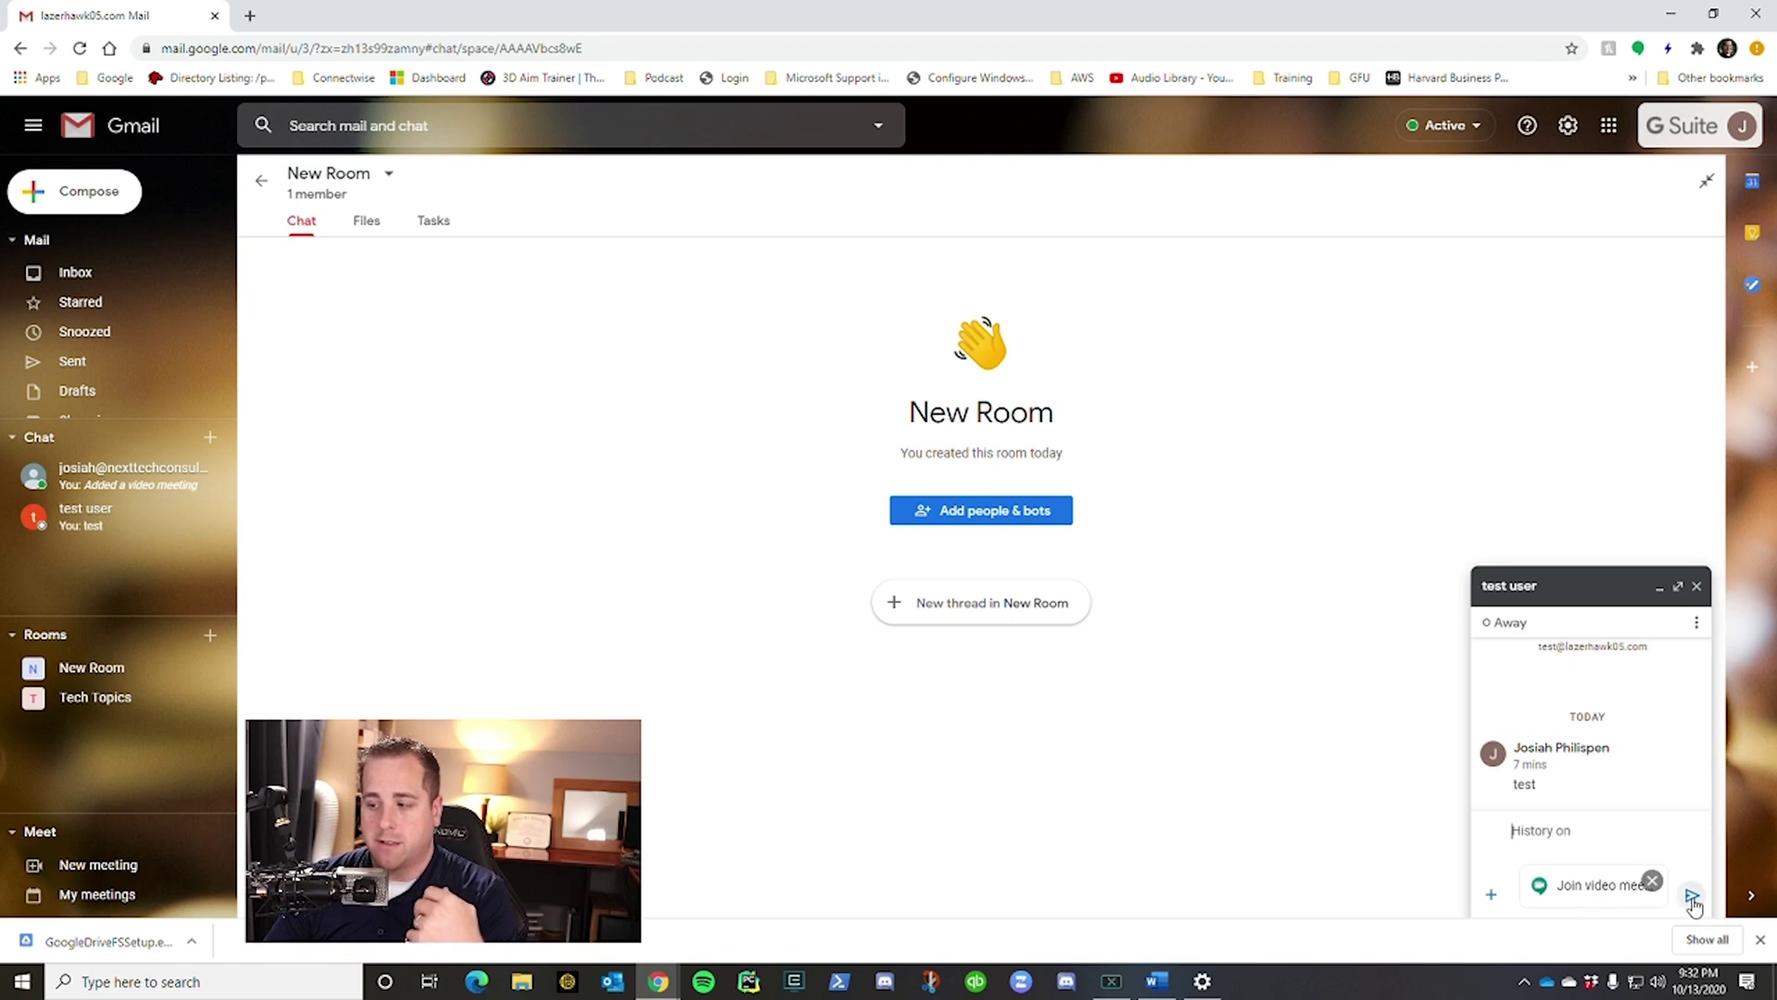
click(1692, 894)
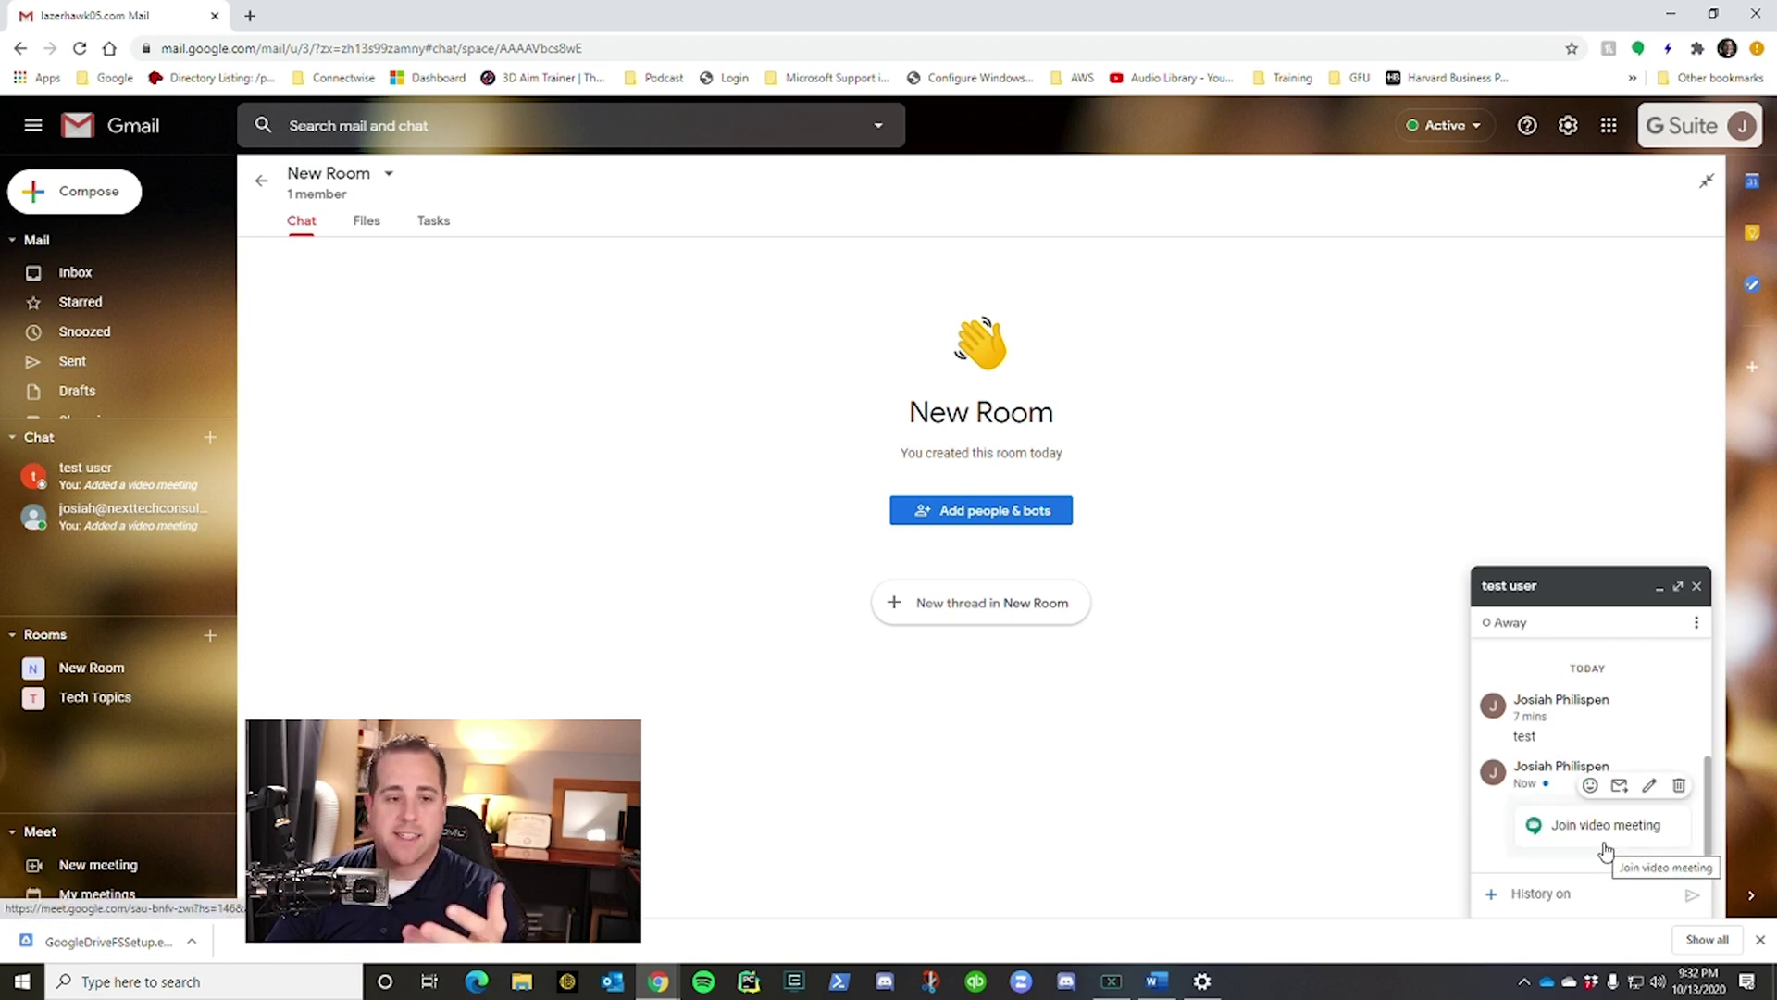
click(1612, 838)
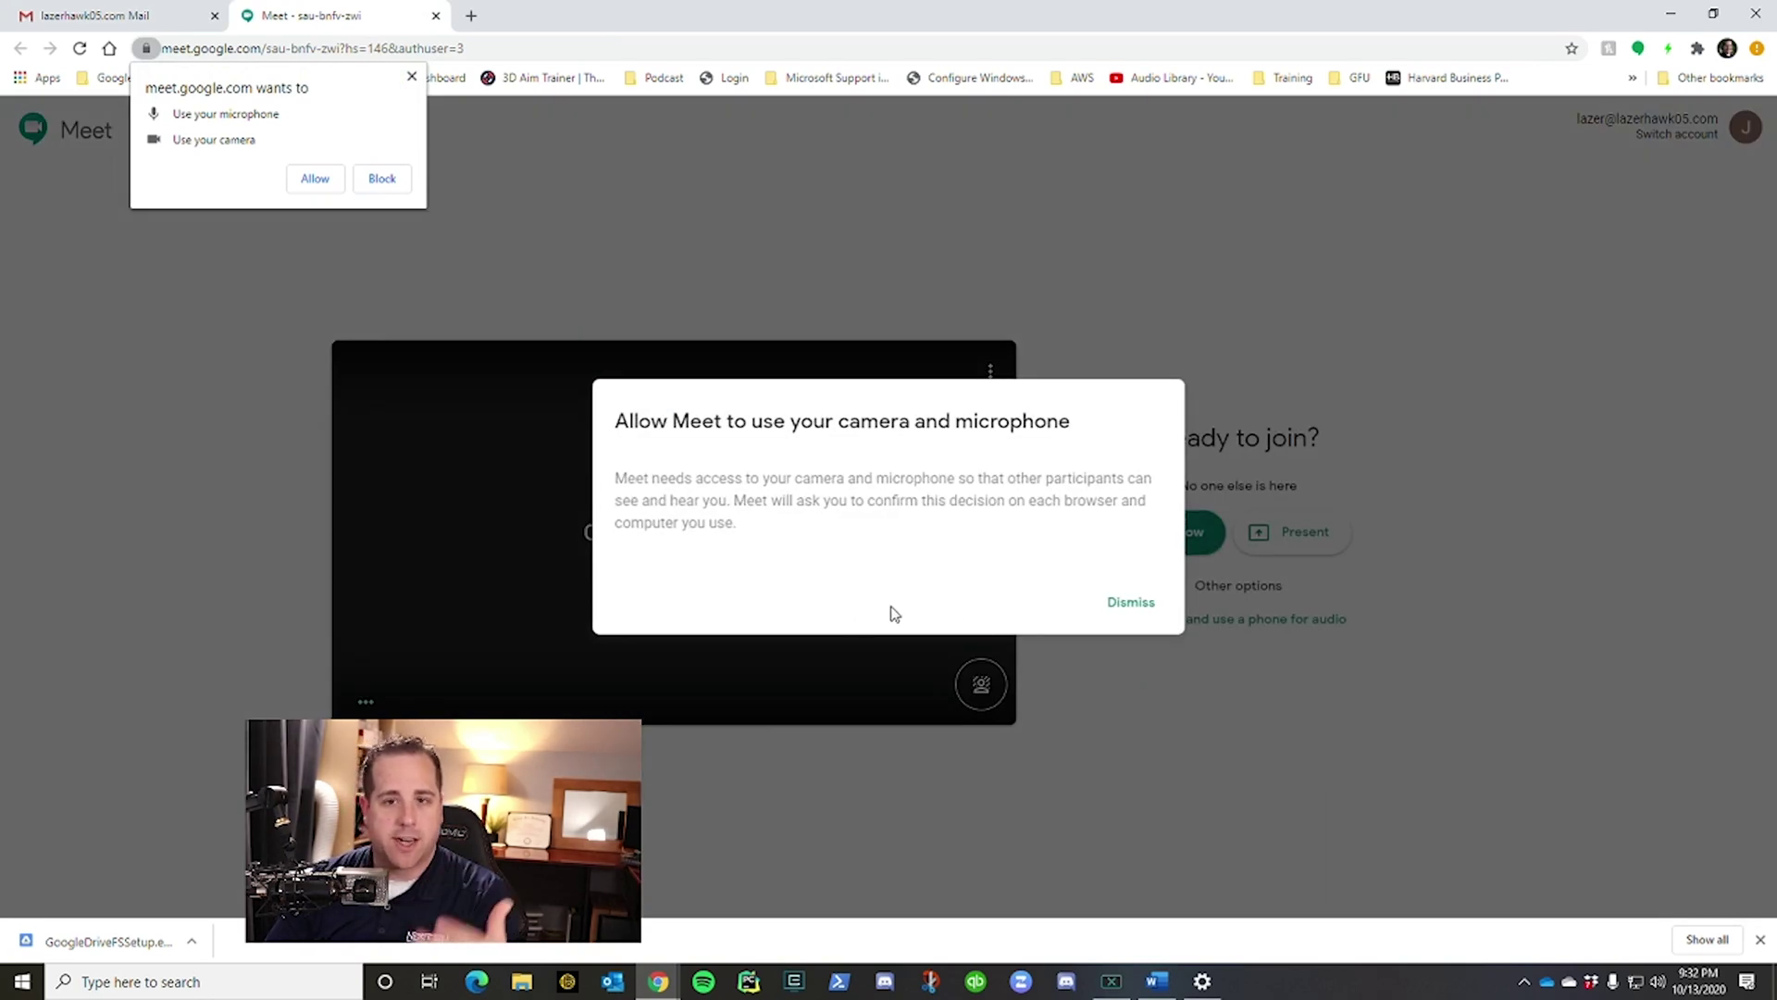
click(1124, 613)
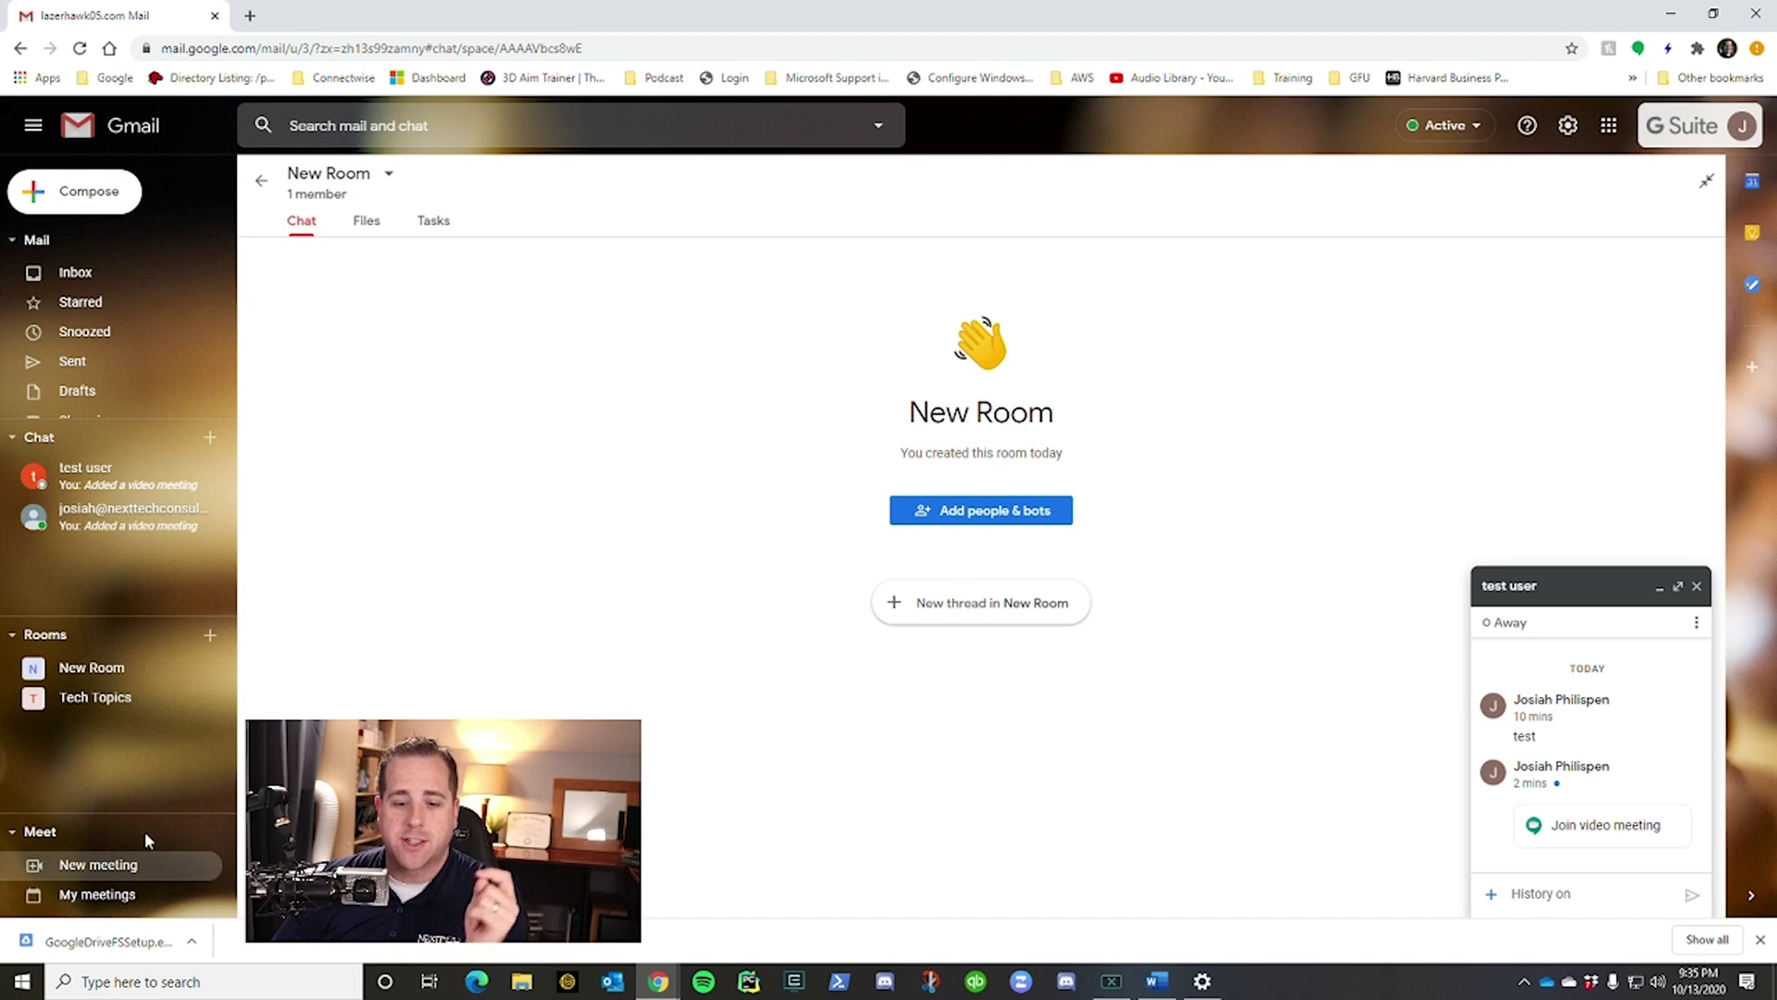
click(113, 870)
Join the new Meet call and copy its joining info from Meeting details.
click(976, 680)
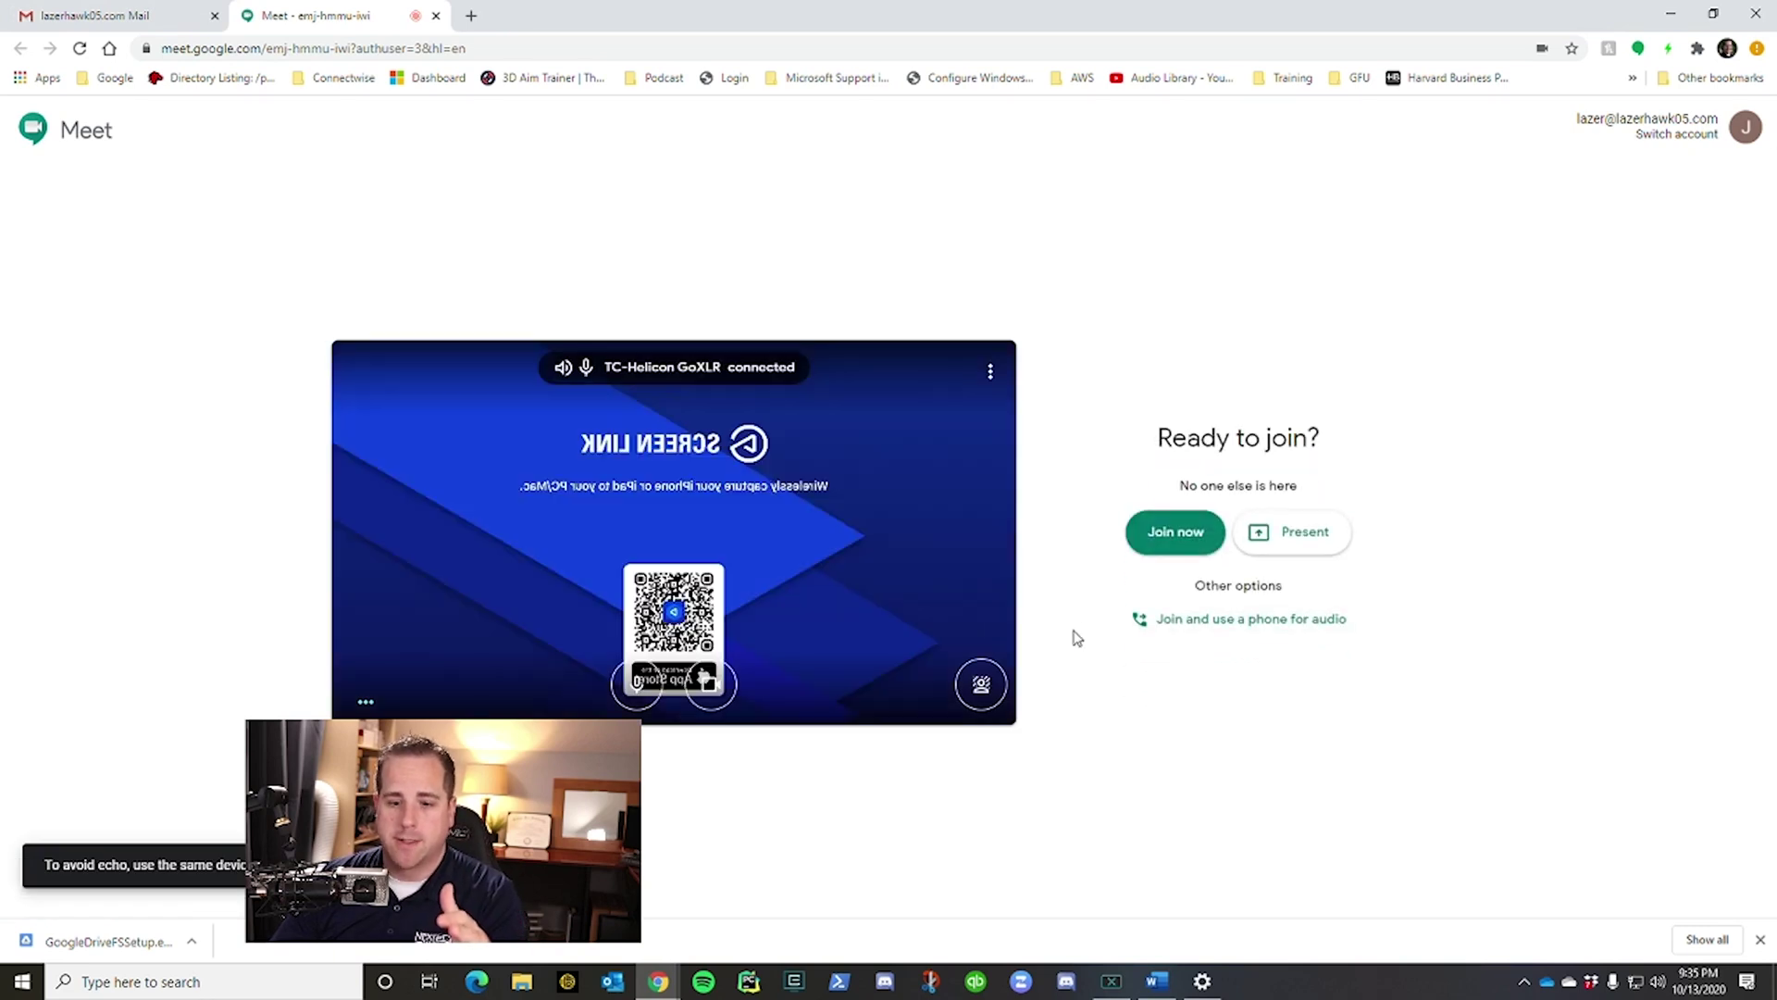
click(1177, 535)
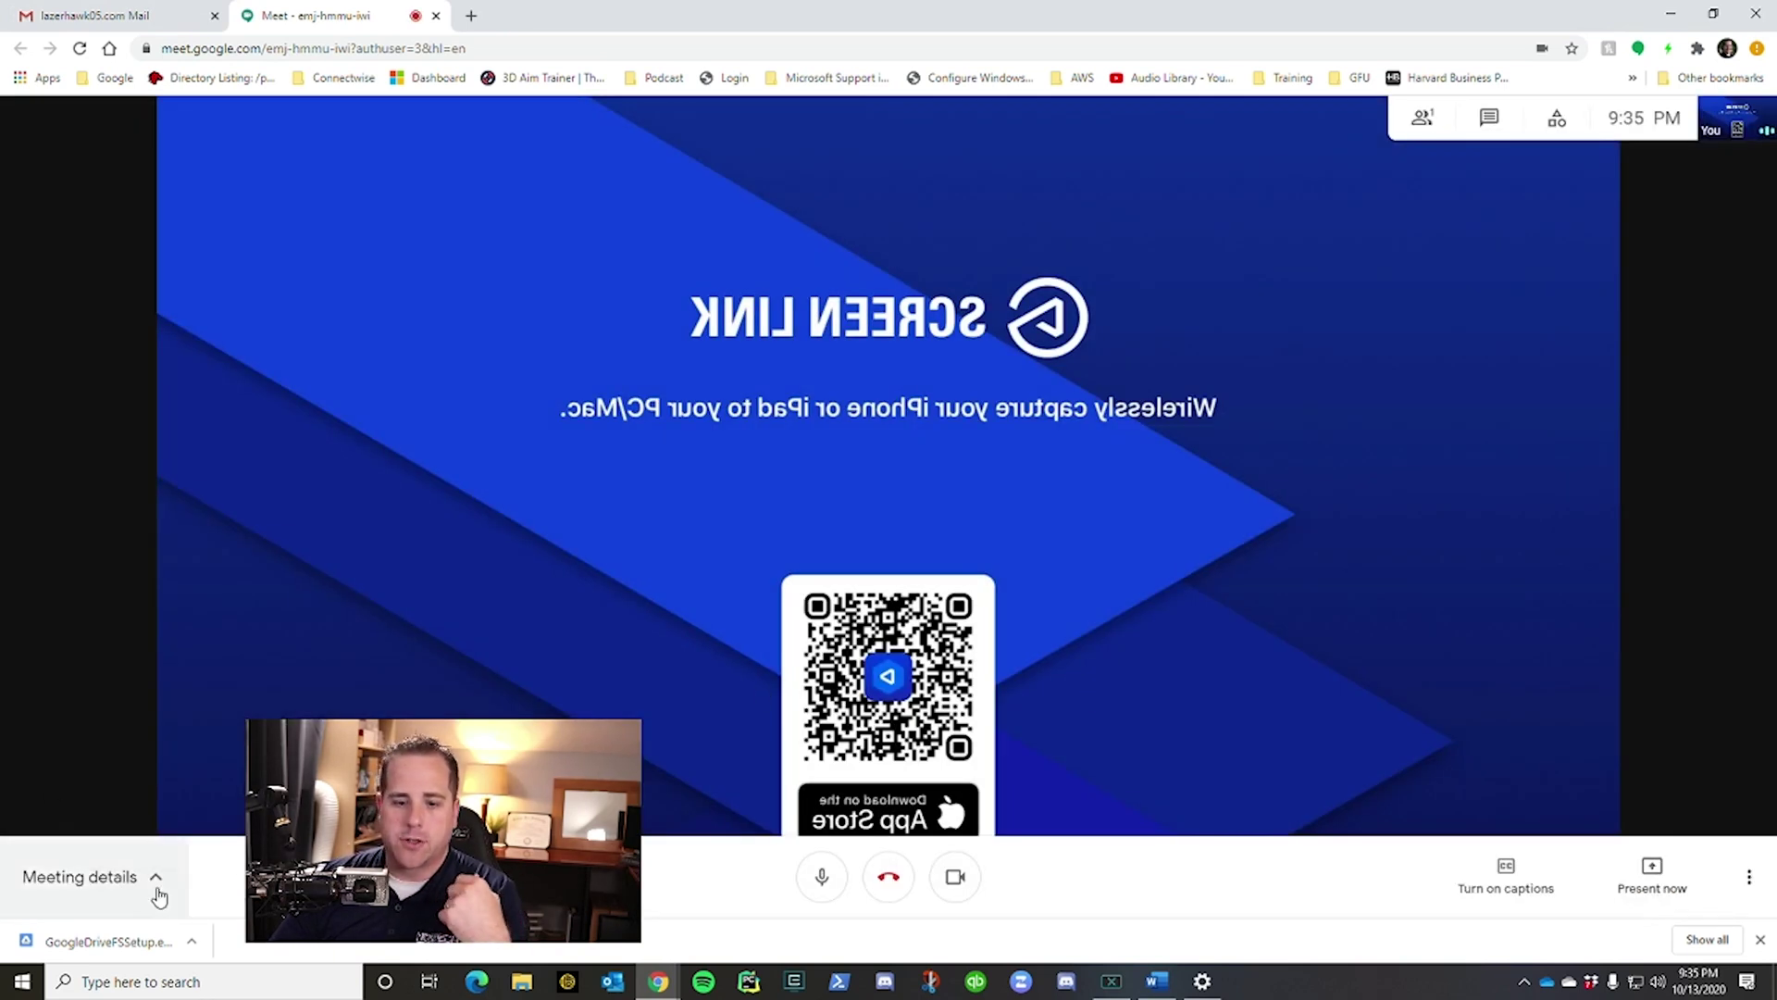
click(157, 888)
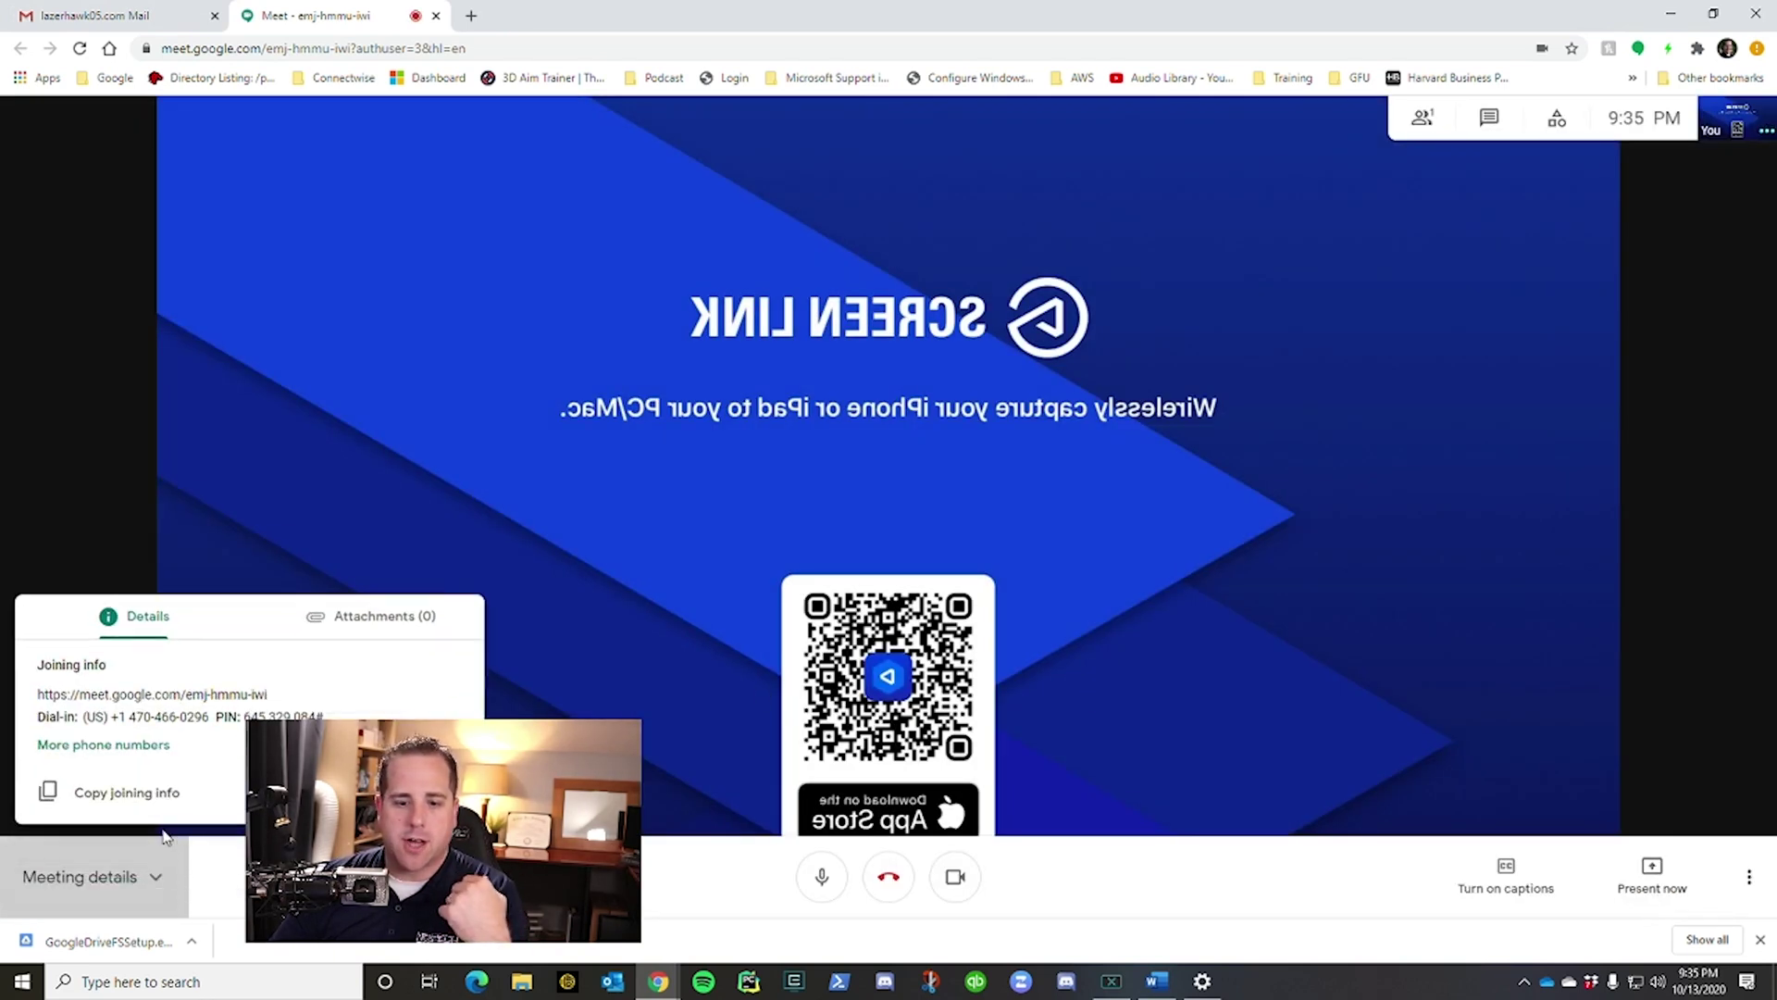
triple_click(132, 692)
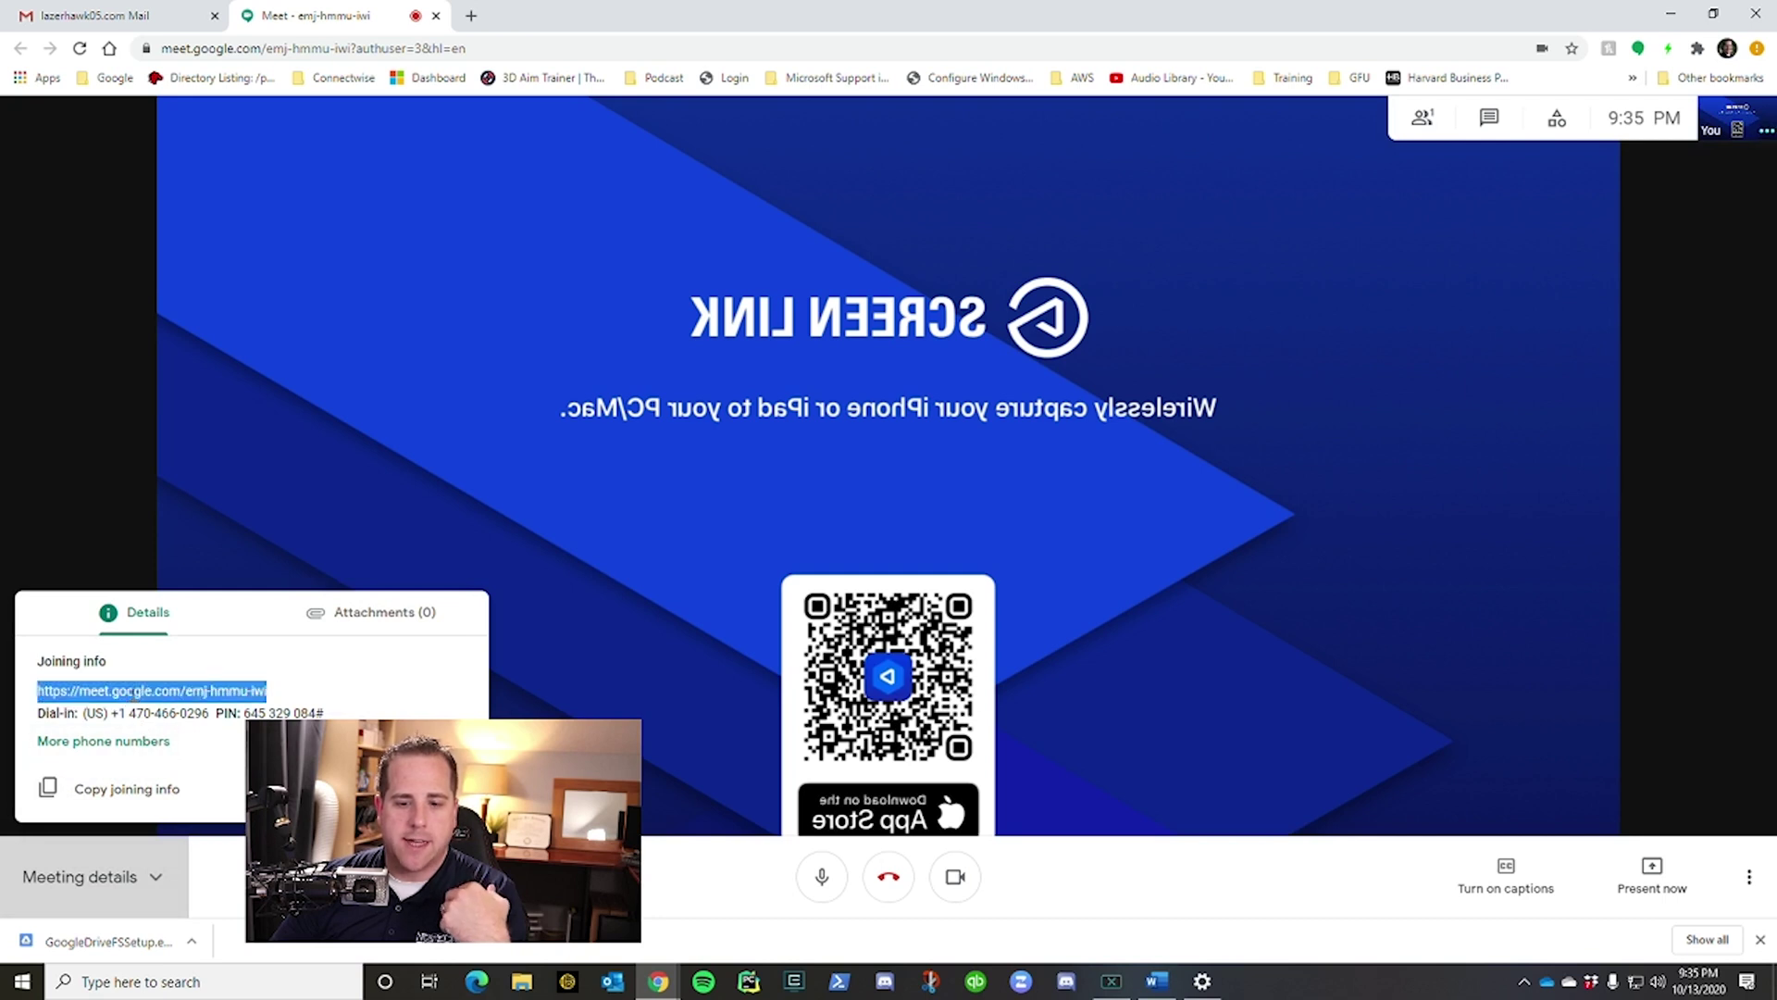
click(106, 787)
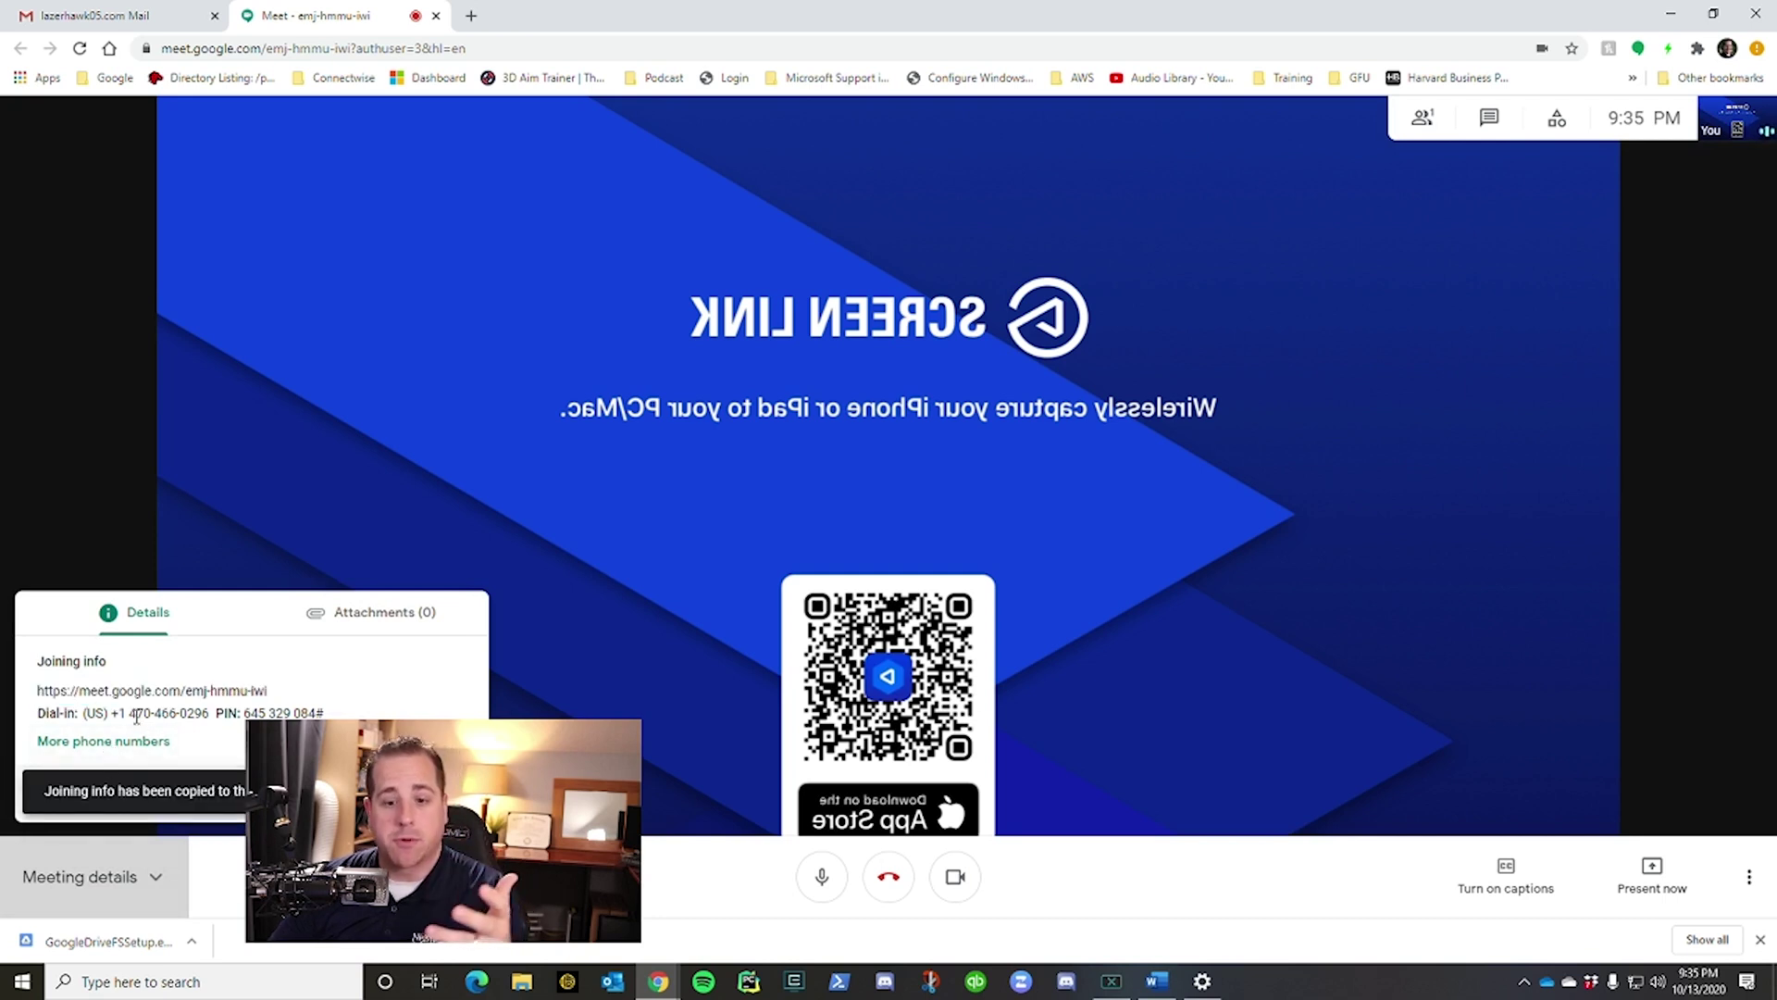